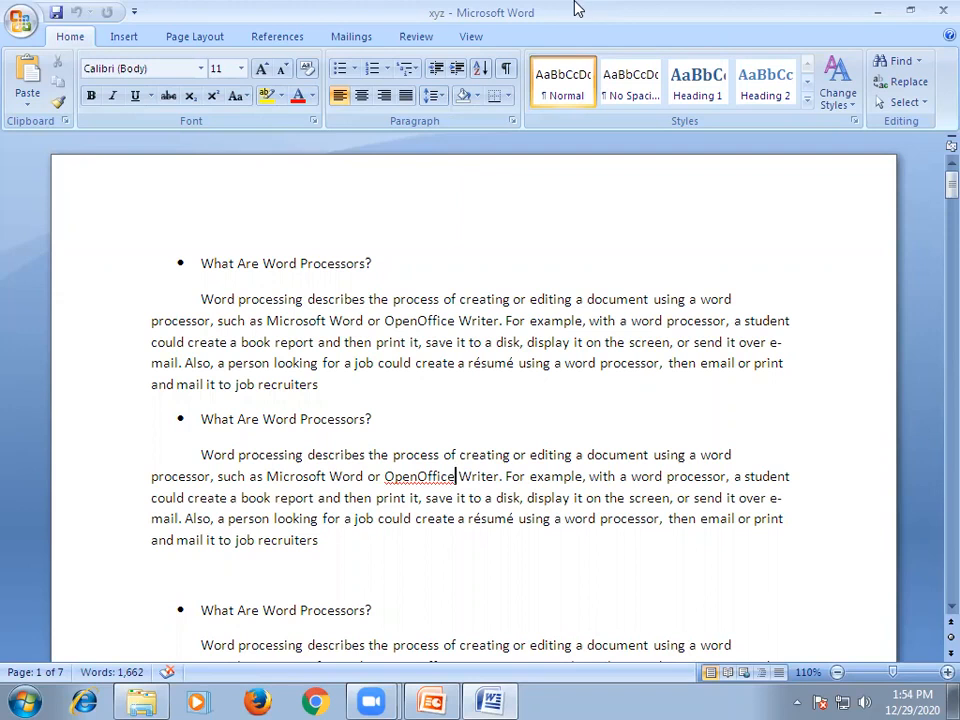
# Minimize the xyz document and locate Microsoft Office Word 2007 among the installed Microsoft Office programs
pyautogui.click(866, 9)
pyautogui.click(866, 6)
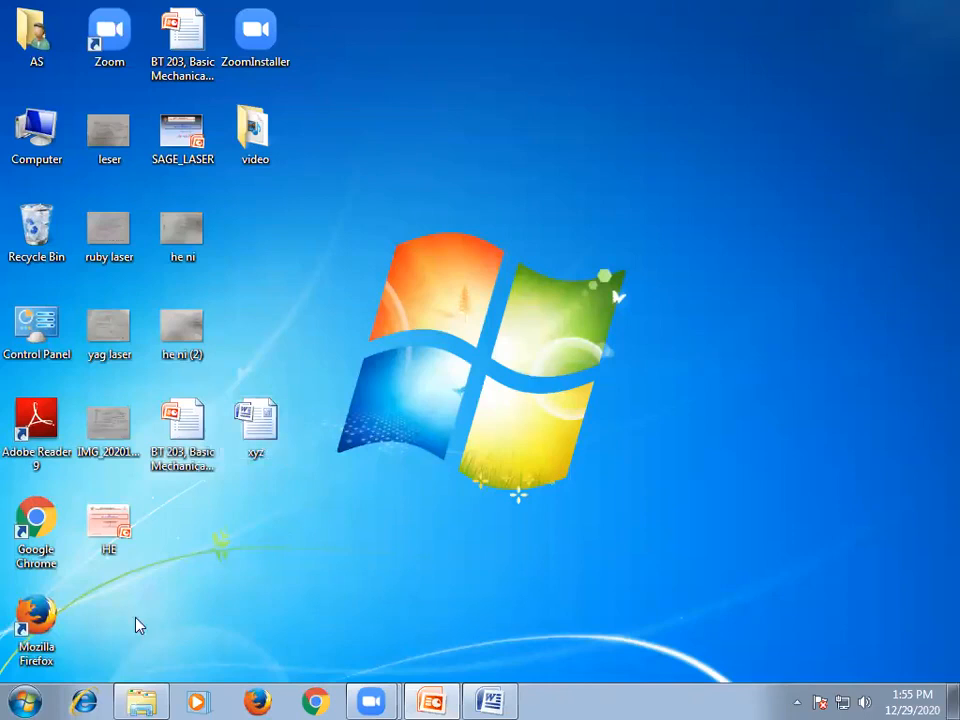
pyautogui.click(25, 700)
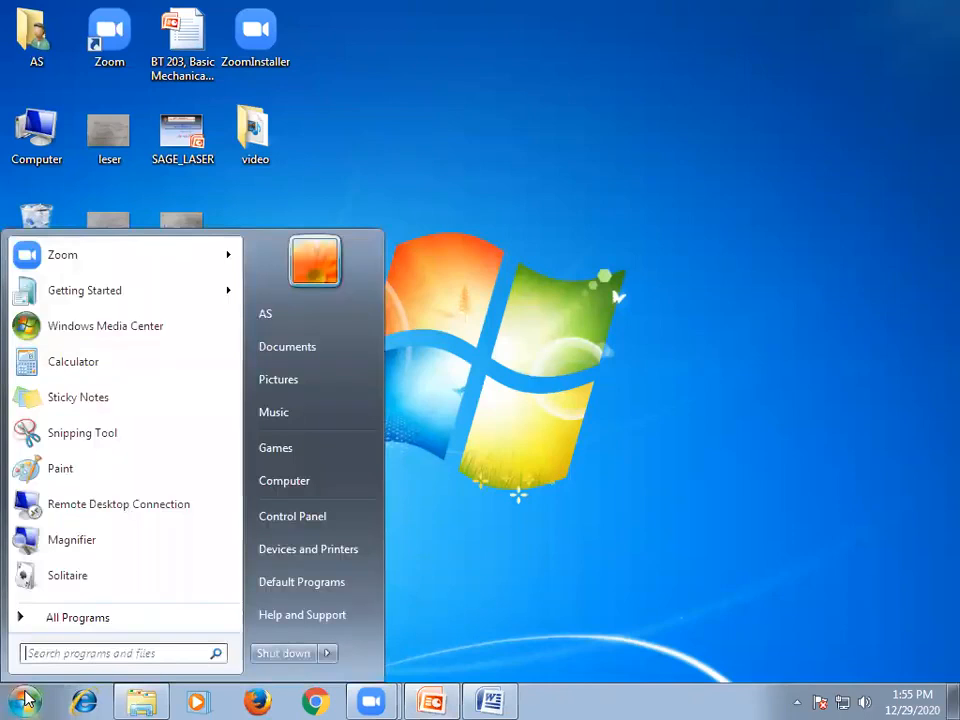
pyautogui.click(77, 622)
pyautogui.click(77, 622)
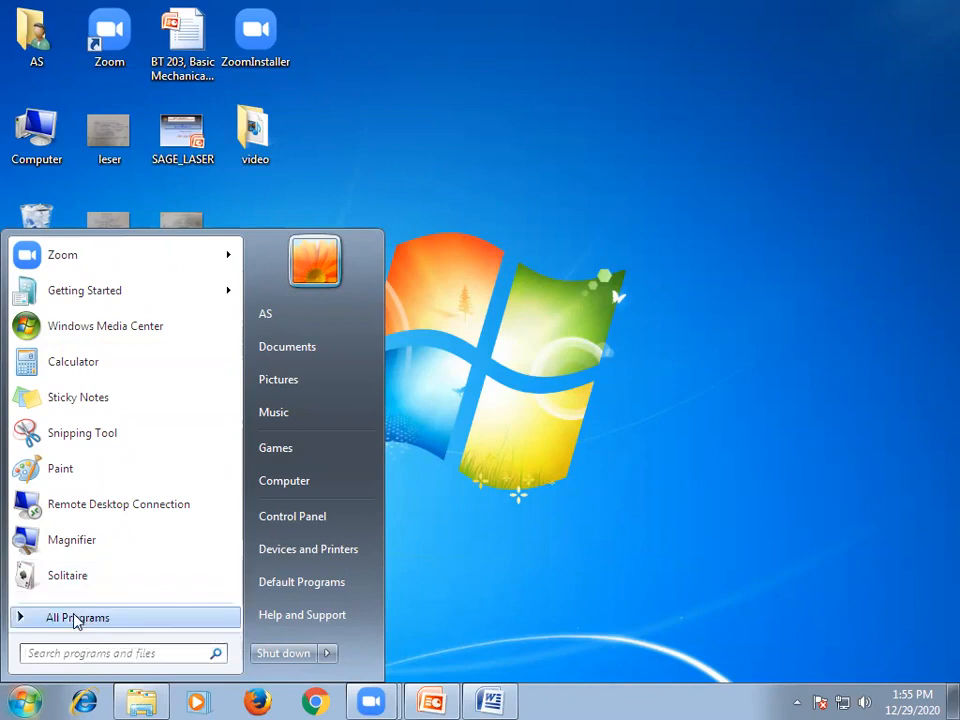
pyautogui.click(77, 619)
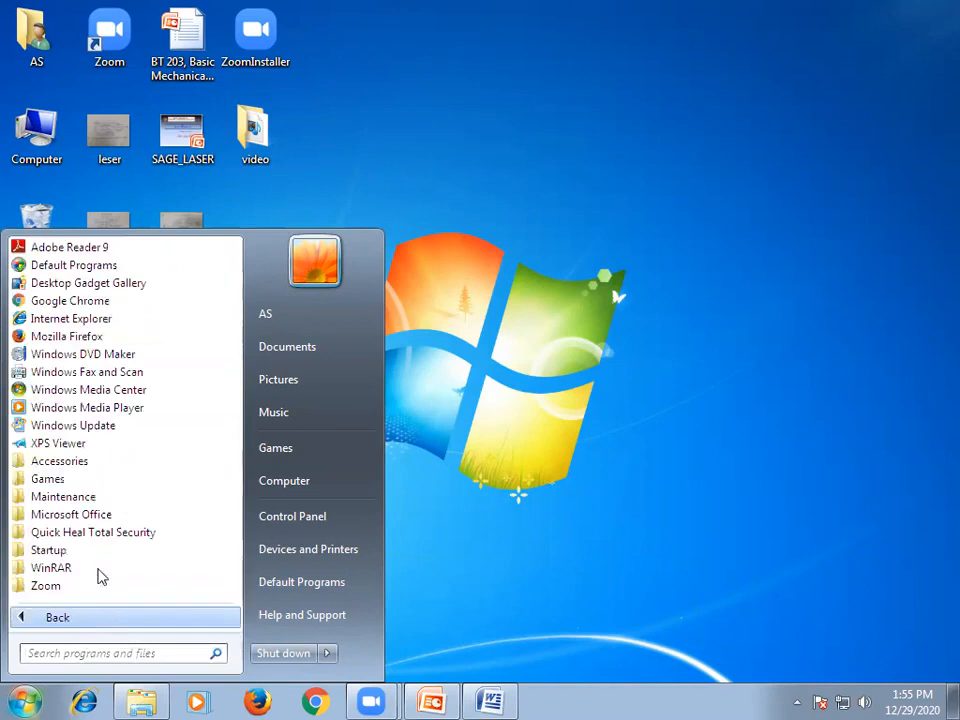
pyautogui.click(78, 516)
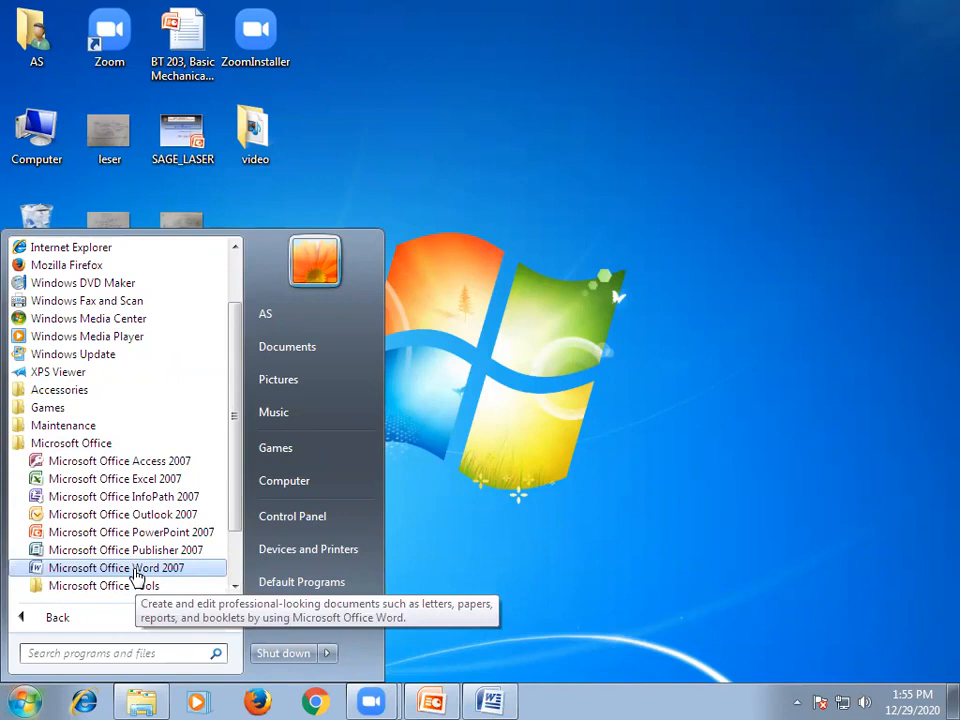
pyautogui.click(716, 430)
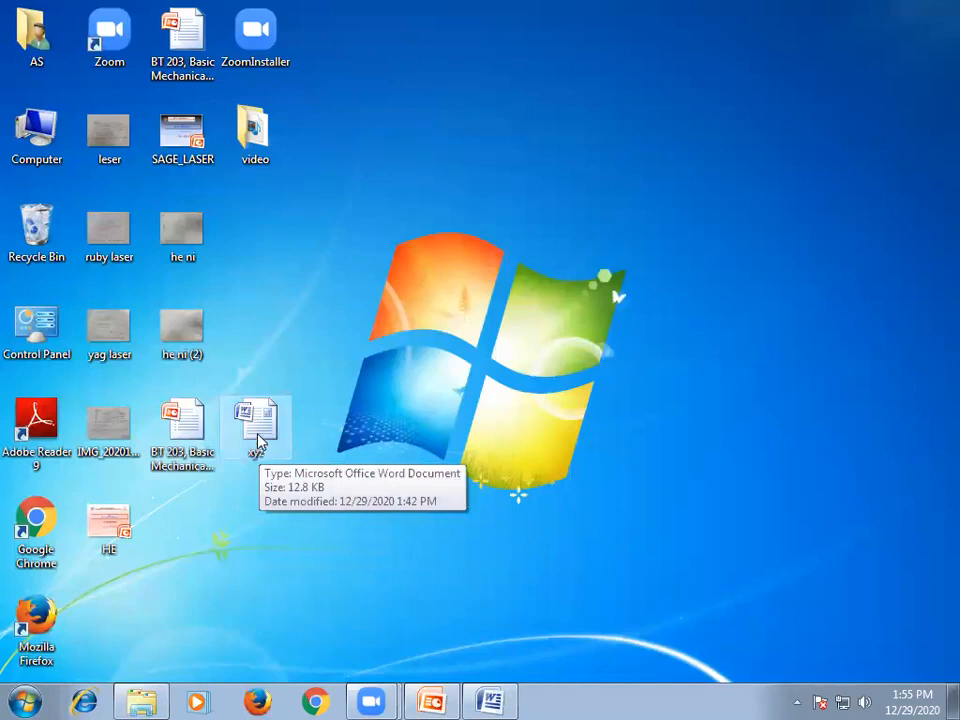
# Review the general file properties of the xyz Word document on the desktop, and close them without changes
pyautogui.rightClick(258, 440)
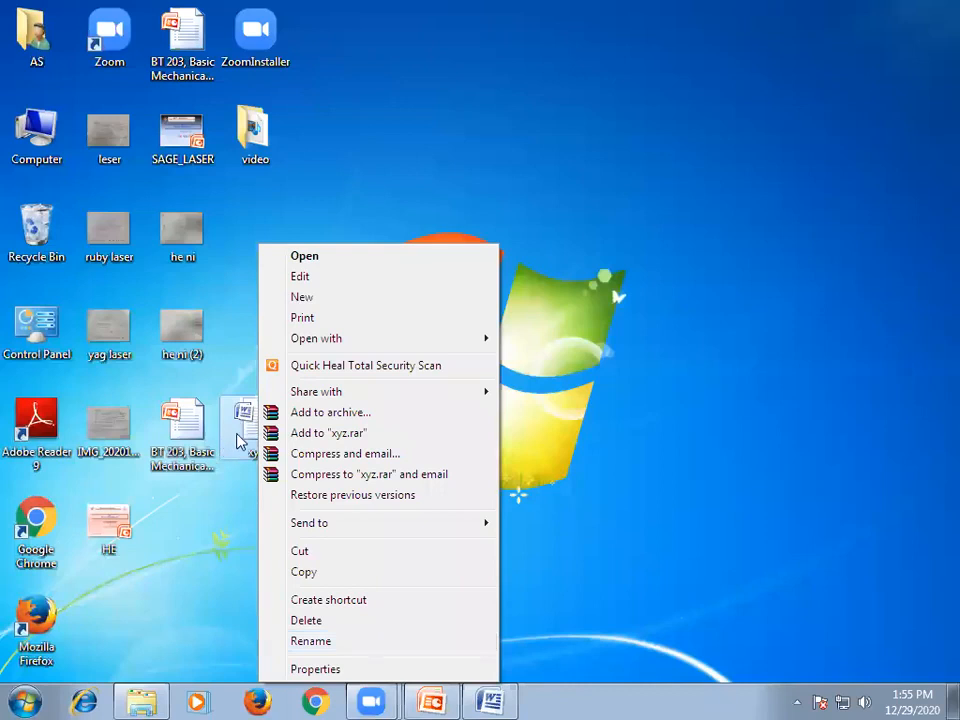
pyautogui.click(306, 672)
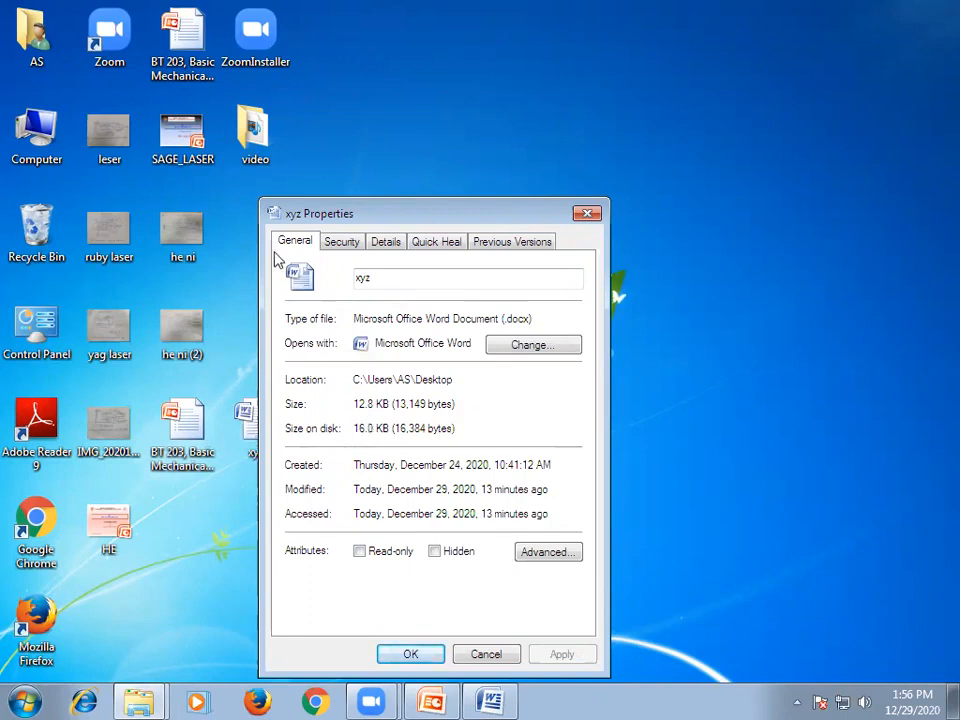
pyautogui.click(375, 279)
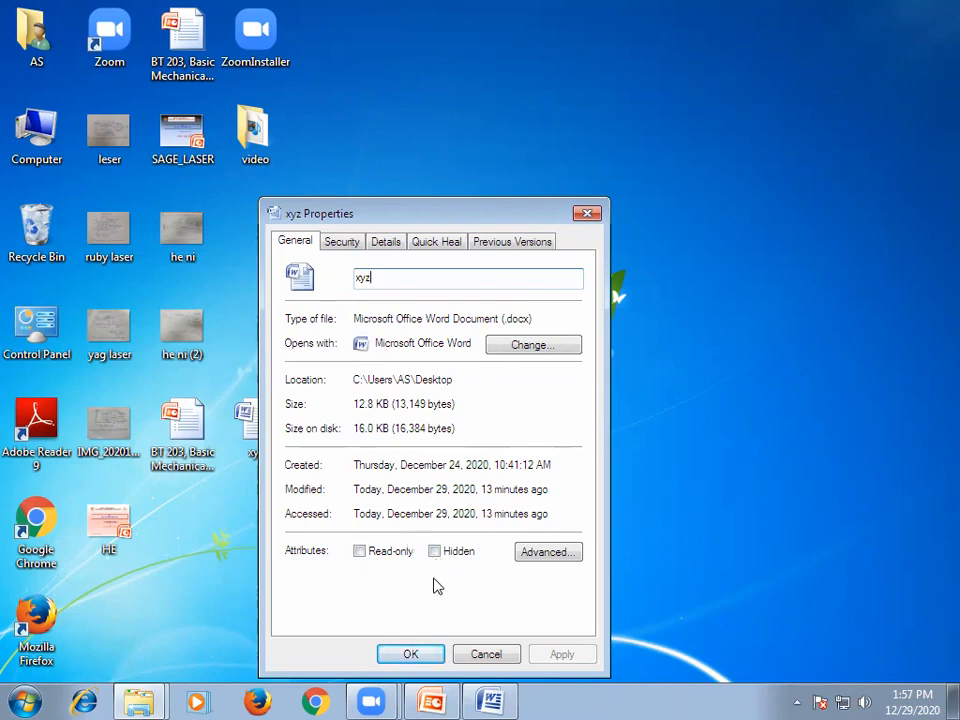
pyautogui.click(586, 212)
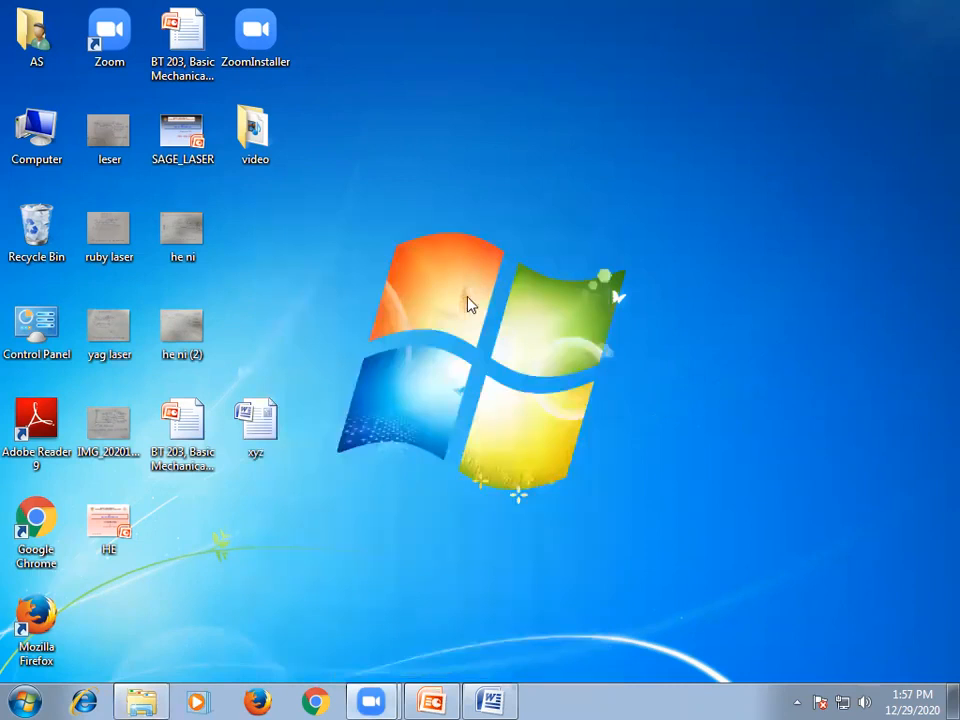
# Review the general file properties of the leser image on the desktop, and close them without changes
pyautogui.rightClick(102, 144)
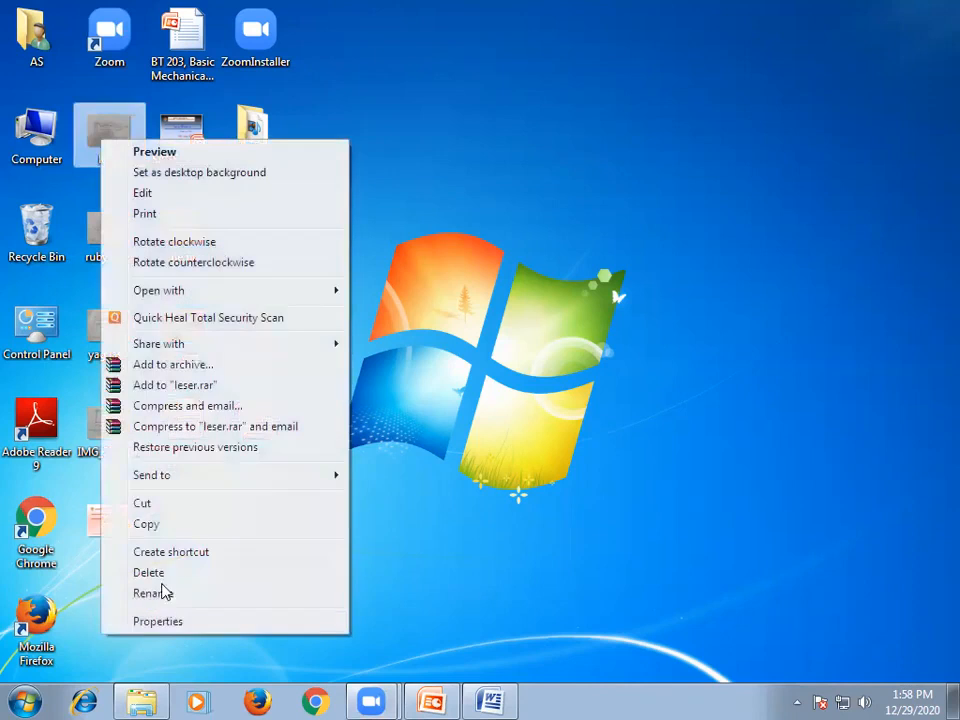
pyautogui.click(150, 622)
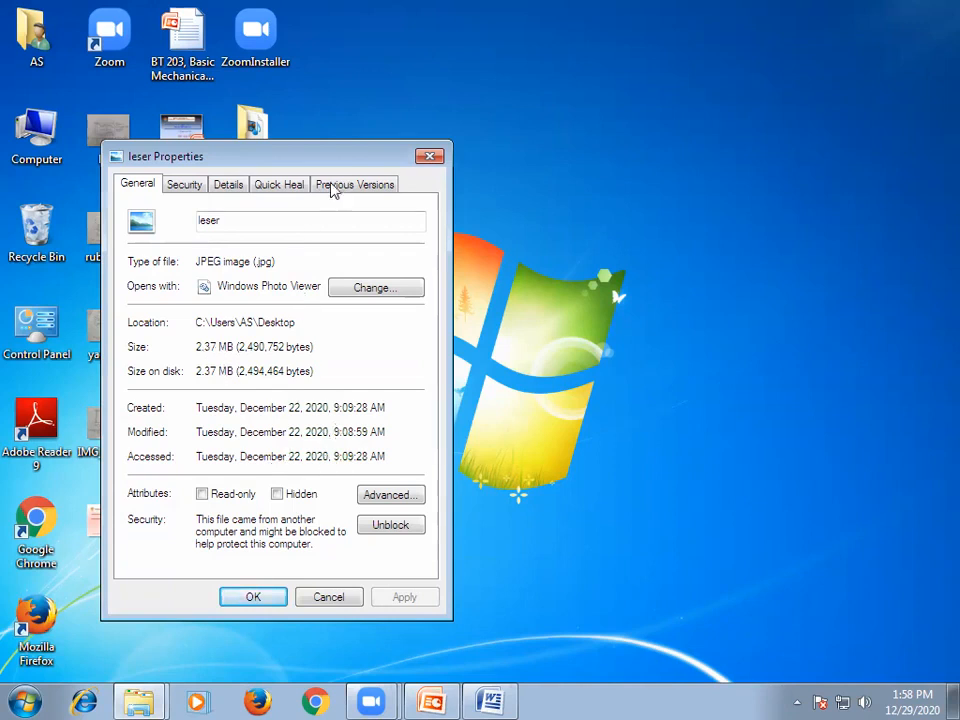
pyautogui.click(429, 156)
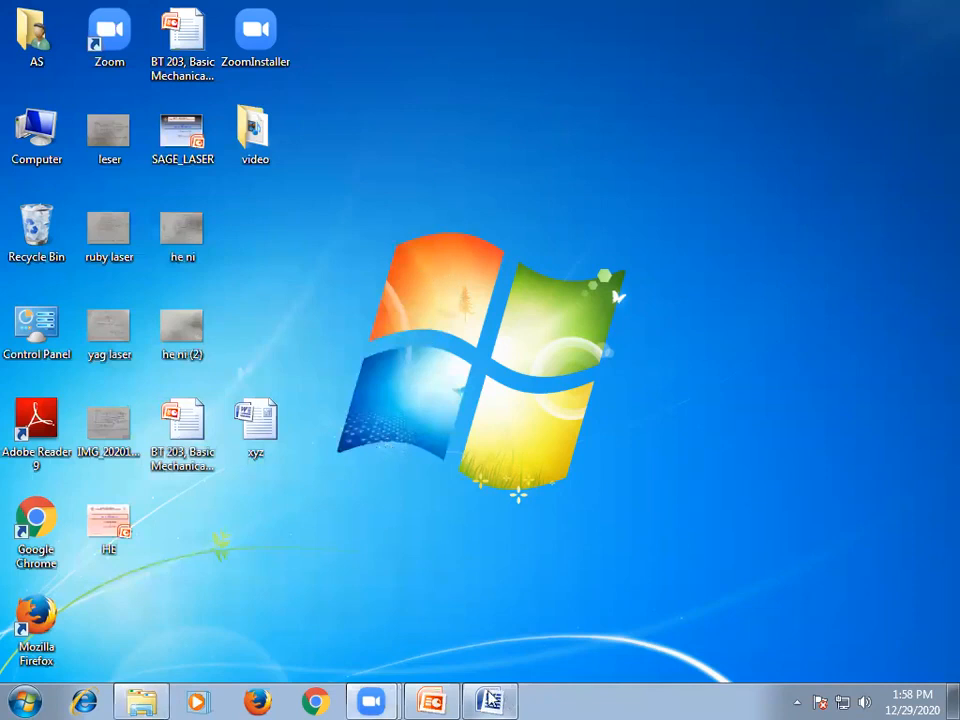
# Bring the xyz document back up in Word and look through its pages as far as page 4
pyautogui.click(505, 700)
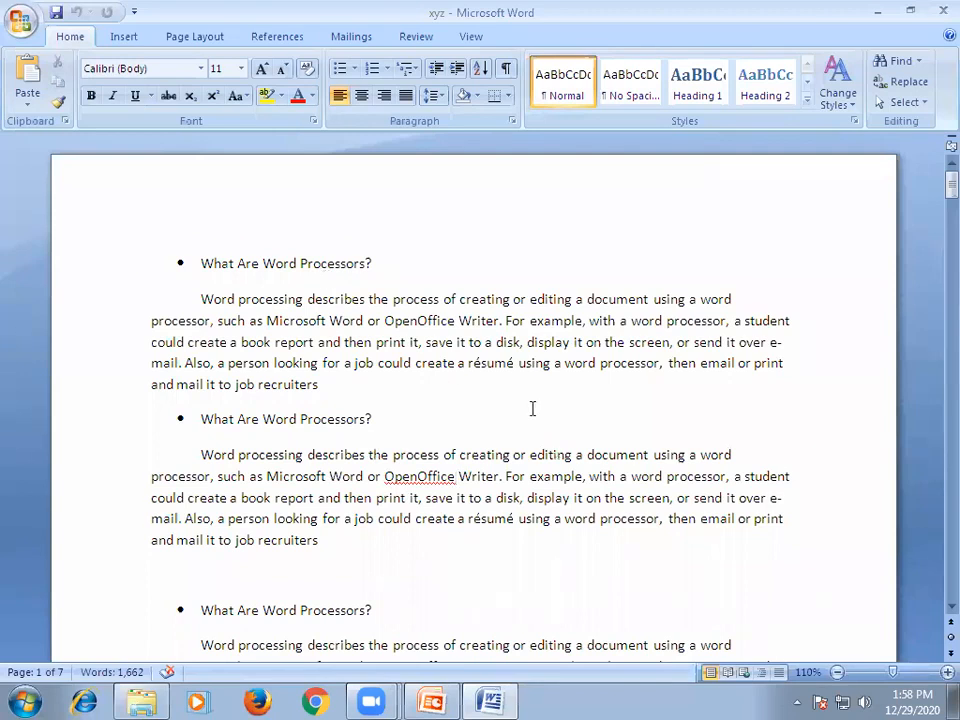
pyautogui.scroll(-5, 530, 408)
pyautogui.scroll(-20, 530, 407)
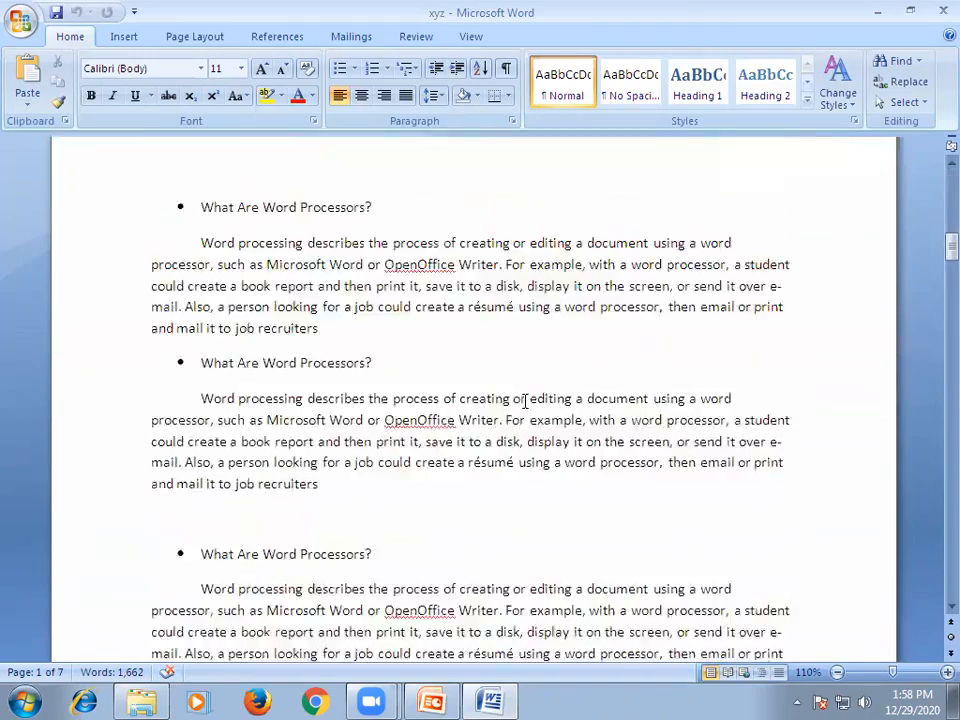
pyautogui.scroll(-5, 522, 396)
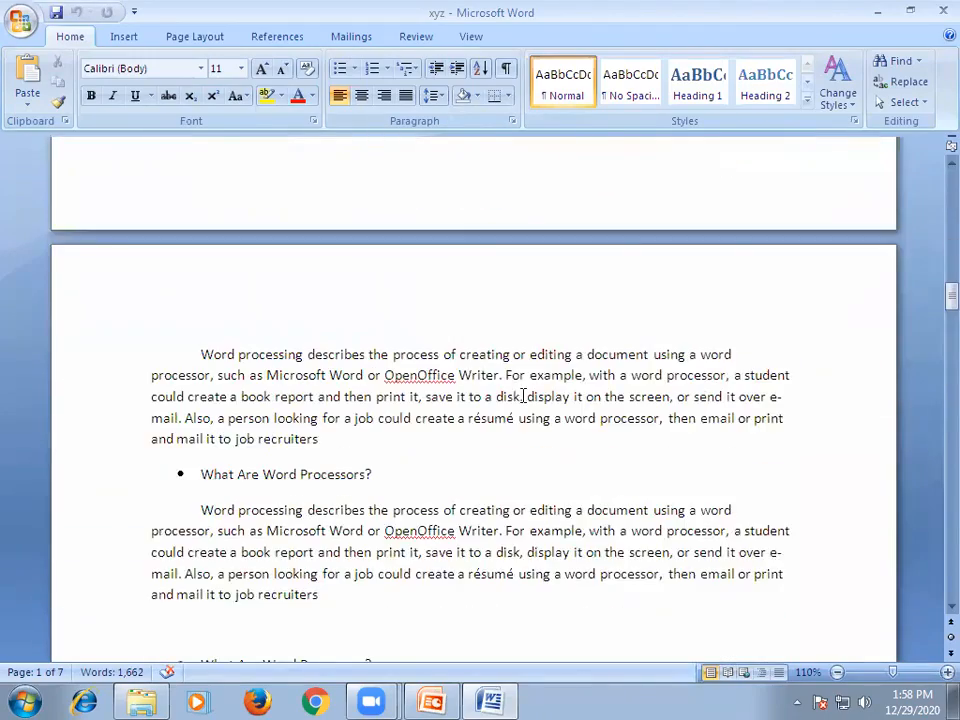
pyautogui.scroll(-15, 522, 396)
pyautogui.scroll(-5, 522, 395)
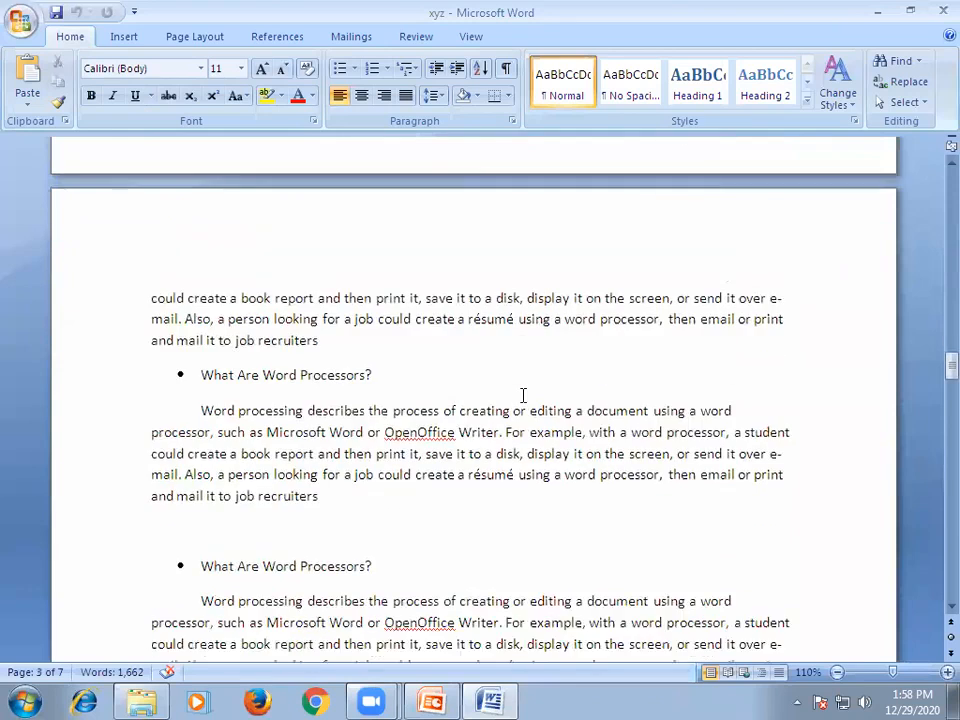
pyautogui.scroll(-2, 522, 396)
pyautogui.scroll(-1, 522, 396)
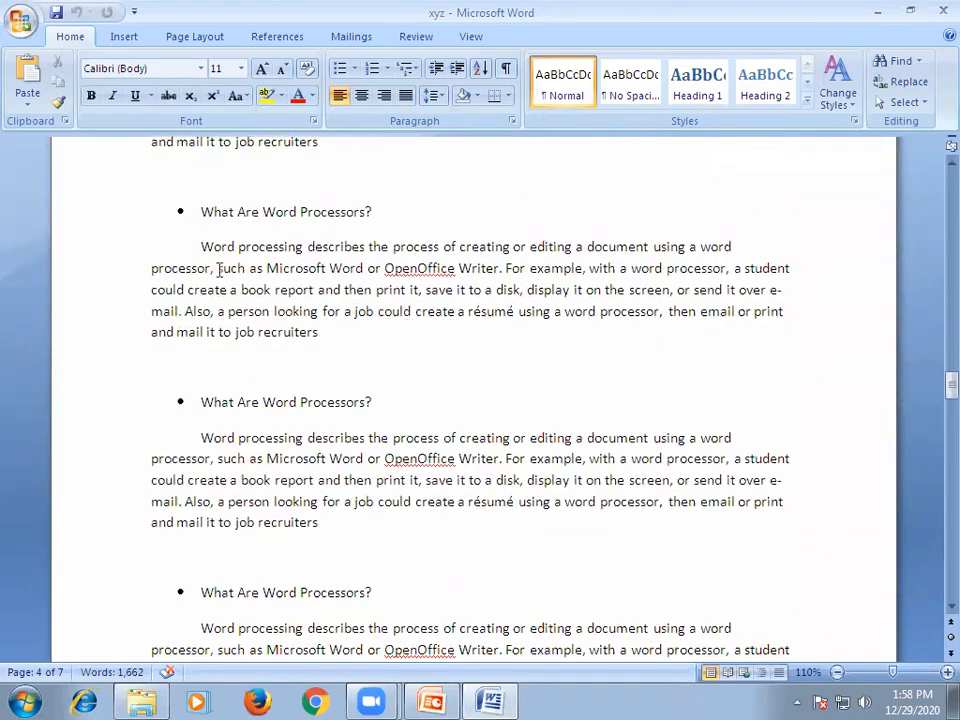
# Select a "What Are Word Processors?" heading with its paragraph on page 4, and return to the document's beginning
pyautogui.moveTo(199, 211); pyautogui.dragTo(371, 328)
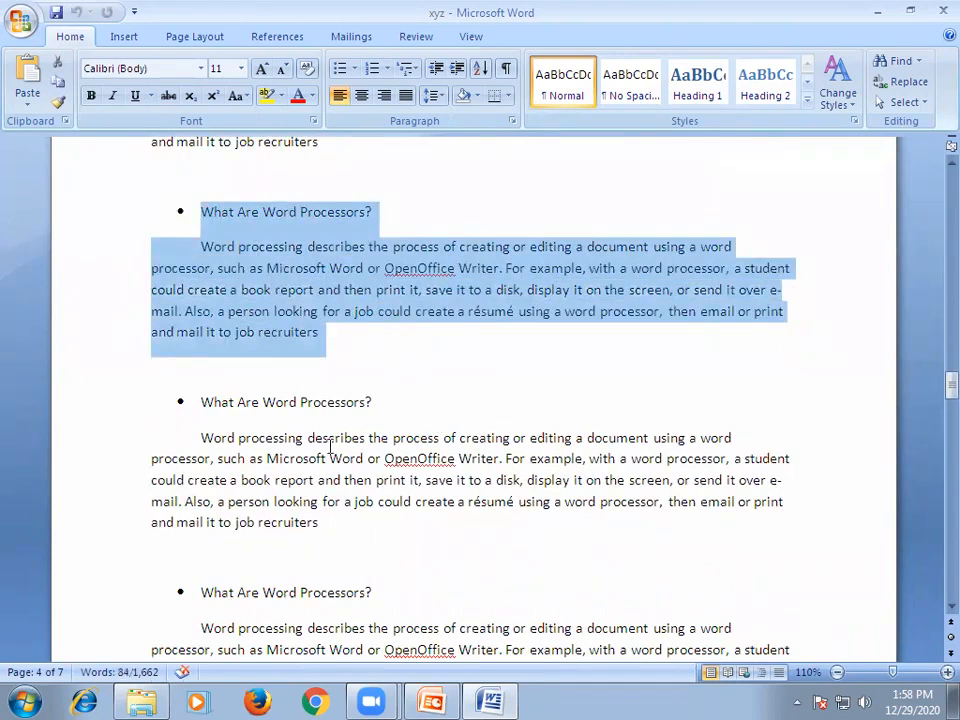
pyautogui.scroll(-2, 338, 468)
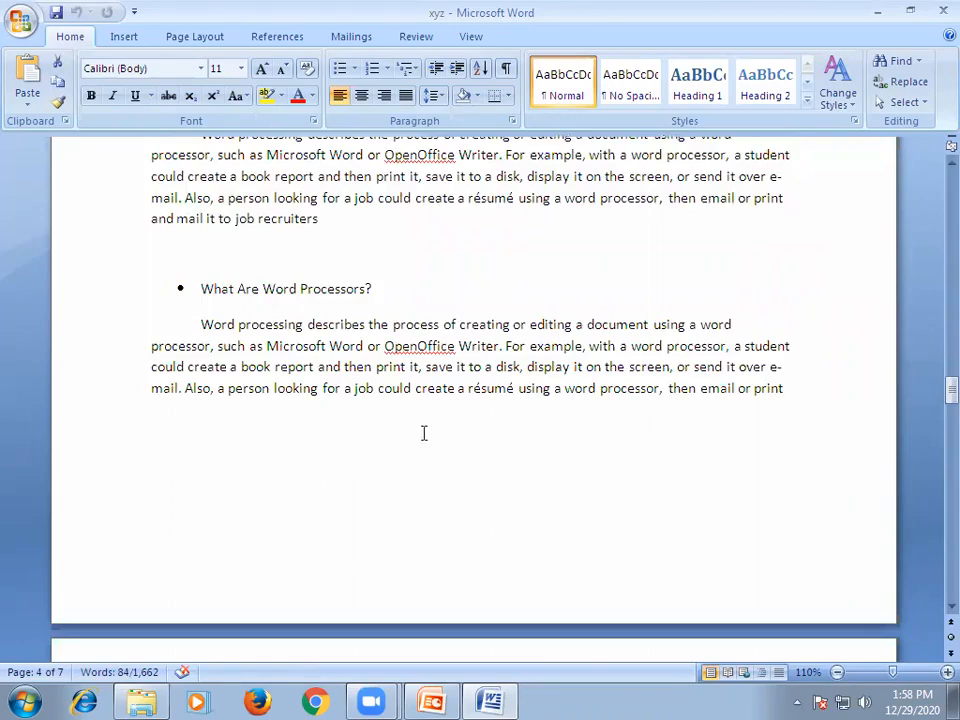
pyautogui.scroll(15, 442, 443)
pyautogui.scroll(-6, 440, 438)
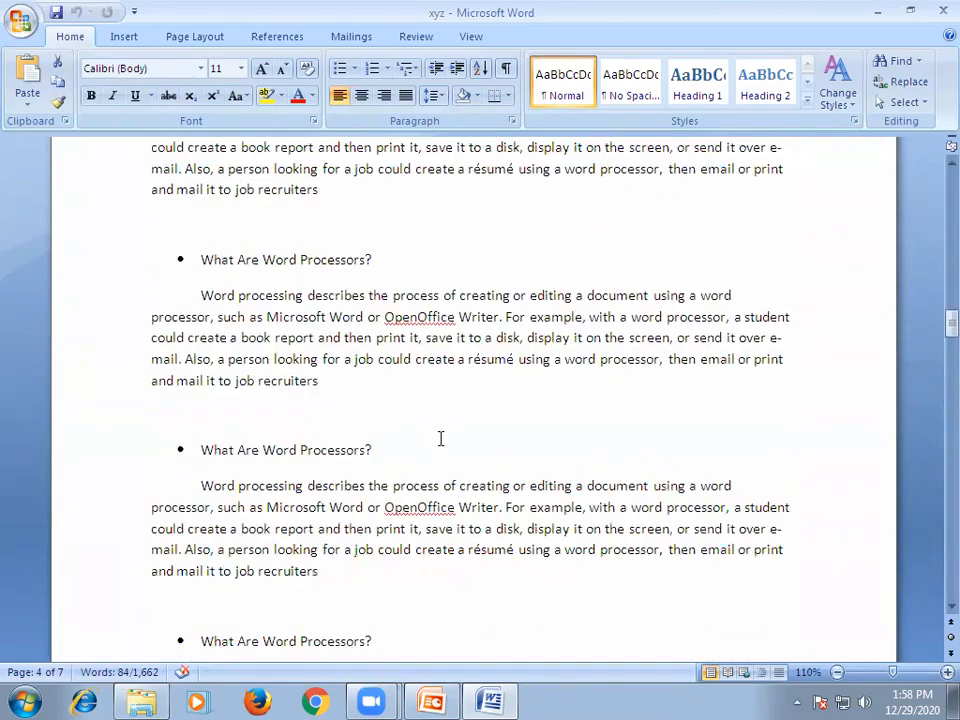
pyautogui.scroll(8, 440, 438)
pyautogui.scroll(10, 440, 438)
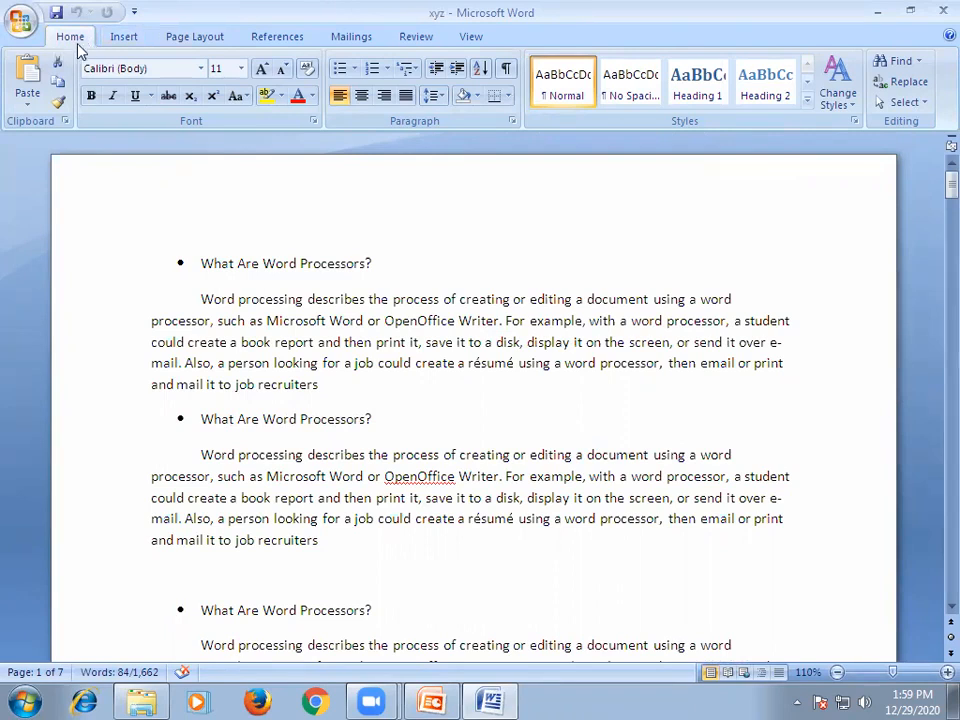
# Examine the document's file commands, including the Save, Print, Prepare, Send and Publish options, without running any
pyautogui.click(21, 21)
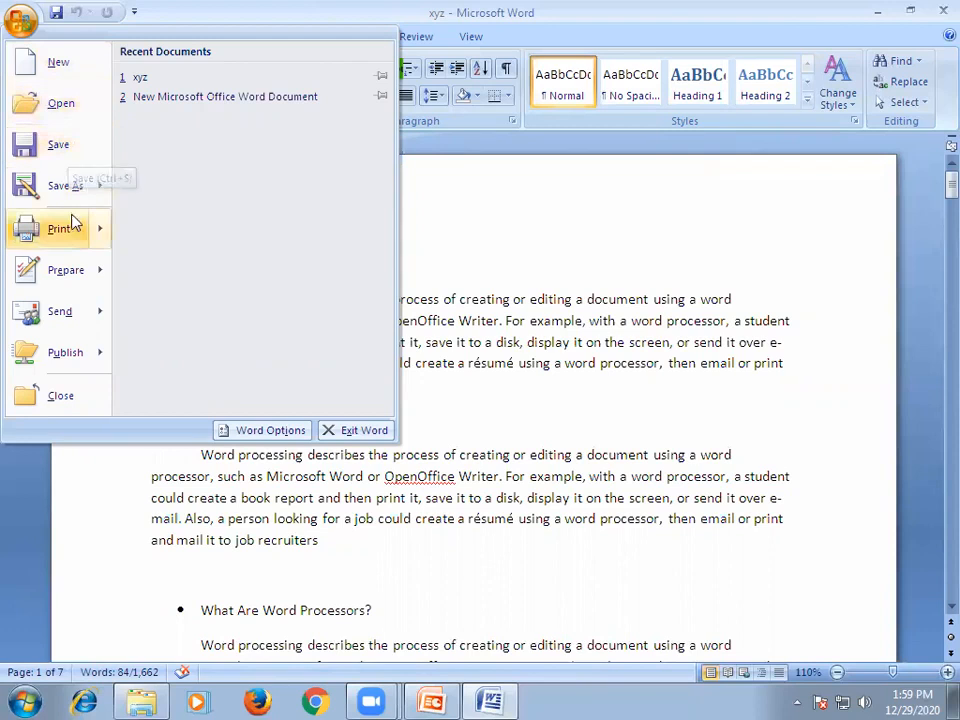
pyautogui.moveTo(70, 188)
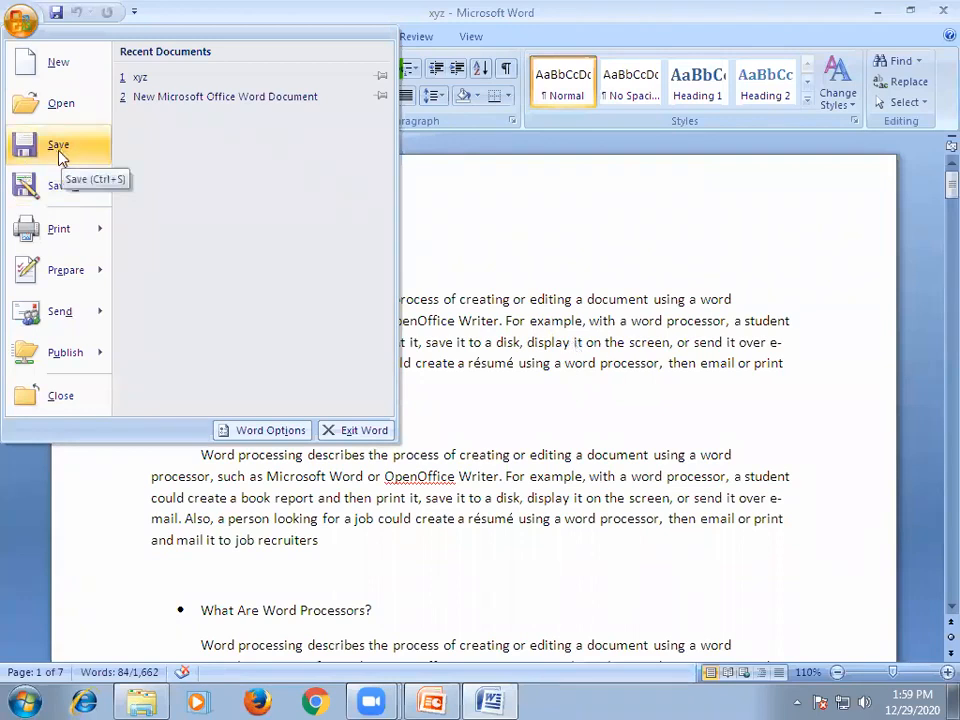
pyautogui.moveTo(44, 238)
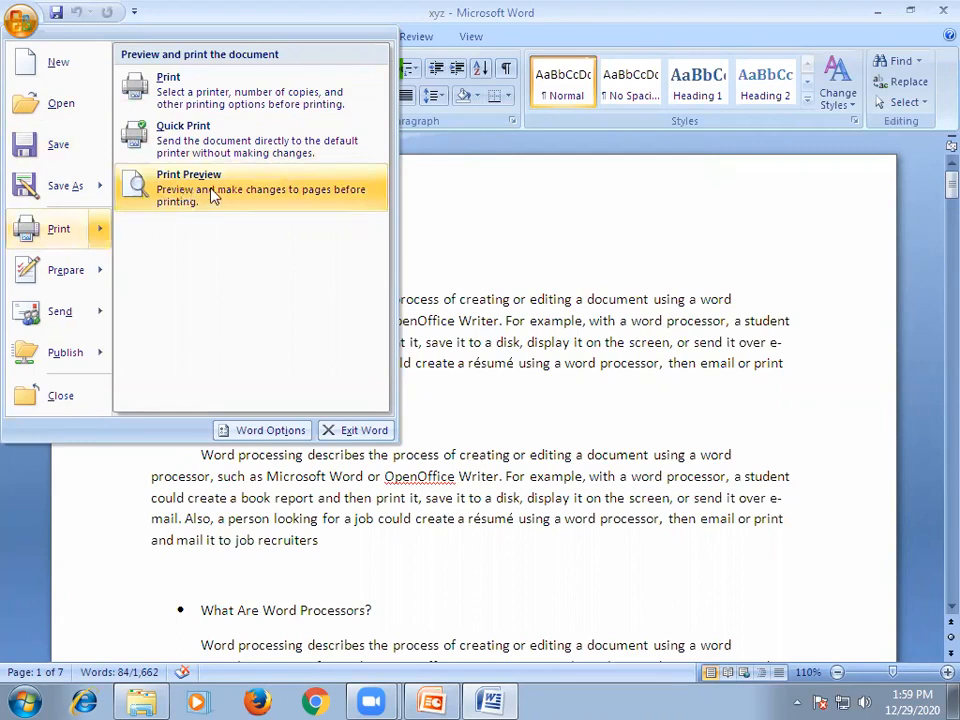
pyautogui.moveTo(66, 272)
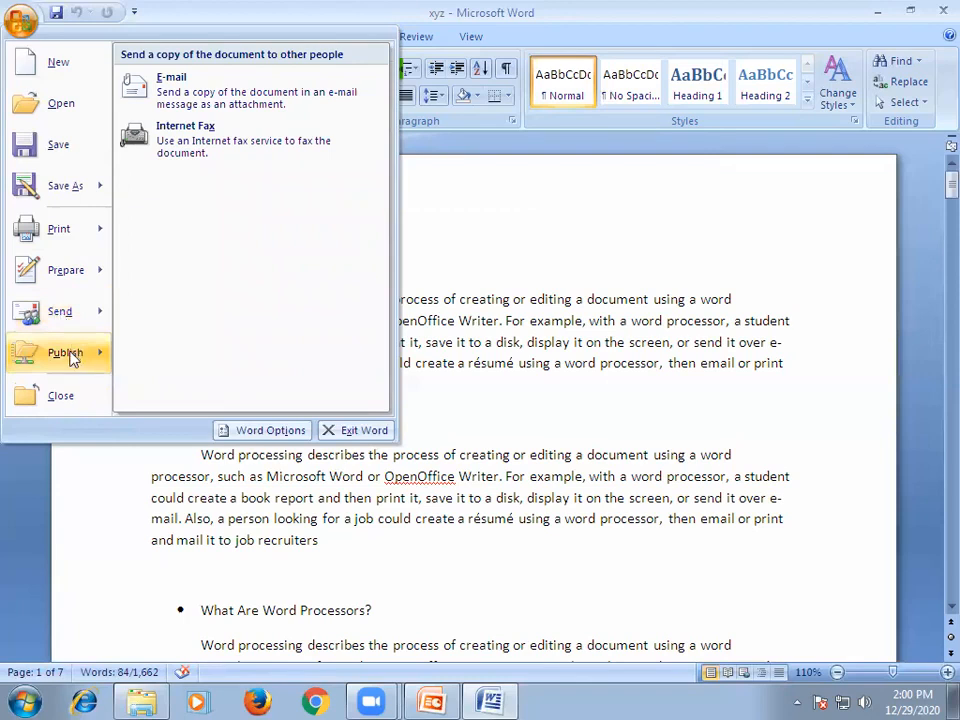
pyautogui.moveTo(72, 360)
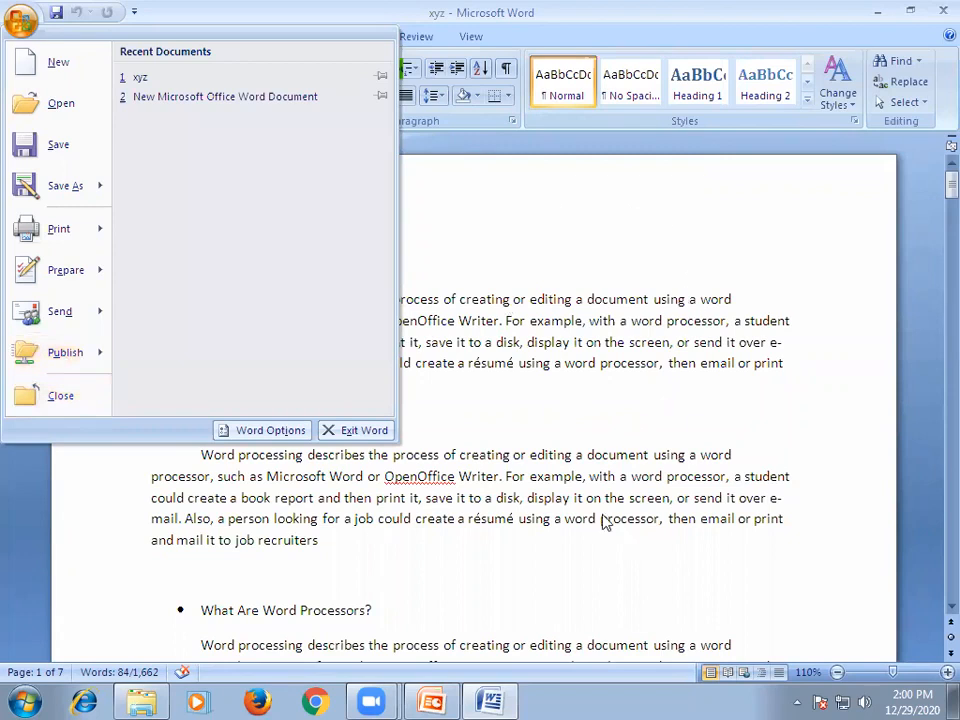
pyautogui.click(489, 214)
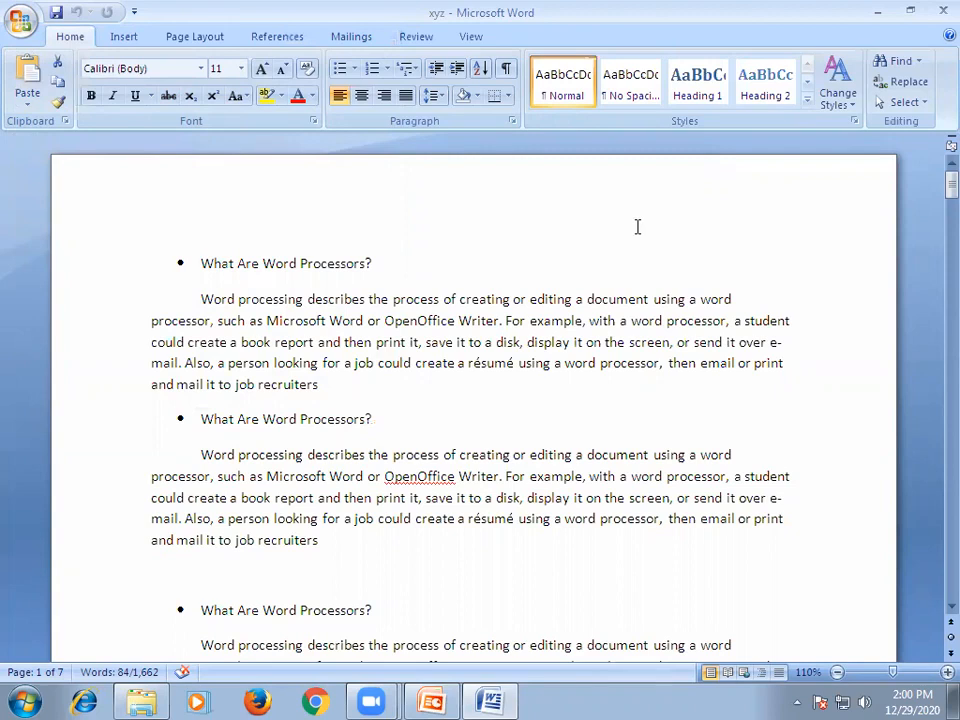
# Close the xyz document with its changes saved, and start Microsoft Office Word 2007 with a blank document
pyautogui.click(937, 12)
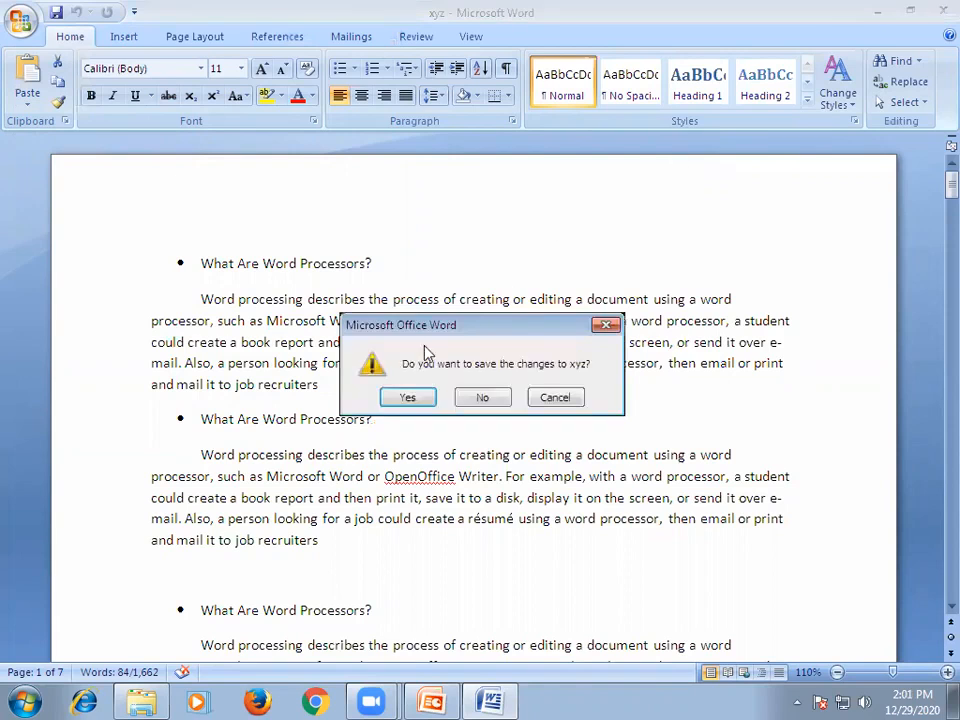
pyautogui.click(393, 401)
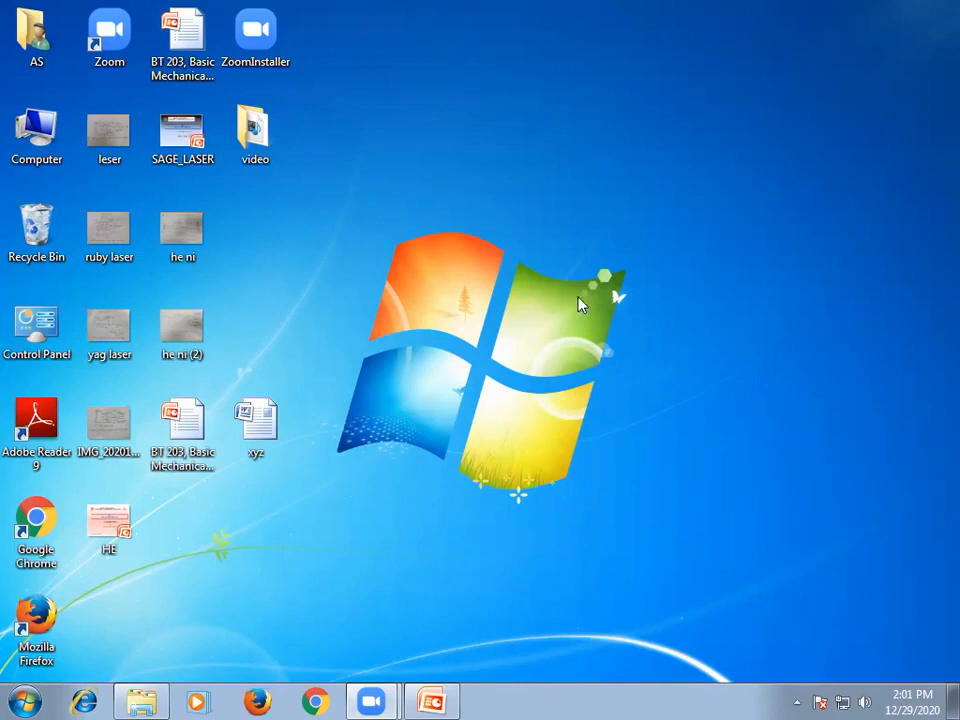
pyautogui.click(26, 700)
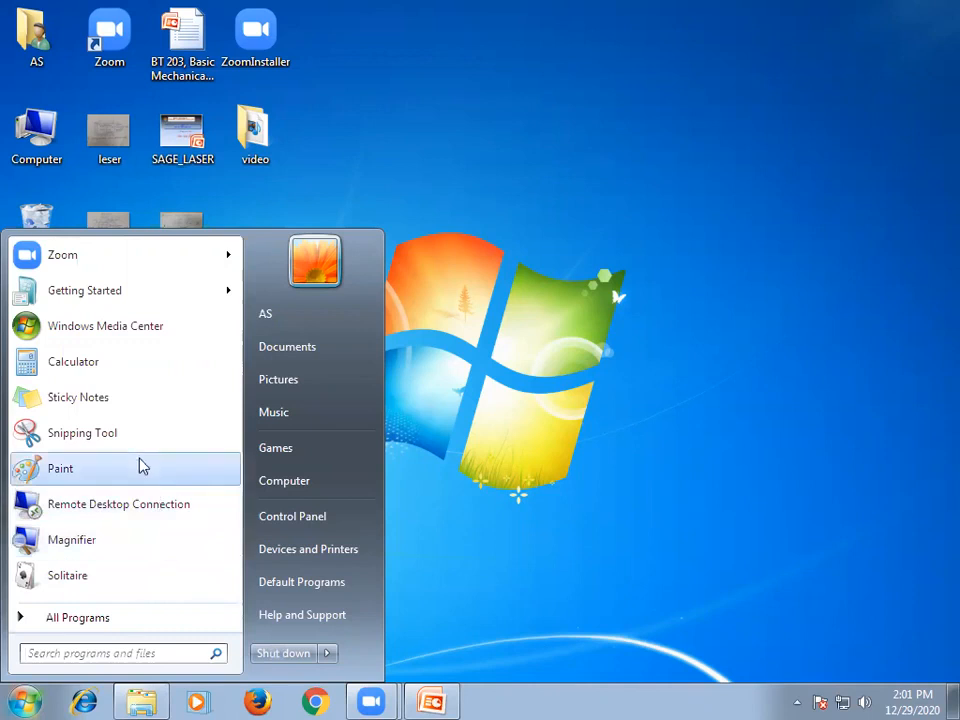
pyautogui.click(75, 617)
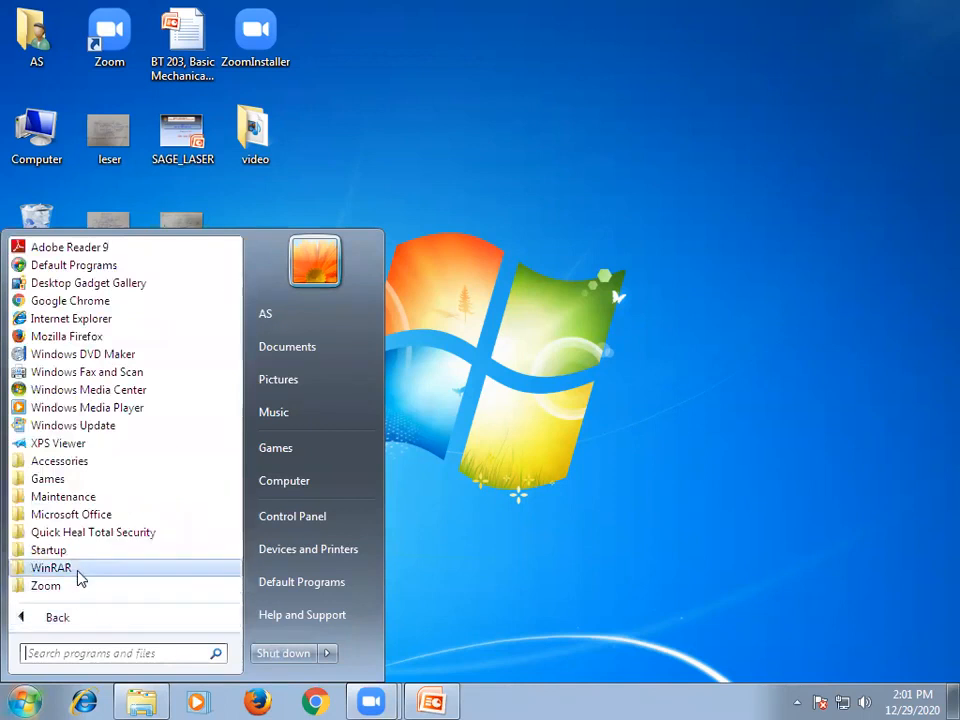
pyautogui.click(78, 518)
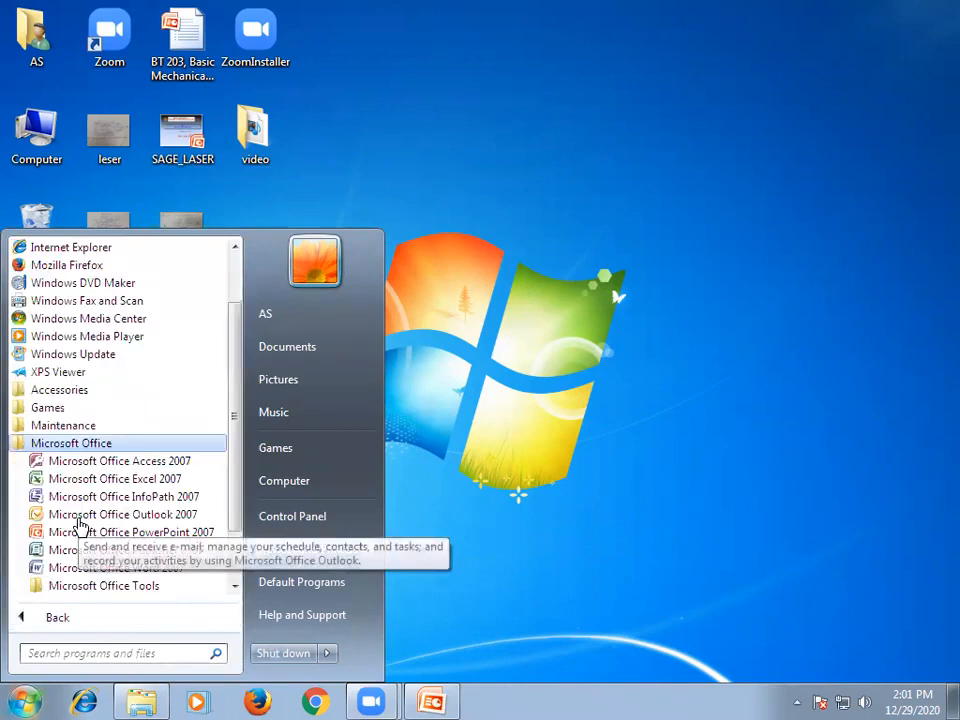
pyautogui.click(166, 568)
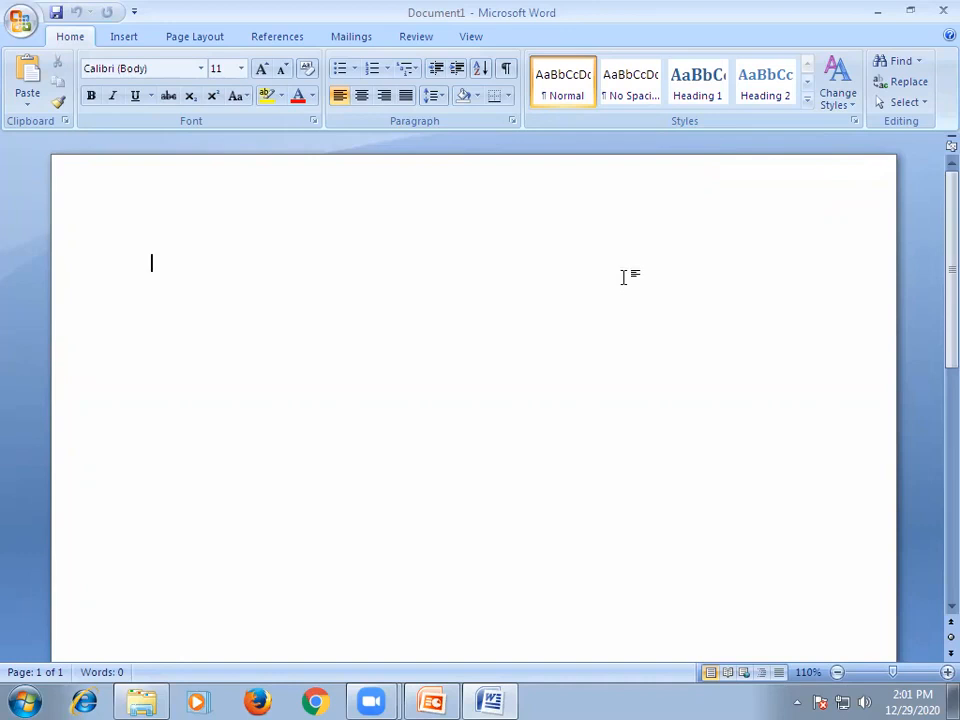
# Reopen the xyz document from the recent documents
pyautogui.click(21, 22)
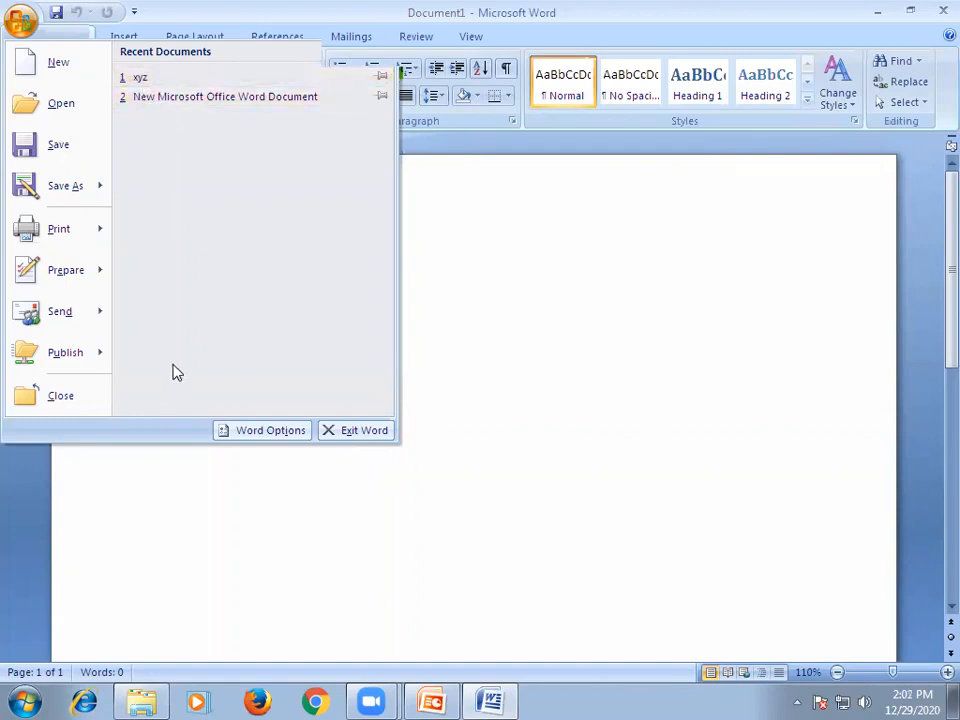
pyautogui.click(140, 80)
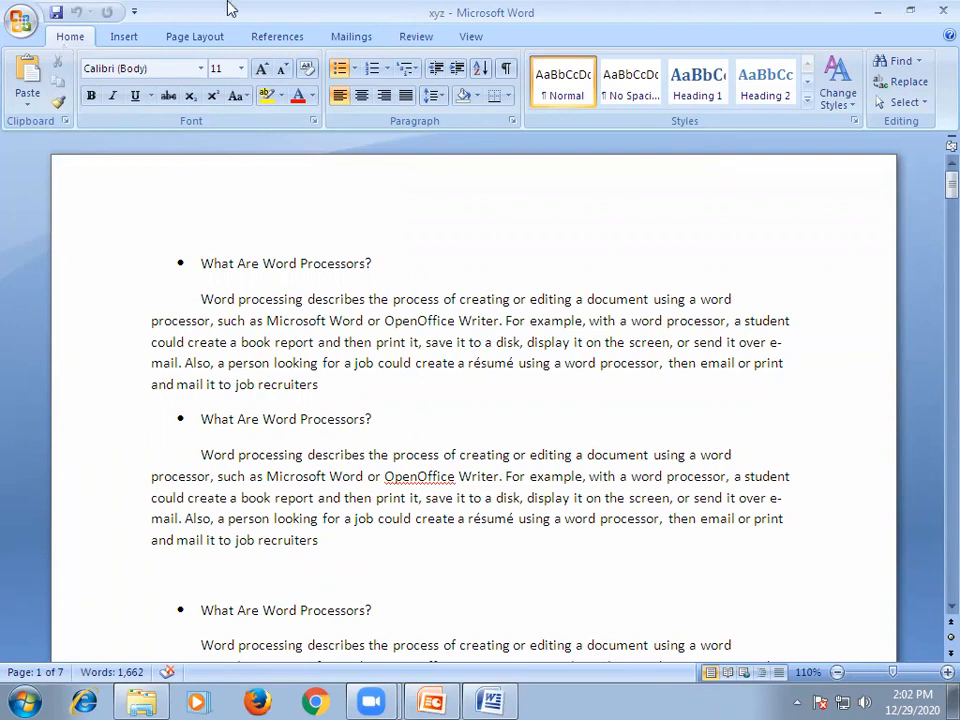
pyautogui.click(20, 26)
pyautogui.click(20, 26)
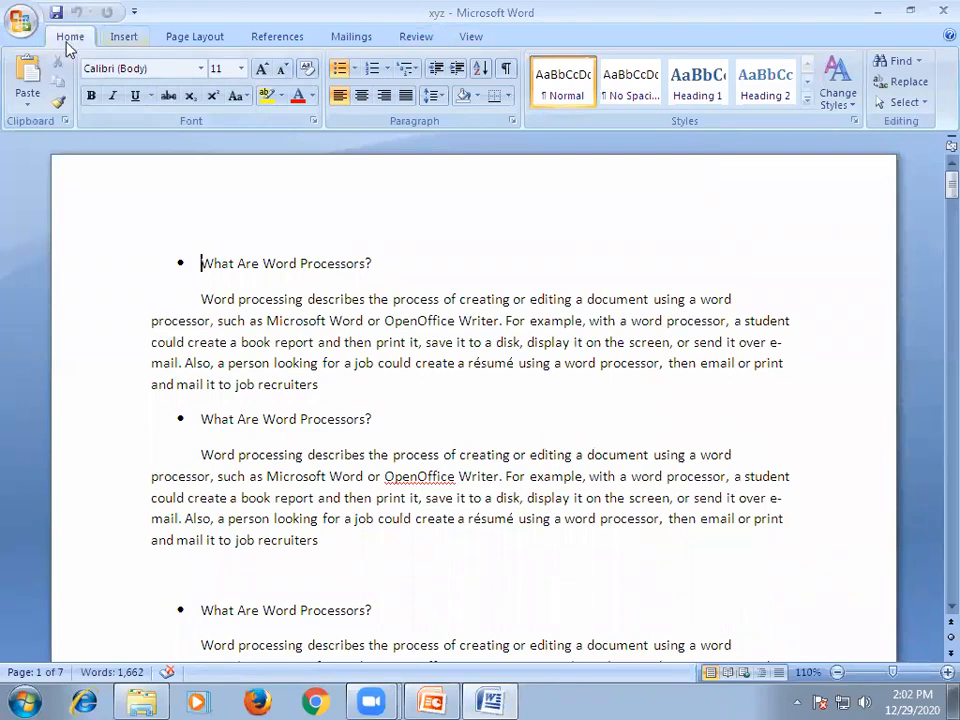
# Examine the Insert, Page Layout and References command sets, and return to the Home commands
pyautogui.scroll(-1, 86, 45)
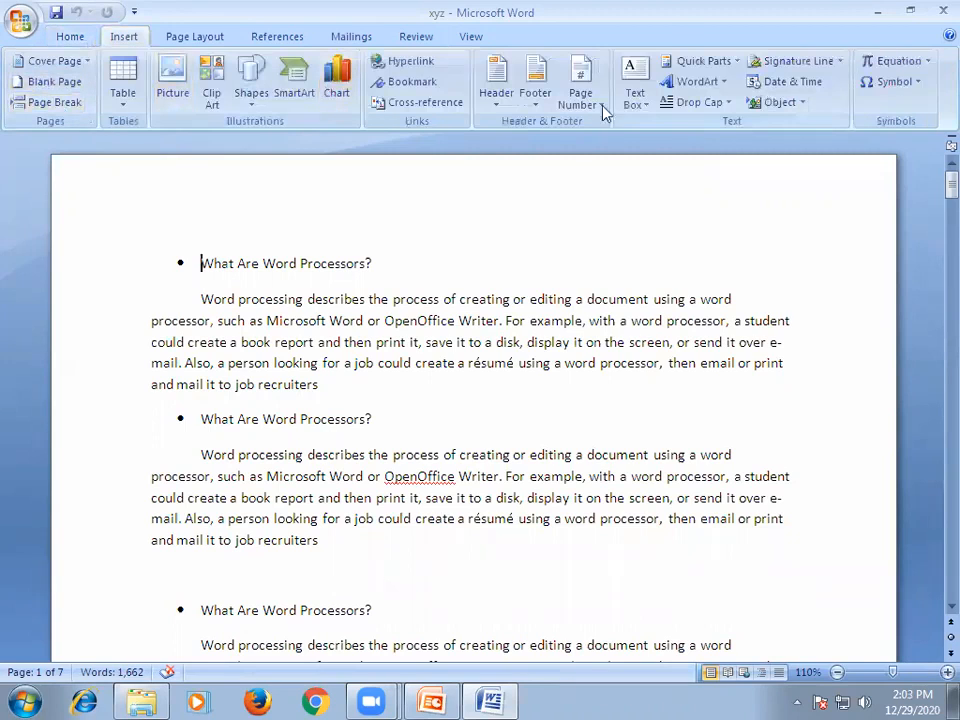
pyautogui.scroll(-1, 140, 92)
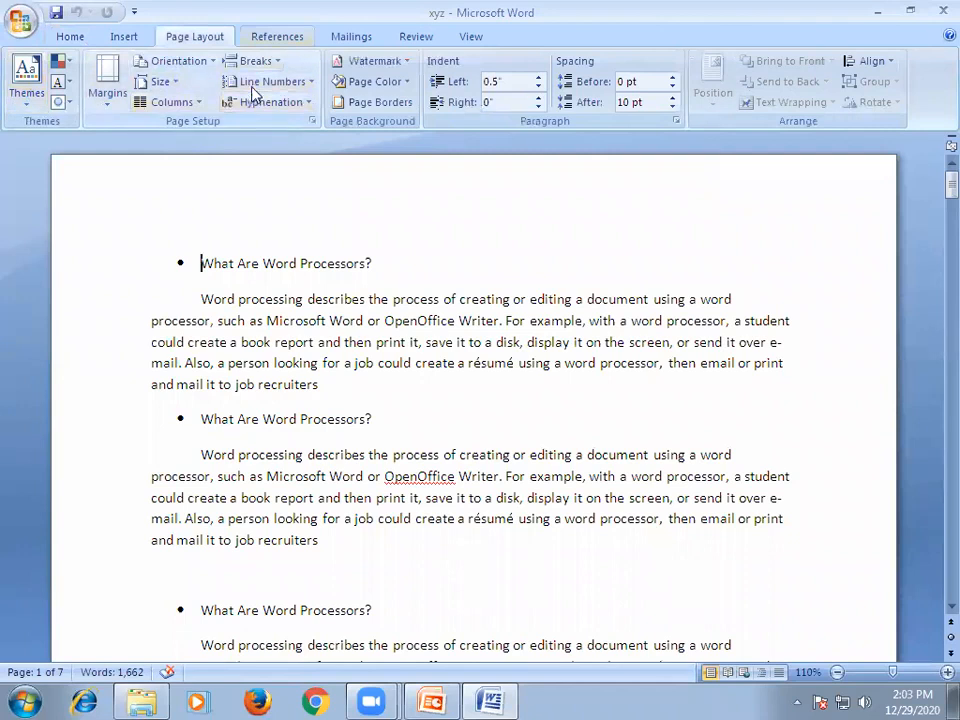
pyautogui.scroll(-1, 255, 93)
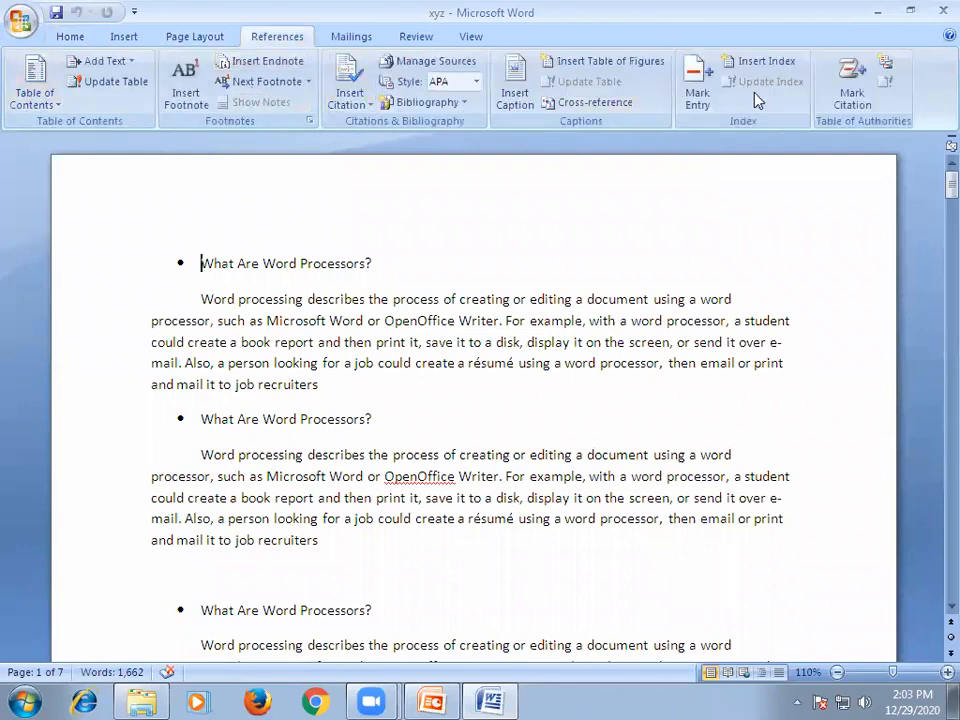
pyautogui.click(70, 38)
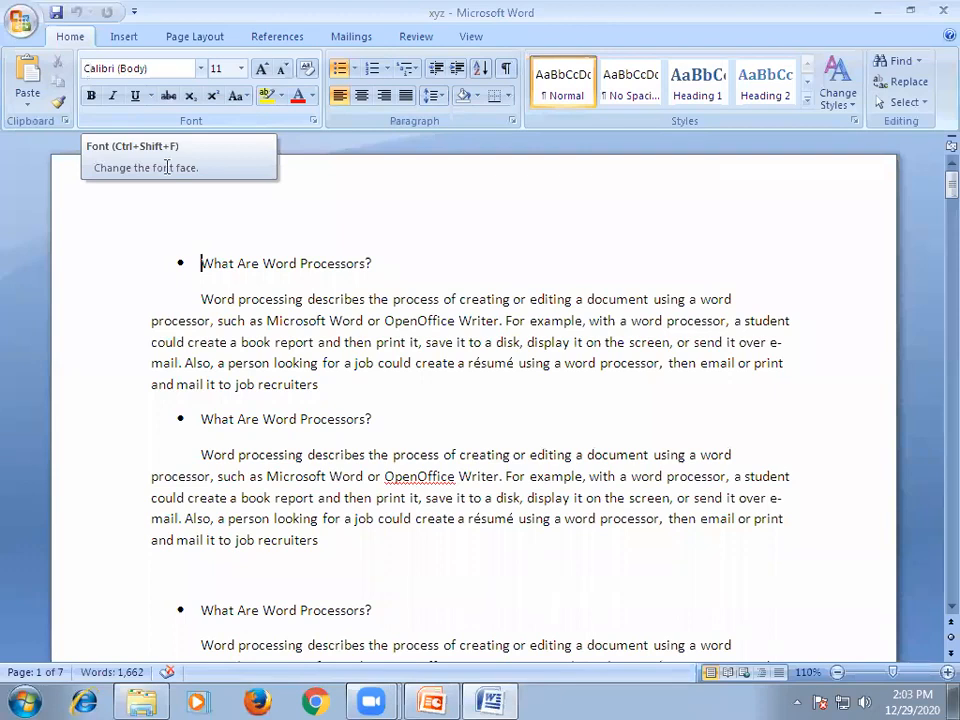
# Format the first "What Are Word Processors?" heading and its paragraph in Arial Black at size 11
pyautogui.click(201, 263)
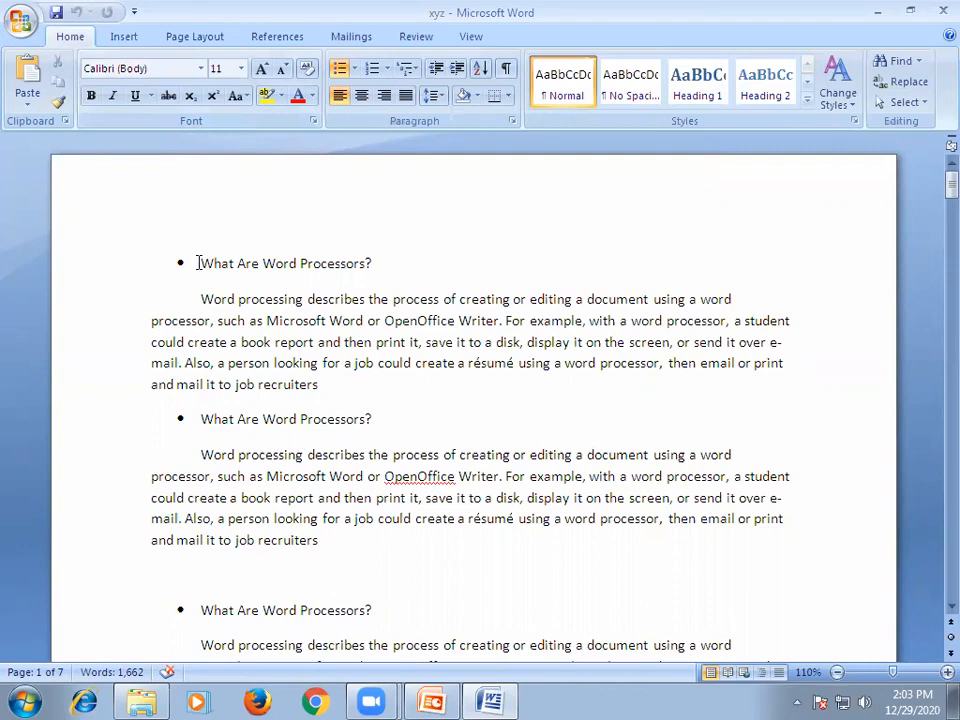
pyautogui.moveTo(199, 263); pyautogui.dragTo(350, 381)
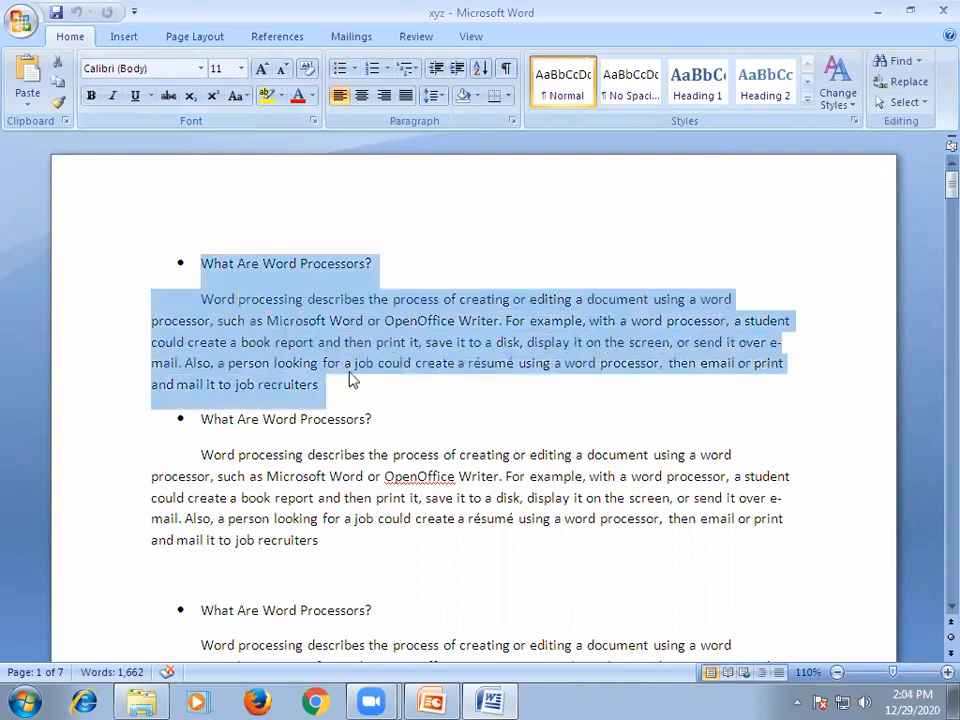
pyautogui.click(87, 68)
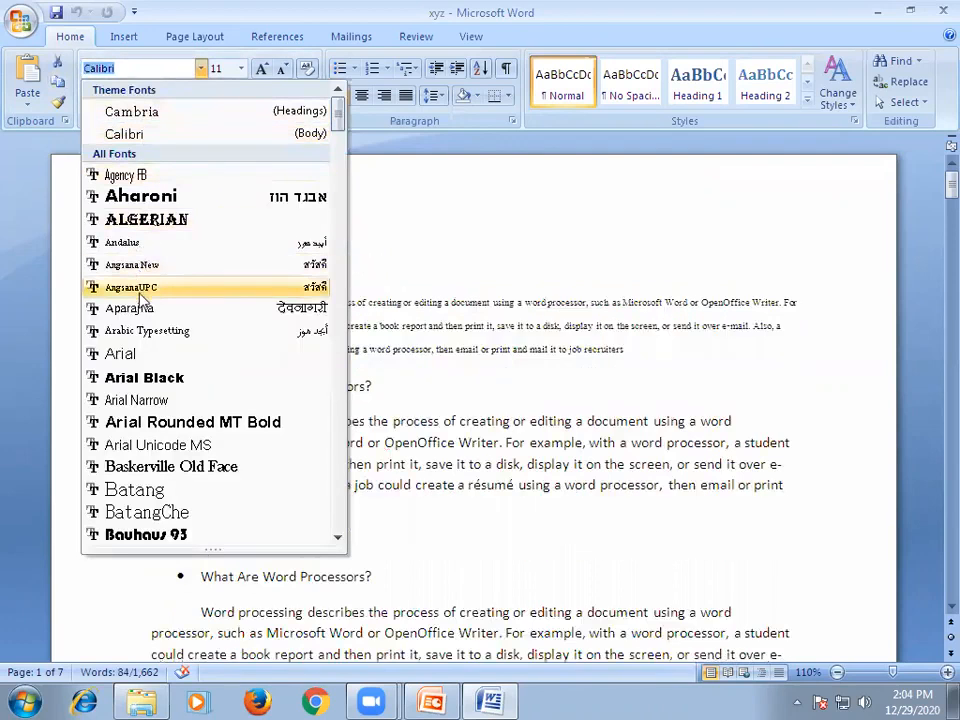
pyautogui.click(106, 385)
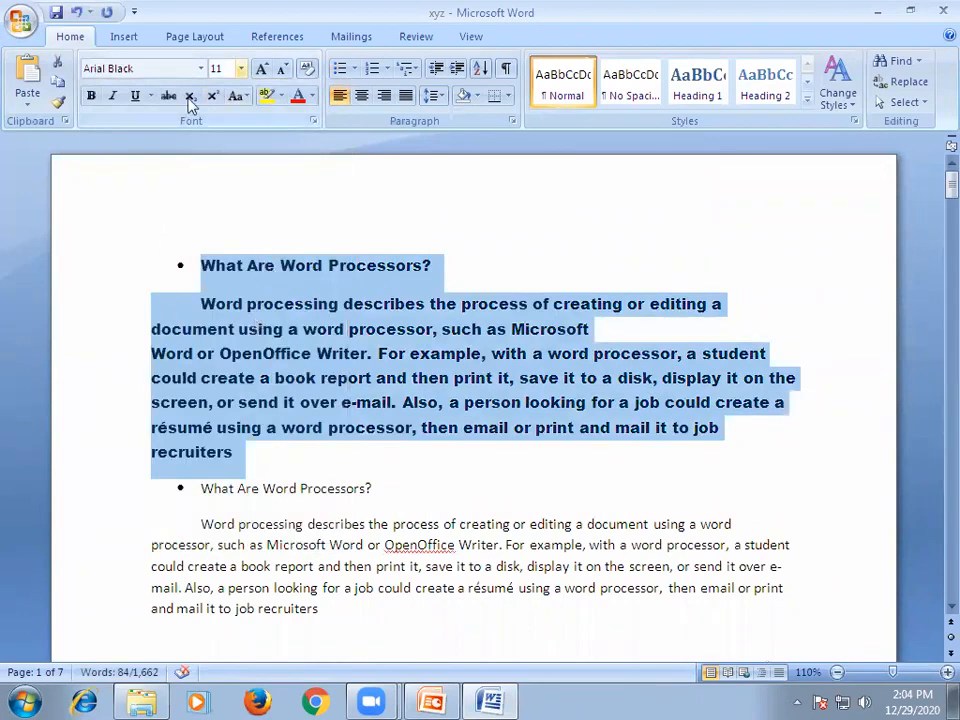
pyautogui.click(240, 68)
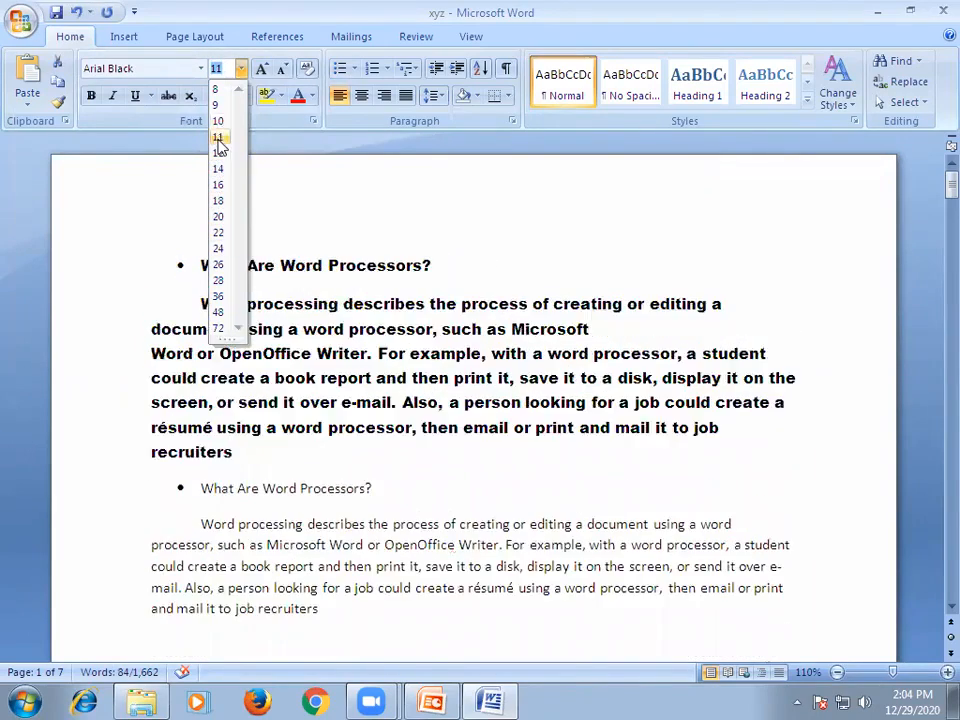
pyautogui.click(219, 140)
pyautogui.click(504, 249)
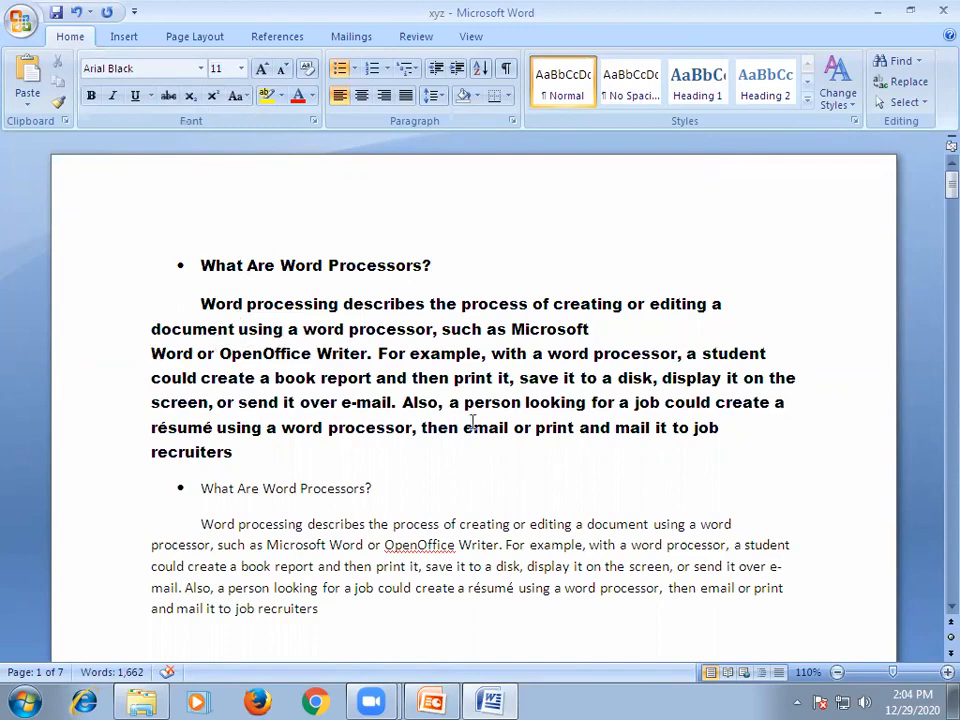
# Compare the reformatted first section with the text on the following pages, and return to the document's beginning
pyautogui.scroll(-2, 471, 440)
pyautogui.scroll(-12, 453, 392)
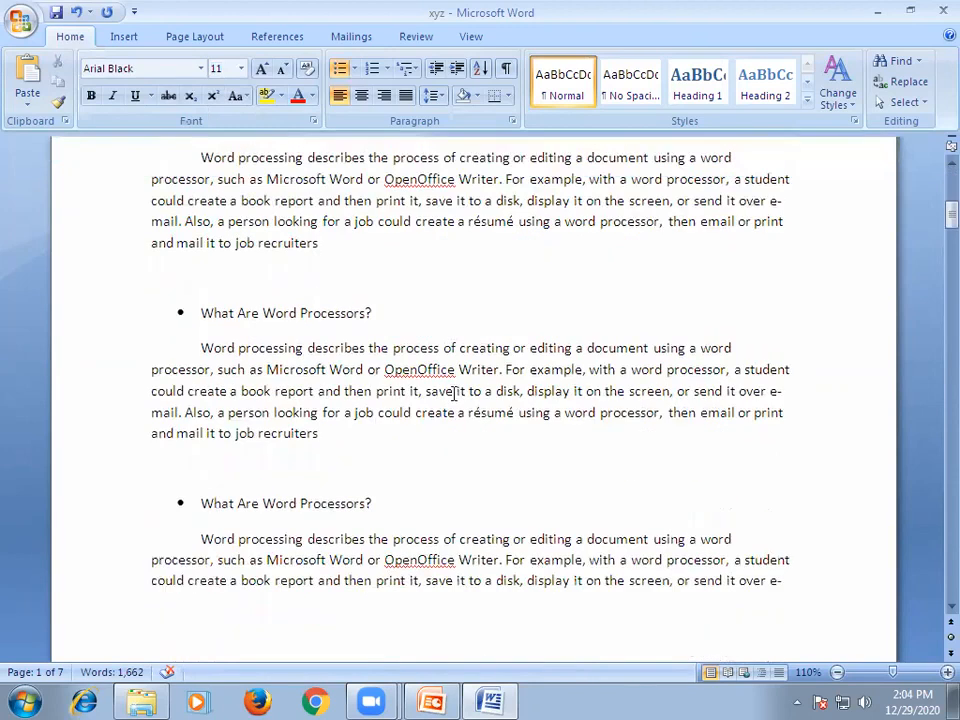
pyautogui.scroll(-6, 454, 390)
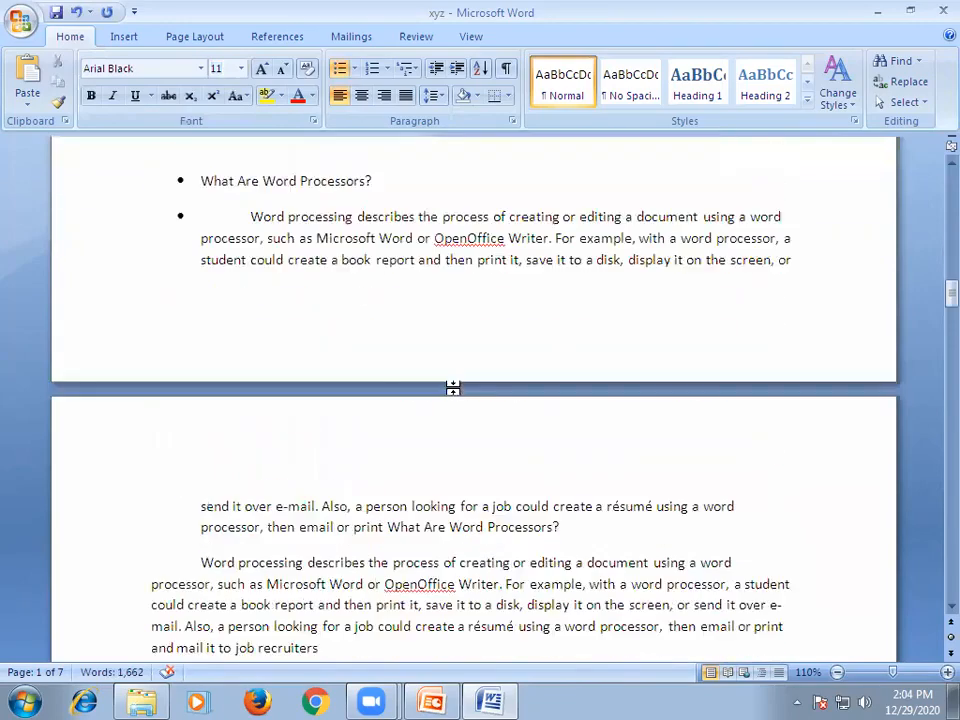
pyautogui.scroll(16, 455, 385)
pyautogui.scroll(-5, 452, 381)
pyautogui.scroll(12, 452, 381)
pyautogui.moveTo(201, 265); pyautogui.dragTo(522, 368)
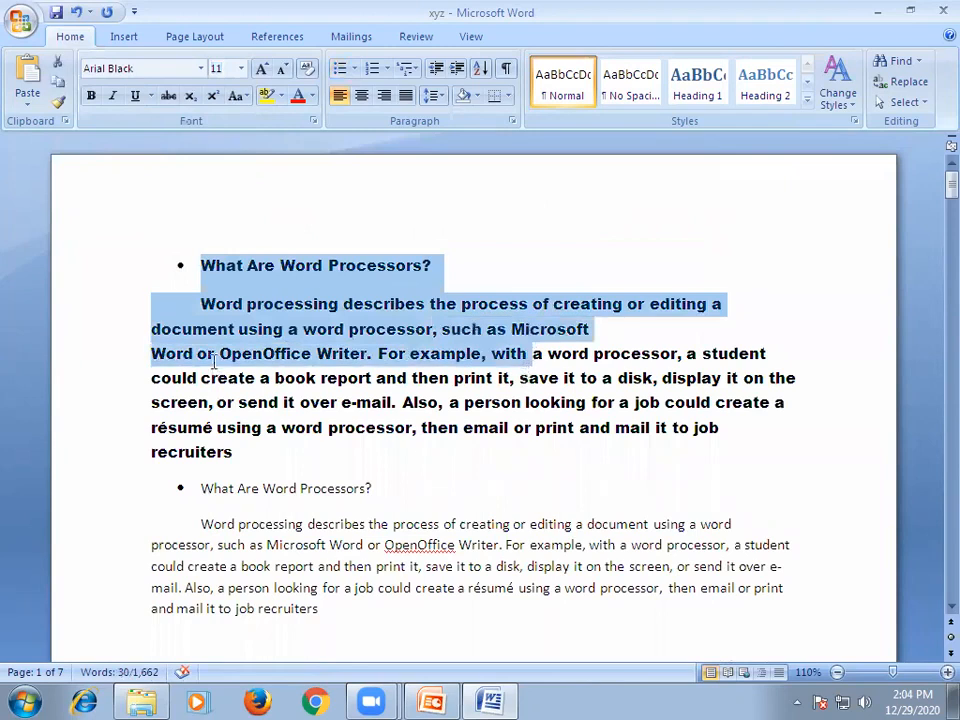
pyautogui.click(585, 397)
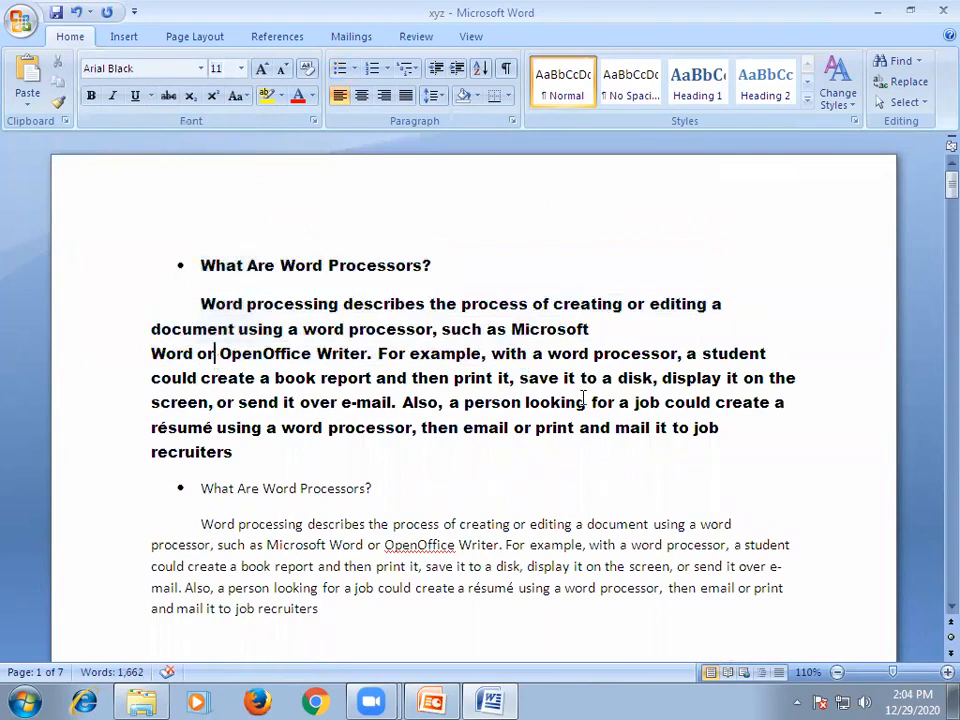
# Copy the first heading's formatting with Format Painter to all text from the second heading through the end of page 1
pyautogui.click(204, 266)
pyautogui.moveTo(213, 270); pyautogui.dragTo(306, 272)
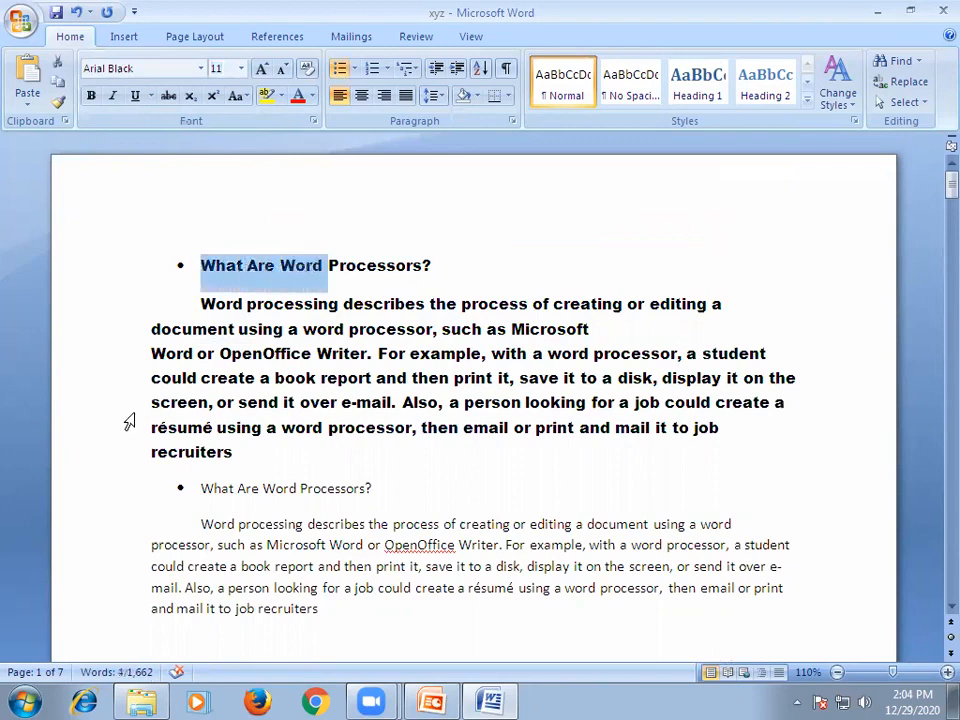
pyautogui.click(58, 106)
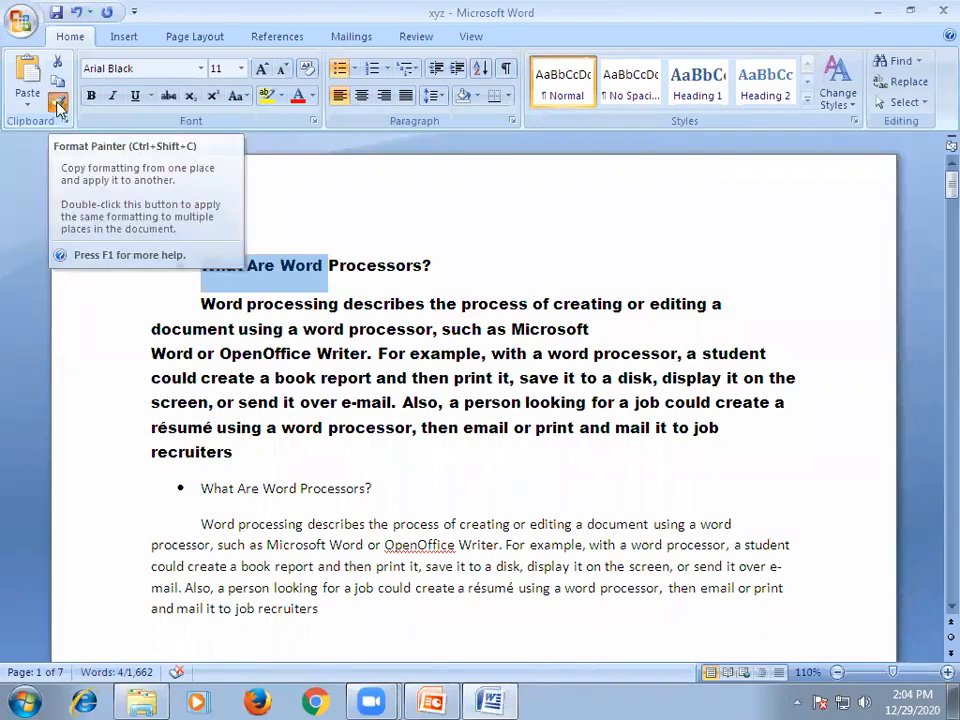
pyautogui.click(58, 106)
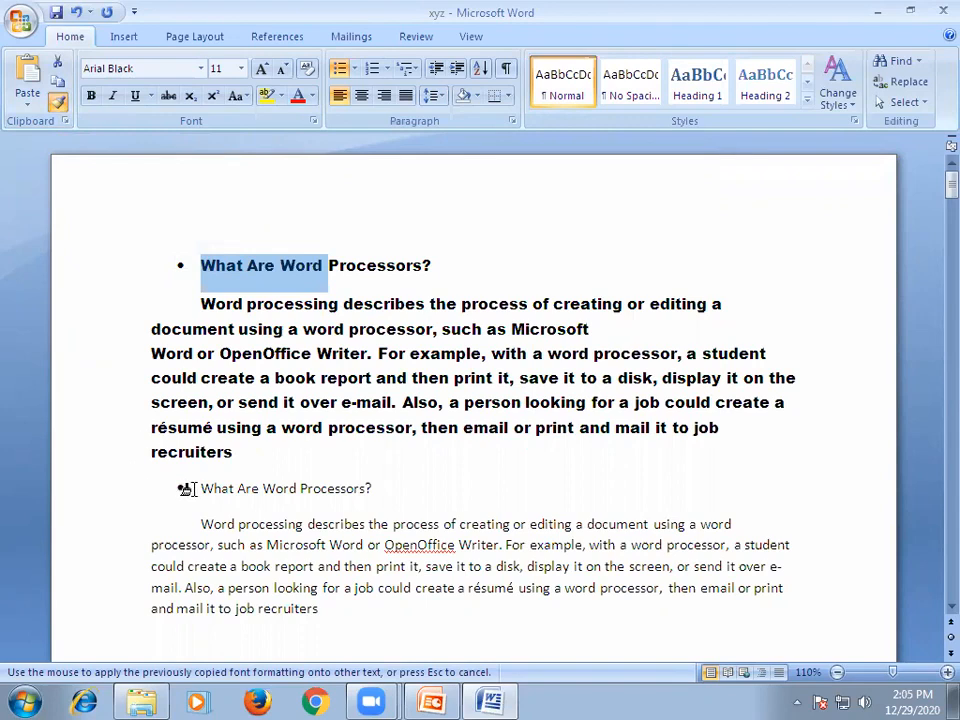
pyautogui.moveTo(190, 487)
pyautogui.mouseDown()
pyautogui.moveTo(227, 544)
pyautogui.moveTo(334, 649)
pyautogui.moveTo(360, 690)
pyautogui.moveTo(418, 401)
pyautogui.moveTo(587, 304)
pyautogui.moveTo(802, 307)
pyautogui.mouseUp()
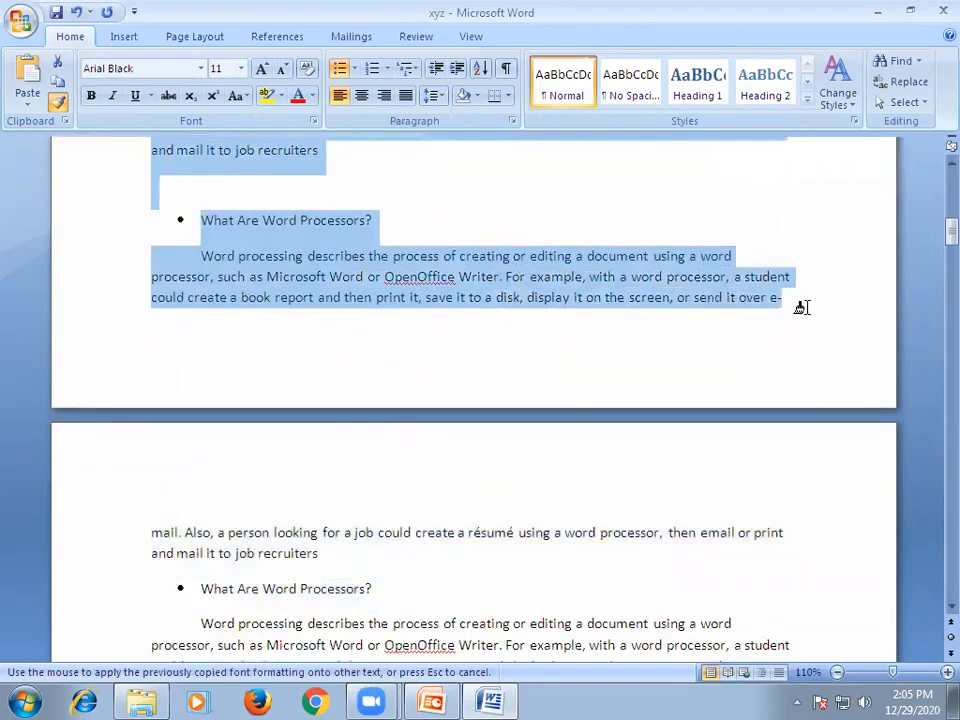
pyautogui.moveTo(802, 307); pyautogui.dragTo(803, 306)
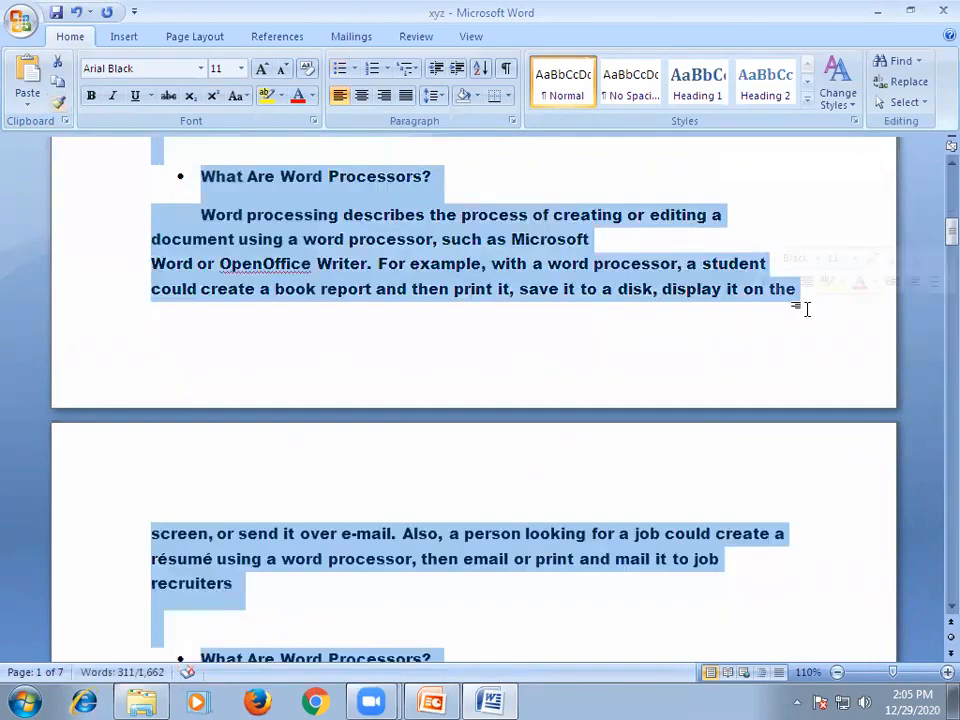
# Review the copied formatting from the first section through page 2, comparing it with the source text at the document's beginning
pyautogui.scroll(12, 539, 377)
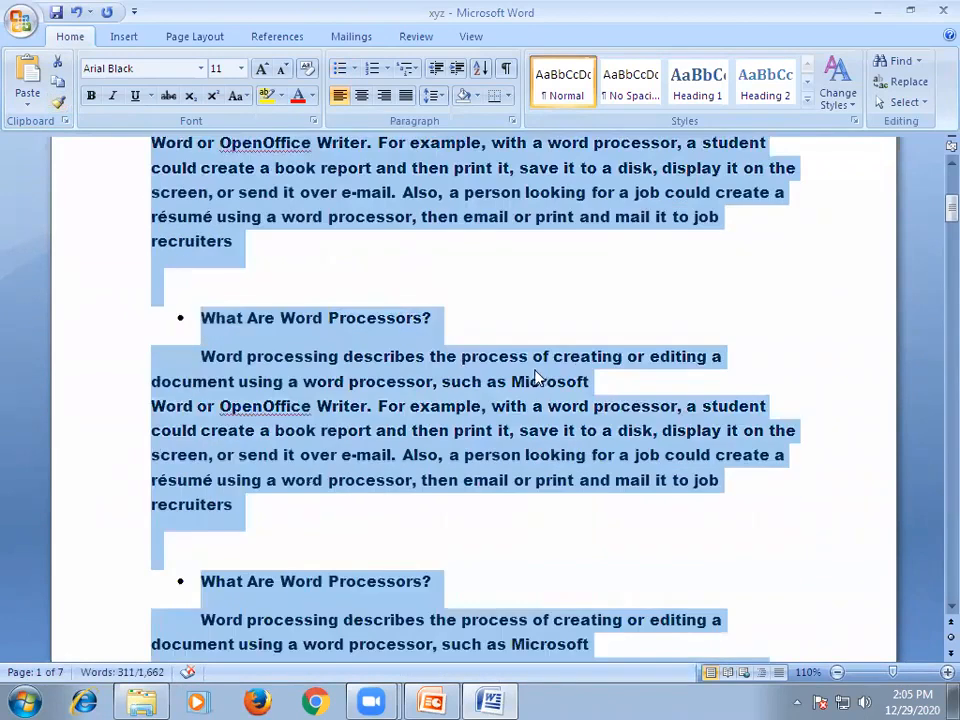
pyautogui.scroll(3, 537, 377)
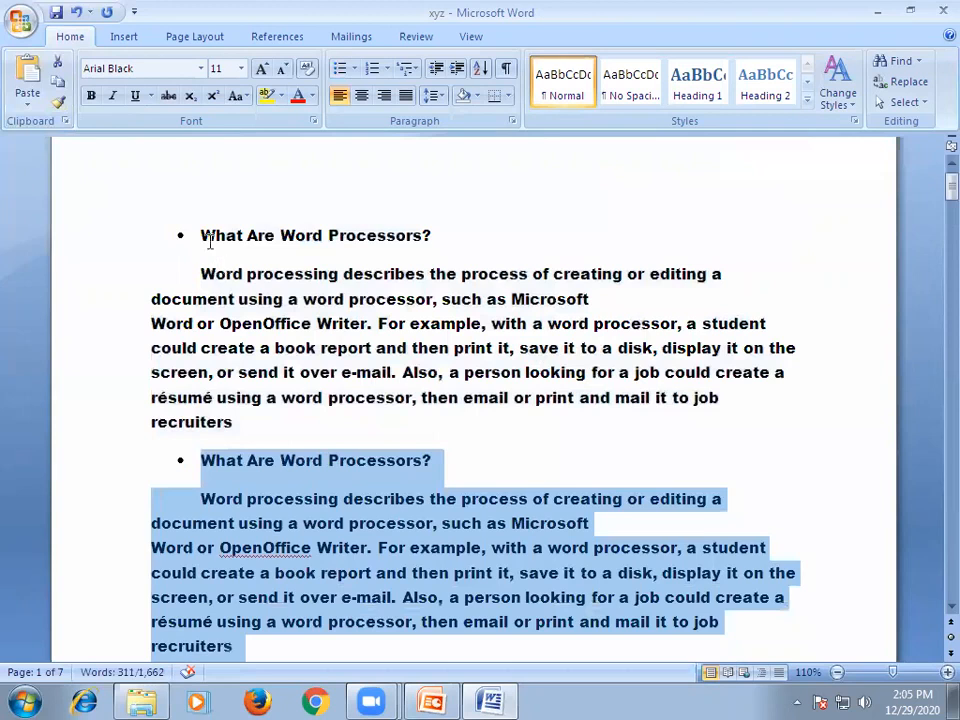
pyautogui.moveTo(206, 233); pyautogui.dragTo(347, 265)
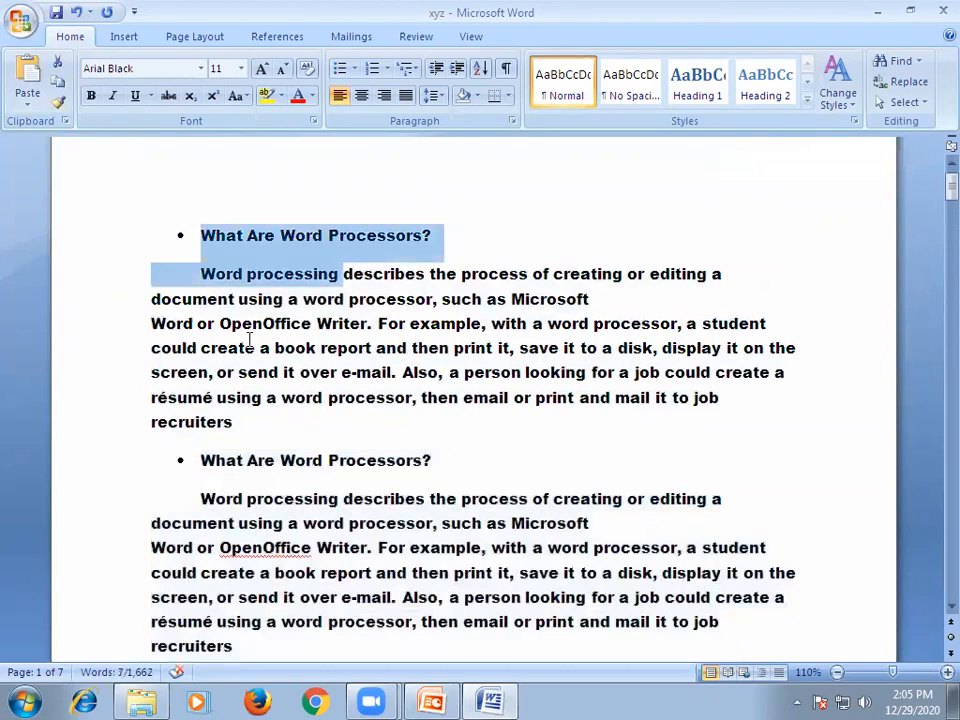
pyautogui.scroll(-3, 370, 500)
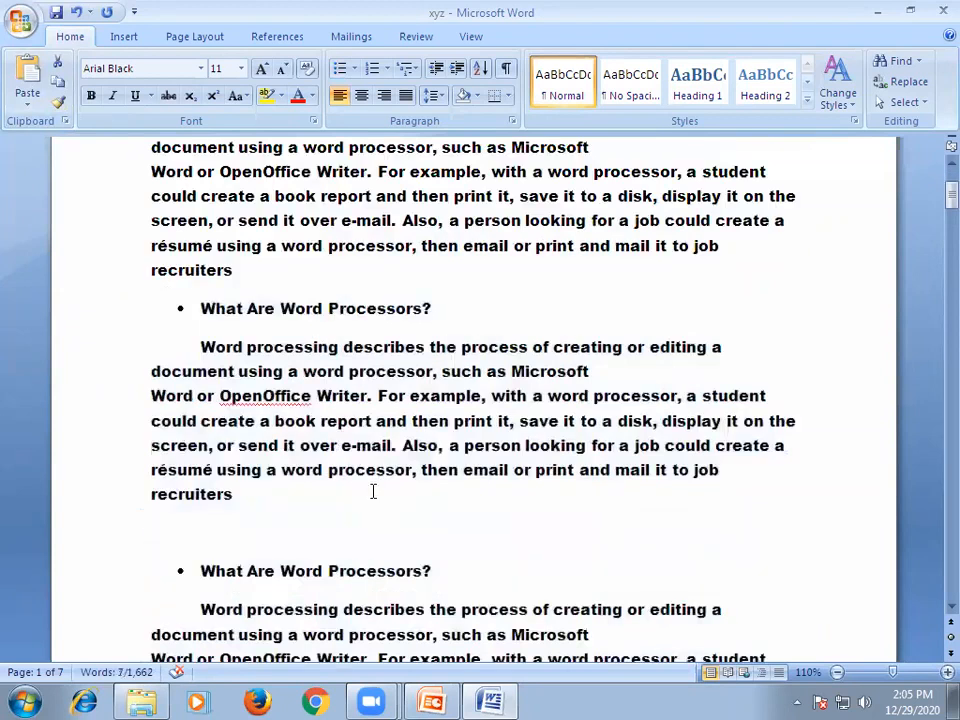
pyautogui.scroll(-9, 381, 465)
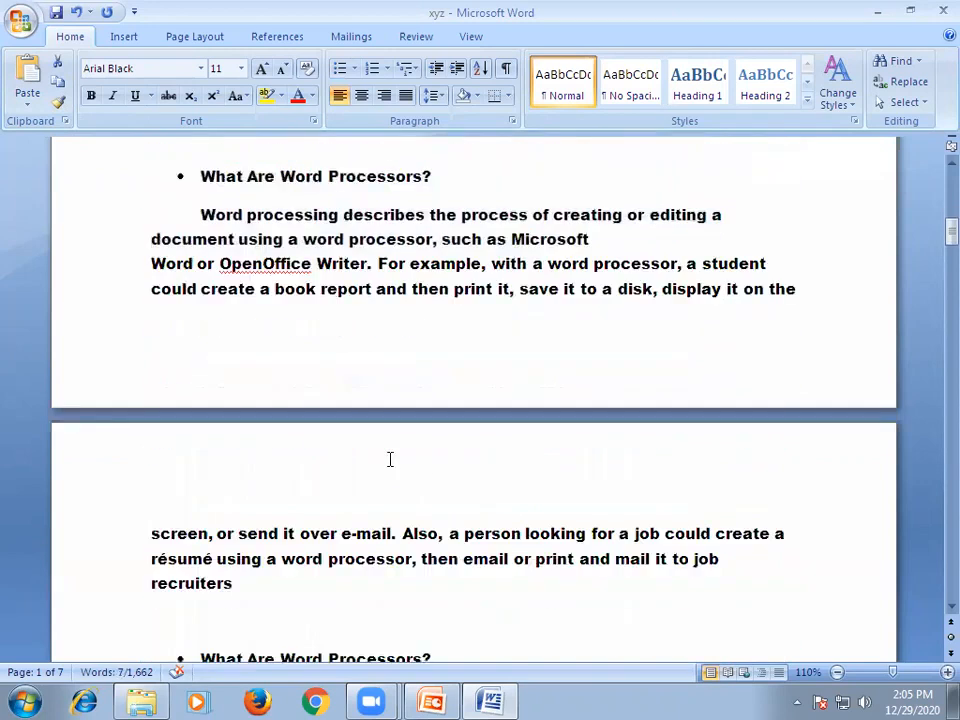
pyautogui.scroll(-2, 560, 430)
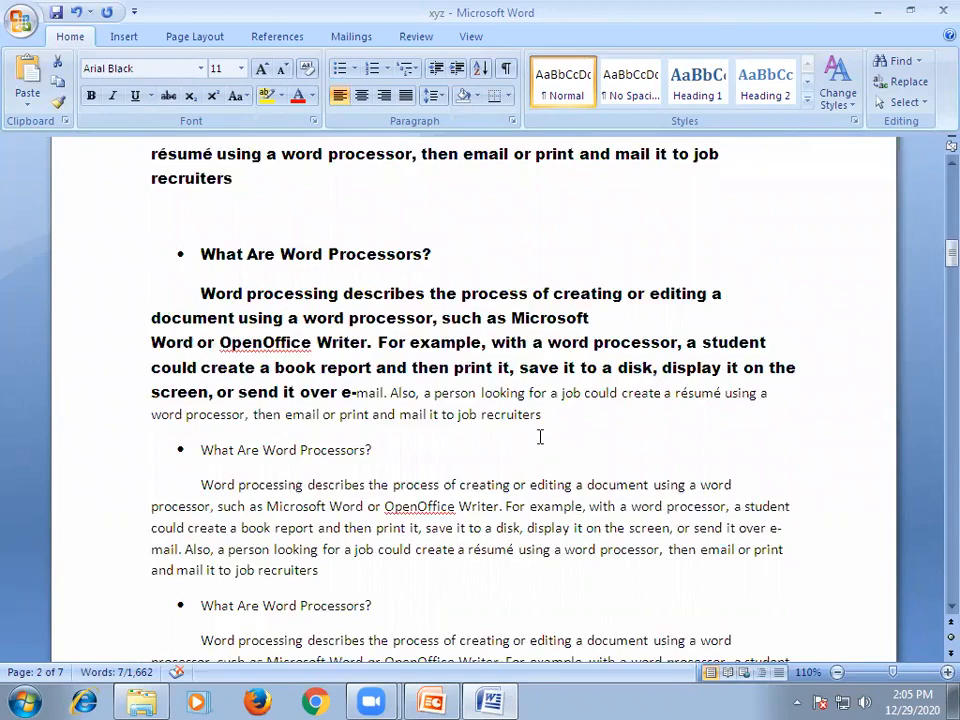
pyautogui.scroll(6, 540, 437)
pyautogui.scroll(5, 540, 437)
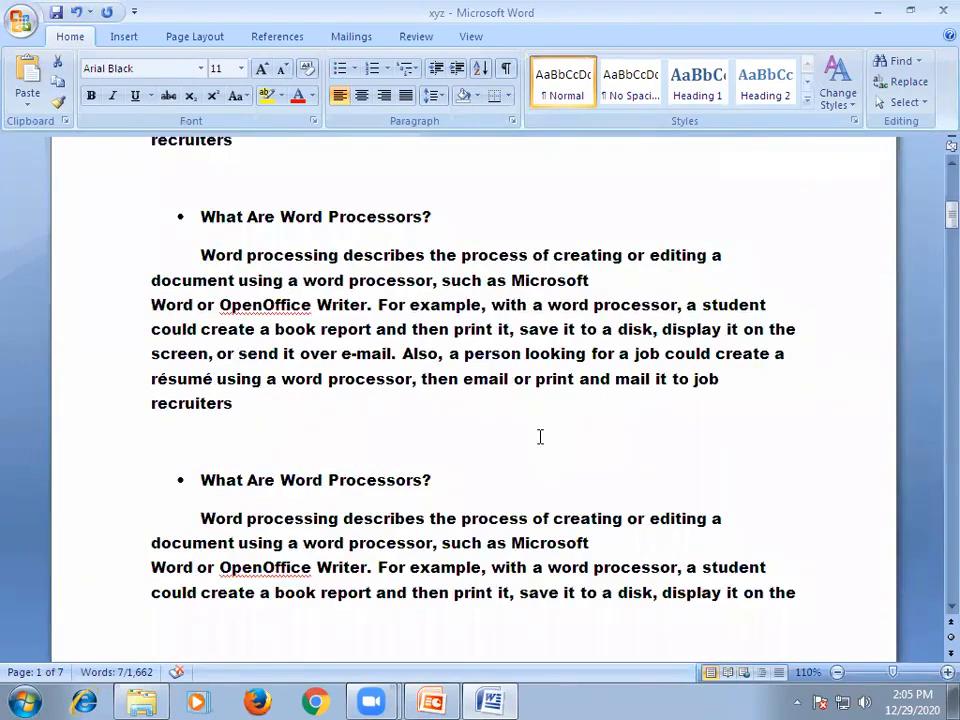
pyautogui.scroll(2, 540, 437)
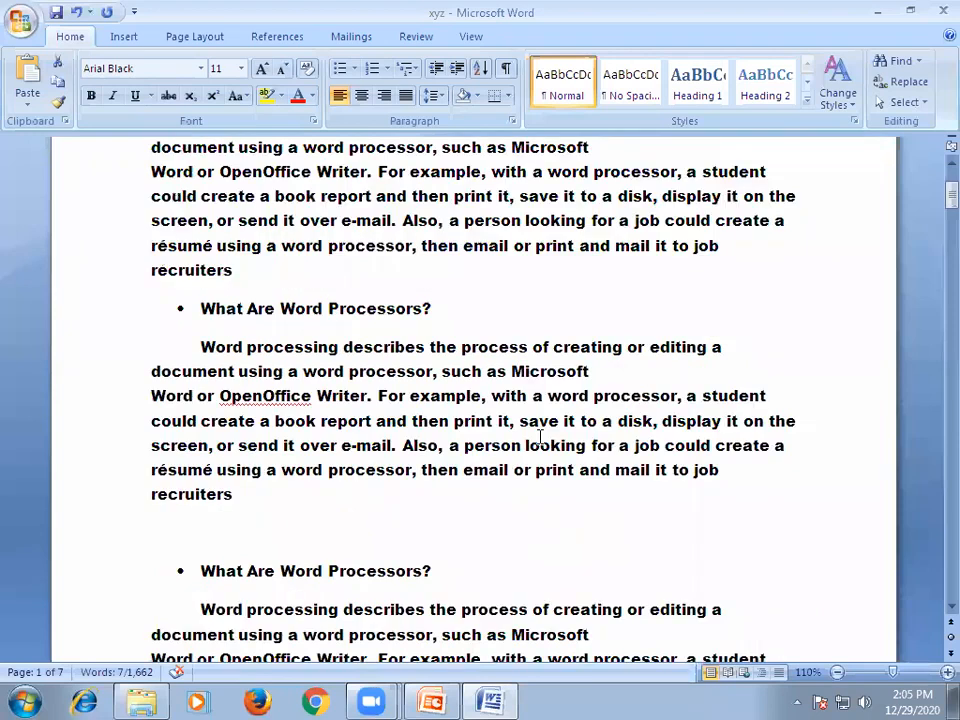
pyautogui.scroll(4, 540, 437)
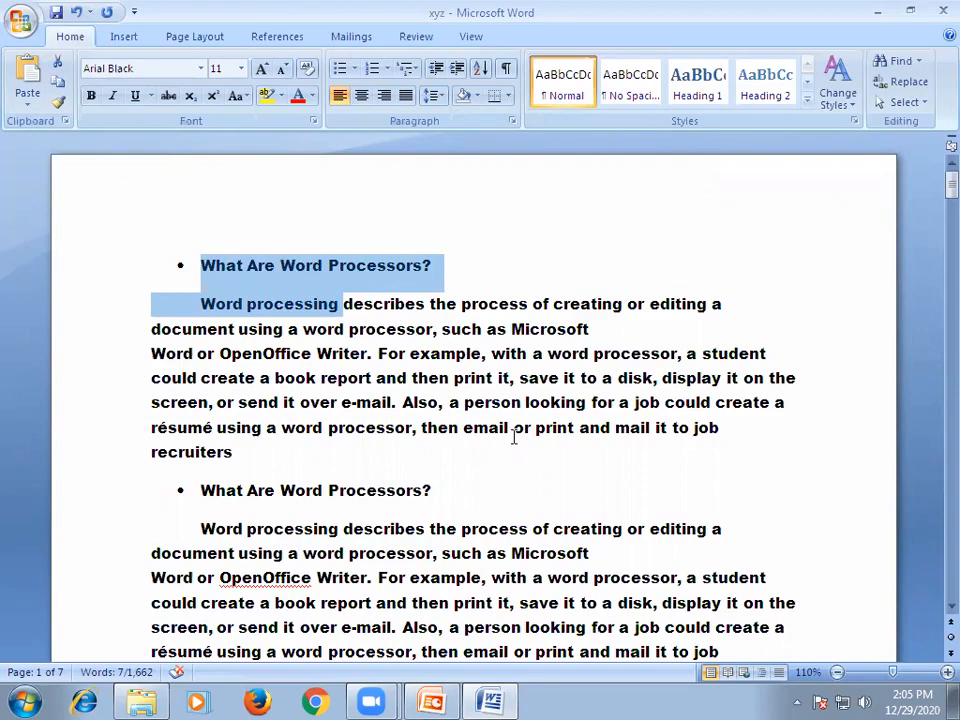
# Zoom the document out to 10% and back in to 30% to view several pages together
pyautogui.scroll(-3, 513, 435)
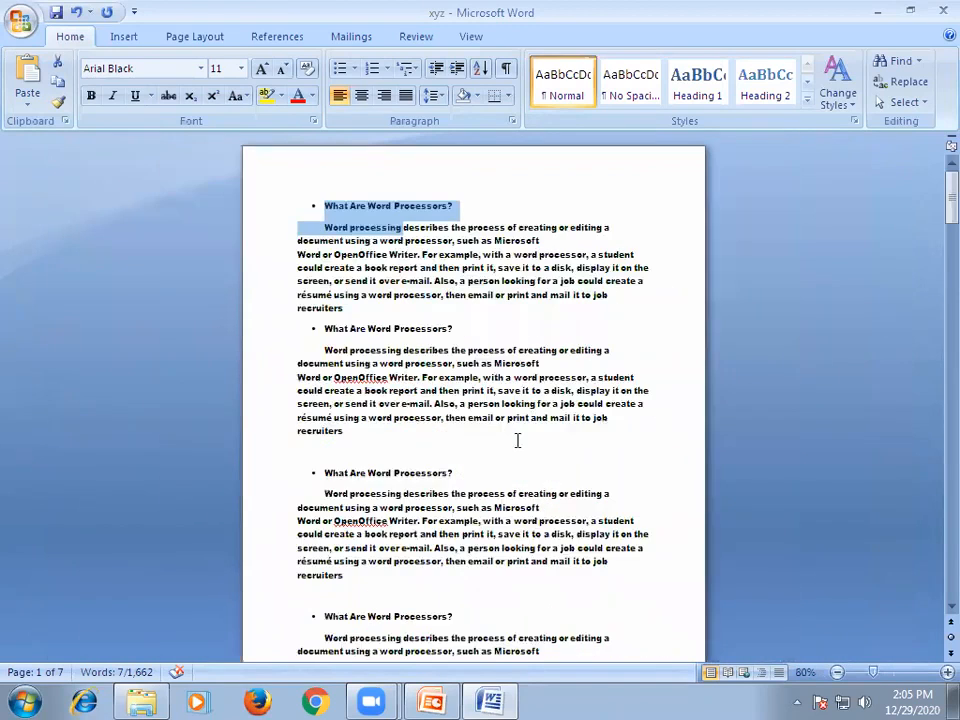
pyautogui.scroll(-5, 517, 440)
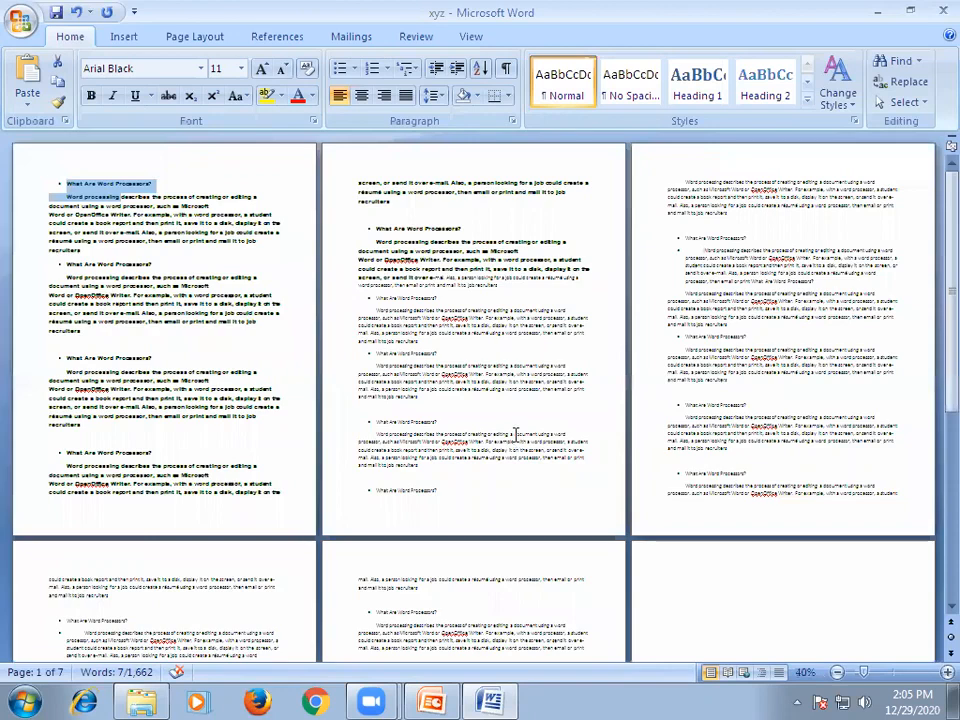
pyautogui.scroll(-2, 517, 440)
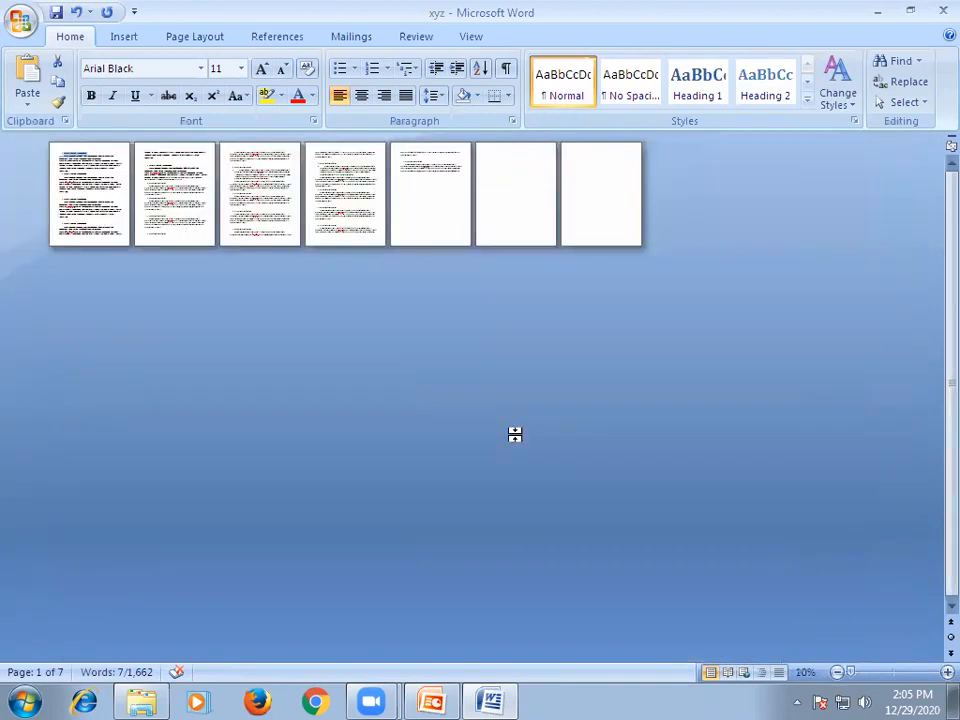
pyautogui.scroll(2, 515, 436)
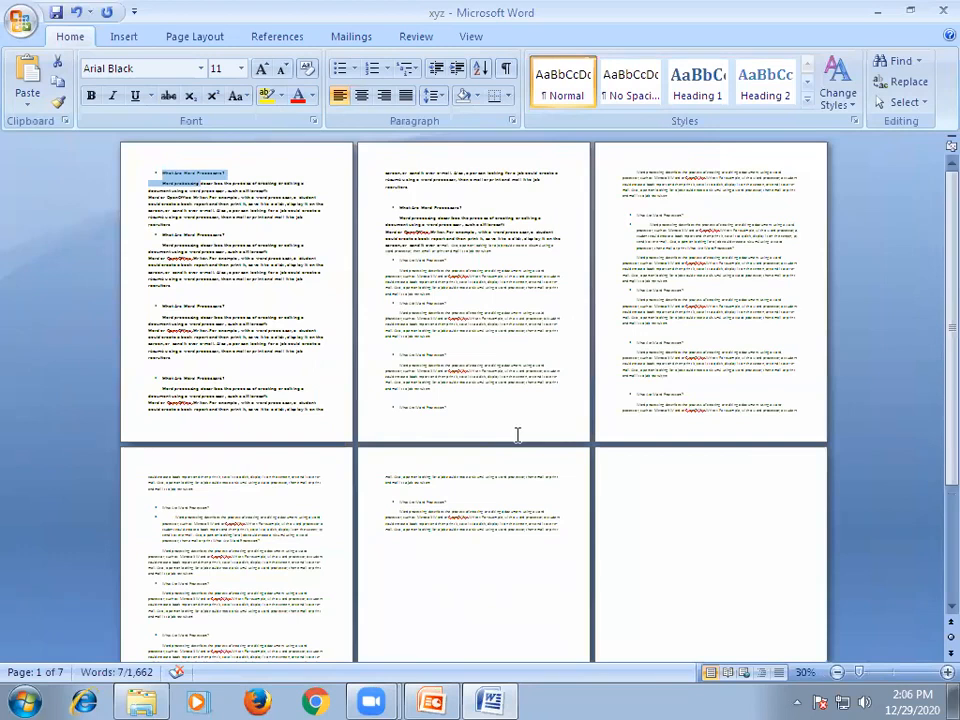
# Enlarge all the text from the first heading through the last full paragraph on page 2 to font size 24
pyautogui.scroll(1, 517, 434)
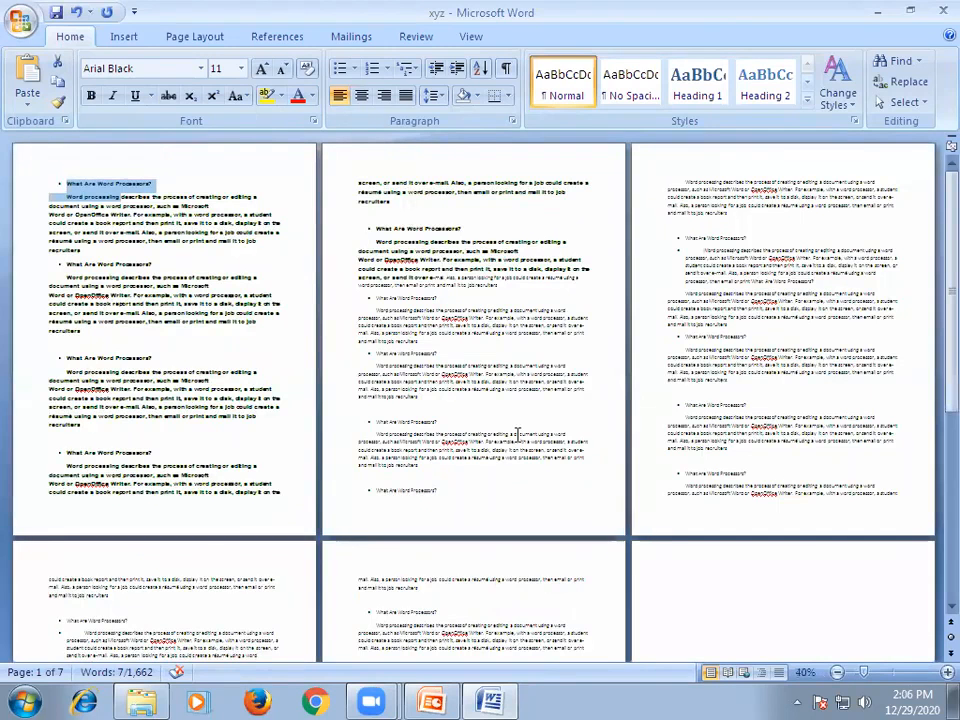
pyautogui.scroll(1, 517, 434)
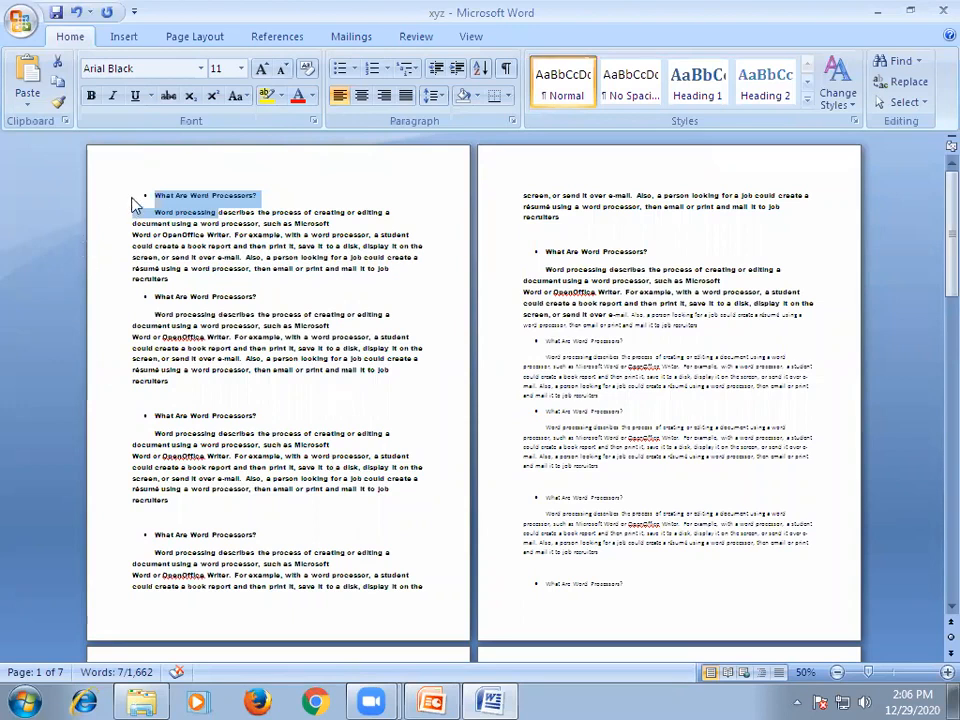
pyautogui.moveTo(146, 194); pyautogui.dragTo(756, 553)
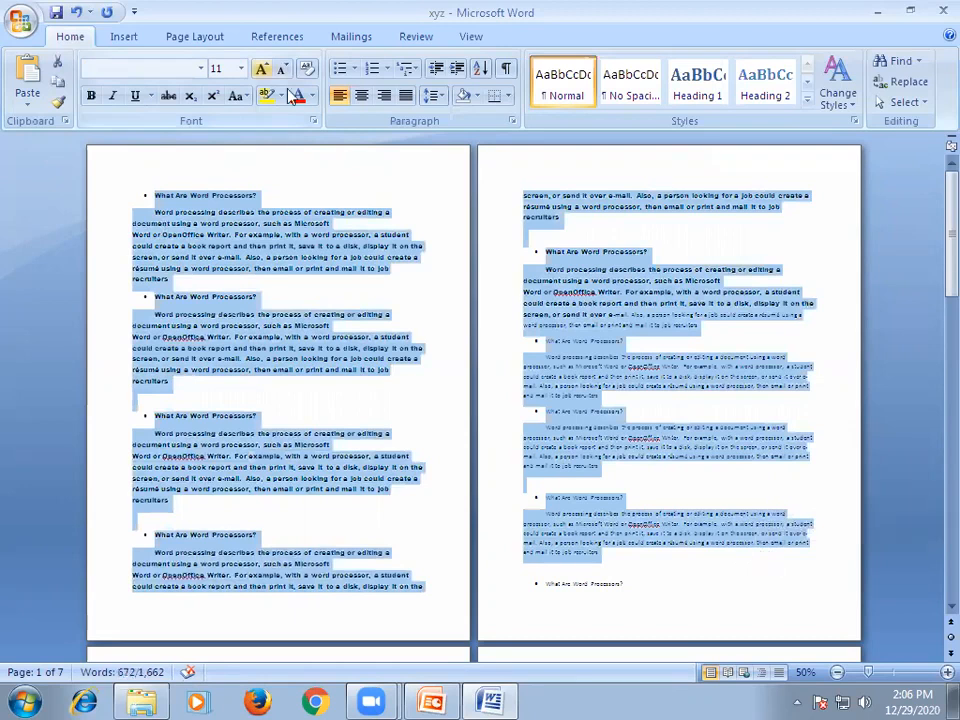
pyautogui.hotkey('ctrl', 'shift', '.')
pyautogui.hotkey('ctrl', 'shift', '.')
pyautogui.hotkey('ctrl', 'shift', '.')
pyautogui.hotkey('ctrl', 'shift', '.')
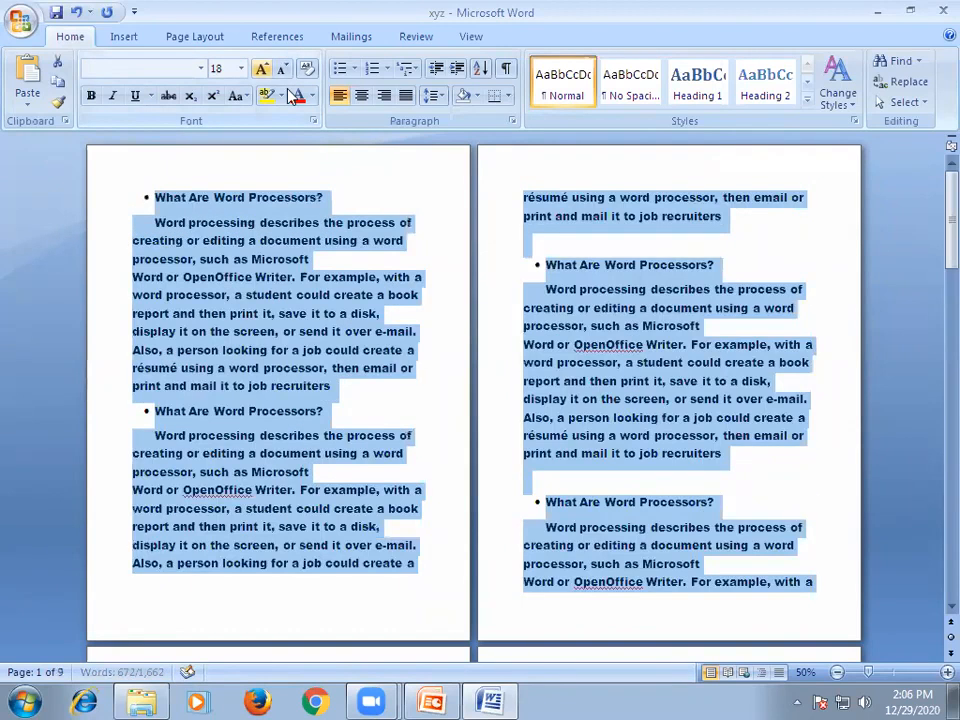
pyautogui.hotkey('ctrl', 'shift', '.')
pyautogui.hotkey('ctrl', 'shift', '.')
pyautogui.hotkey('ctrl', 'shift', '.')
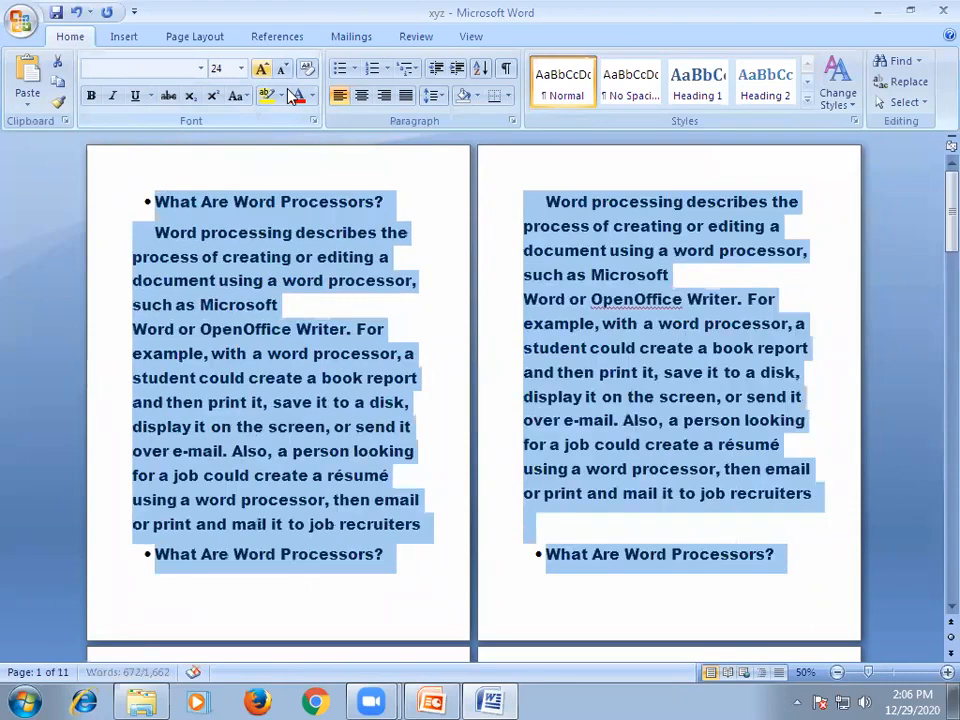
pyautogui.click(413, 427)
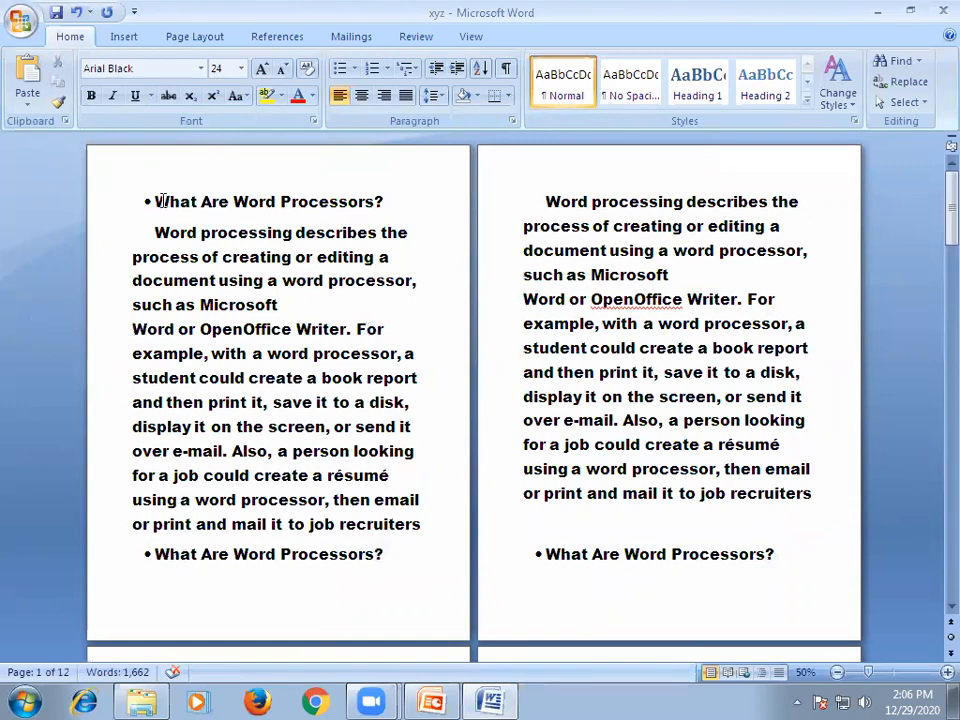
# Change the font of all the text on page 2, from its first paragraph through the heading below it, to AngsanaUPC
pyautogui.moveTo(155, 200); pyautogui.dragTo(771, 539)
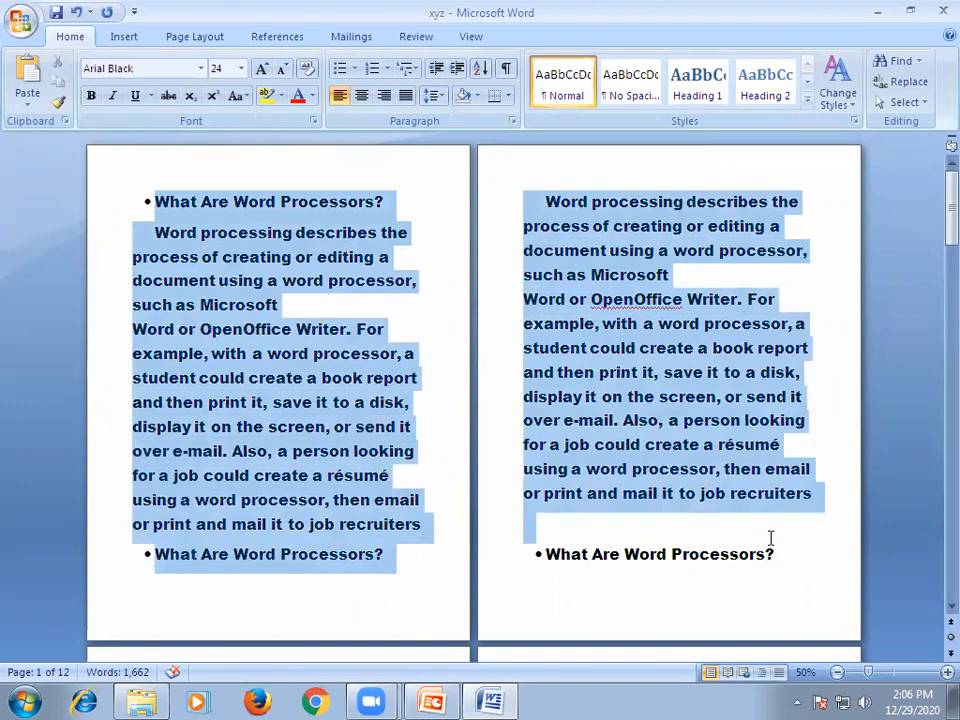
pyautogui.click(156, 198)
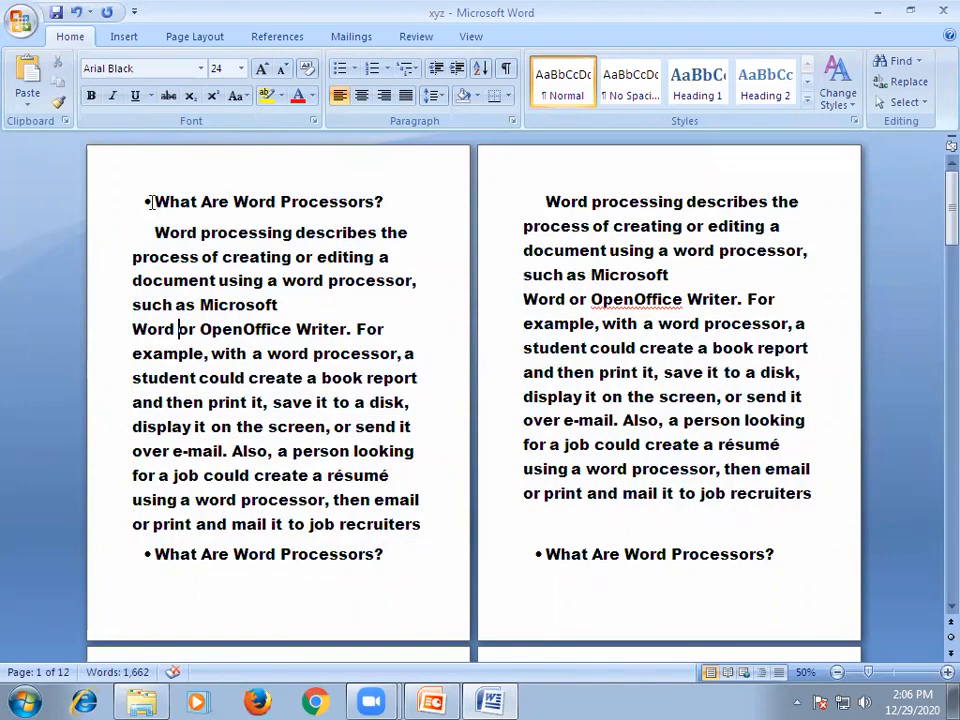
pyautogui.click(549, 199)
pyautogui.keyDown('shift'); pyautogui.click(776, 548); pyautogui.keyUp('shift')
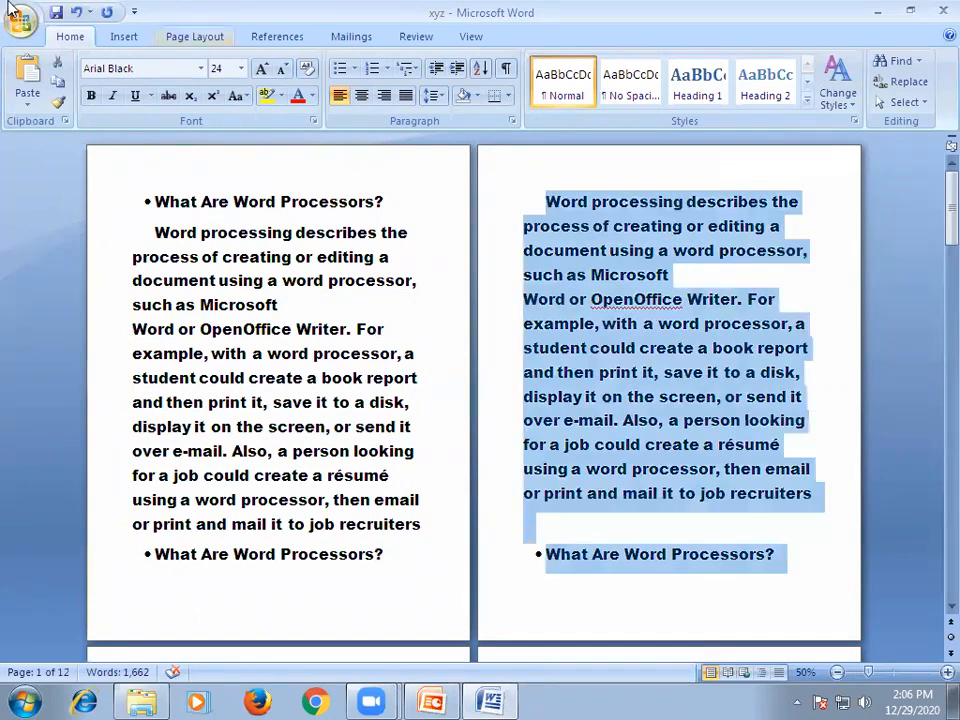
pyautogui.click(201, 69)
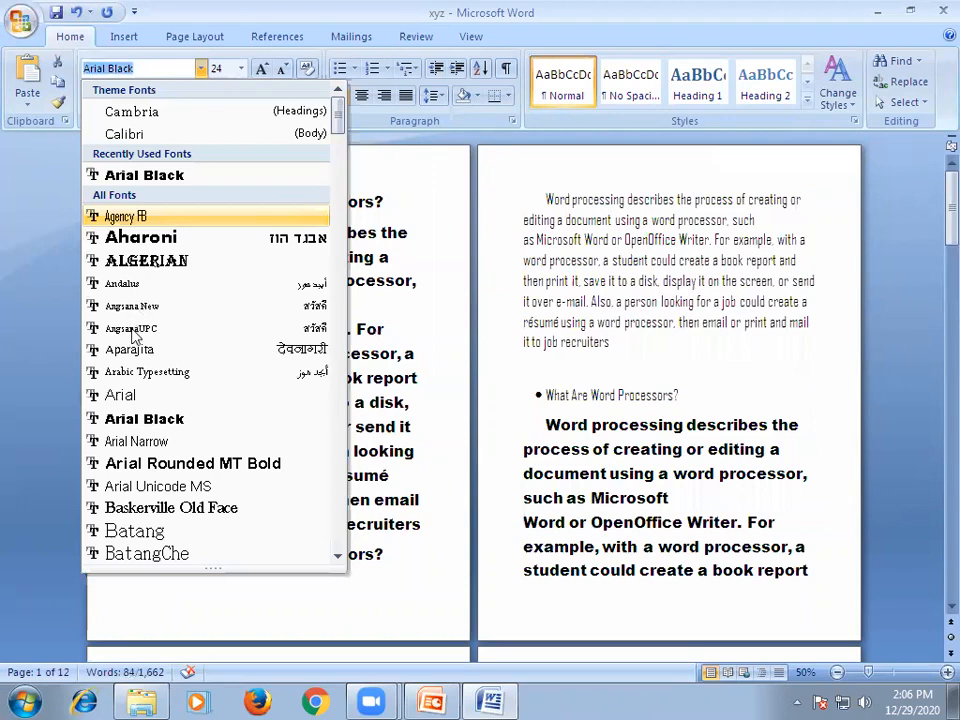
pyautogui.click(132, 330)
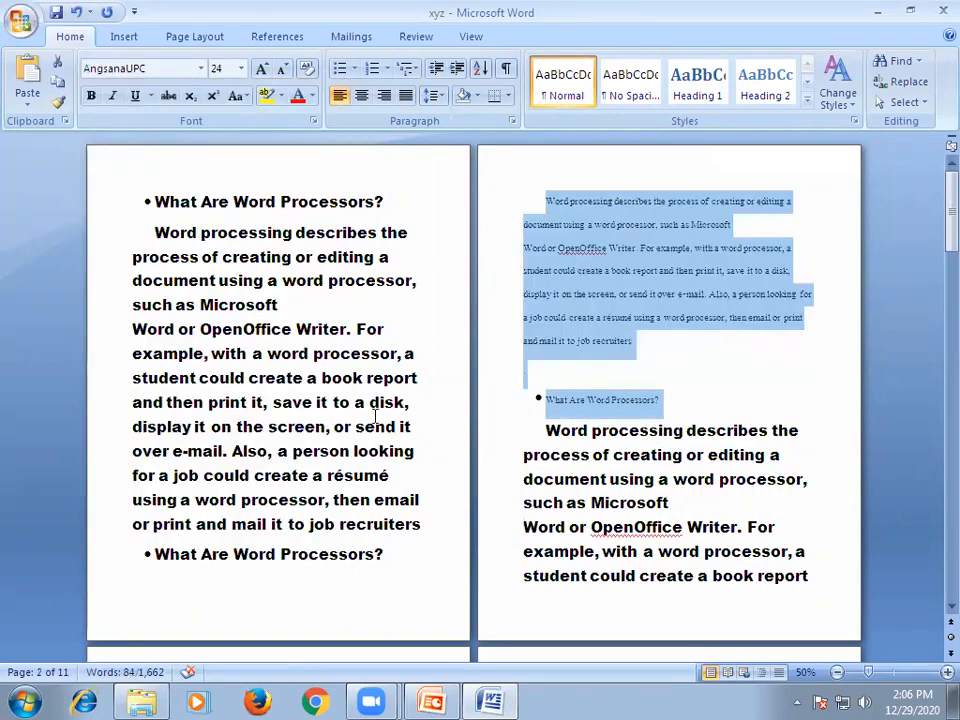
# Copy the formatting of the first paragraph's opening words on page 1 with Format Painter to the AngsanaUPC text on page 2
pyautogui.click(196, 256)
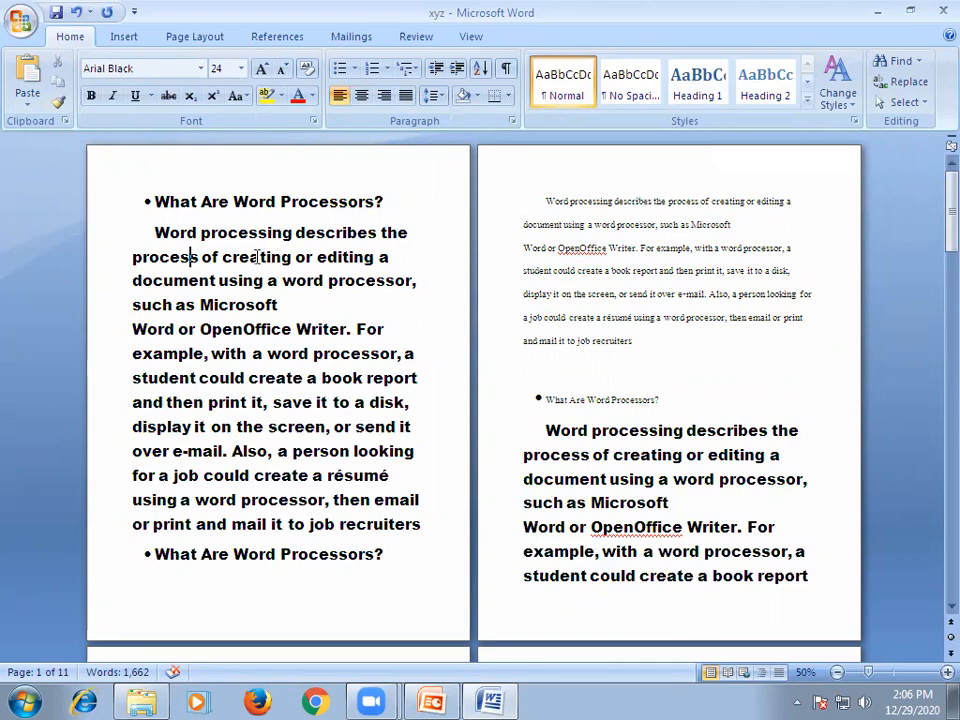
pyautogui.moveTo(142, 231); pyautogui.dragTo(326, 233)
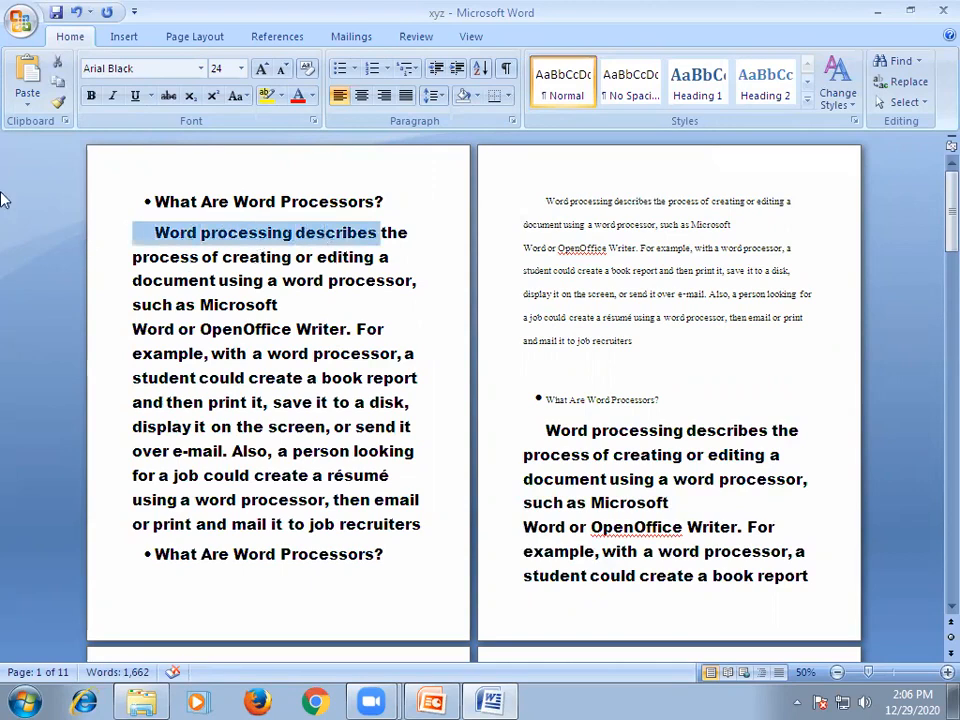
pyautogui.click(59, 104)
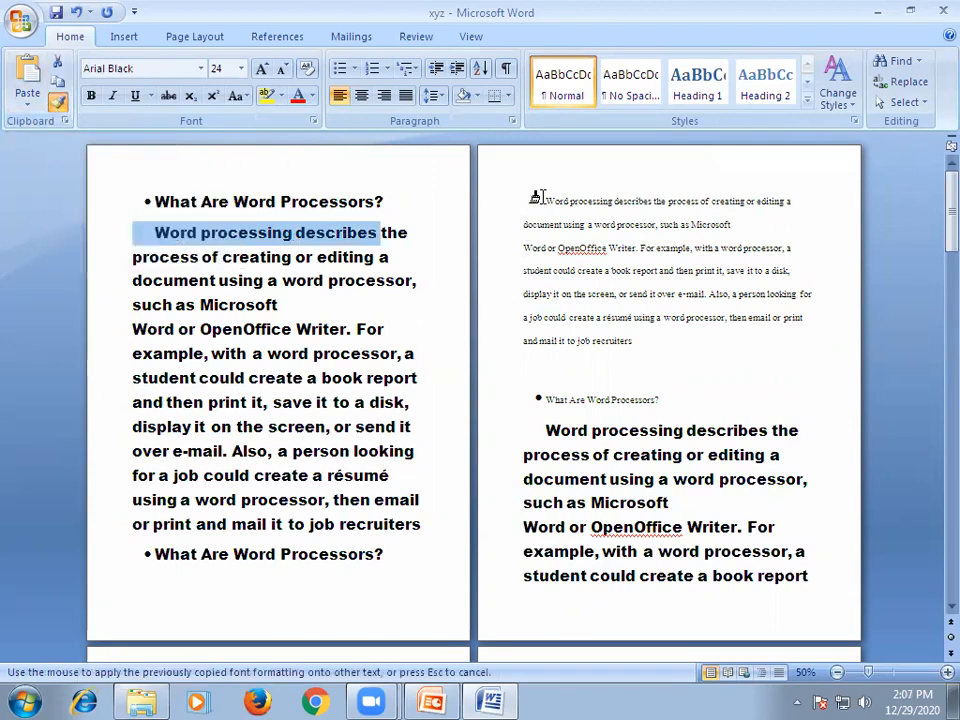
pyautogui.moveTo(542, 197)
pyautogui.mouseDown()
pyautogui.moveTo(615, 268)
pyautogui.moveTo(697, 390)
pyautogui.mouseUp()
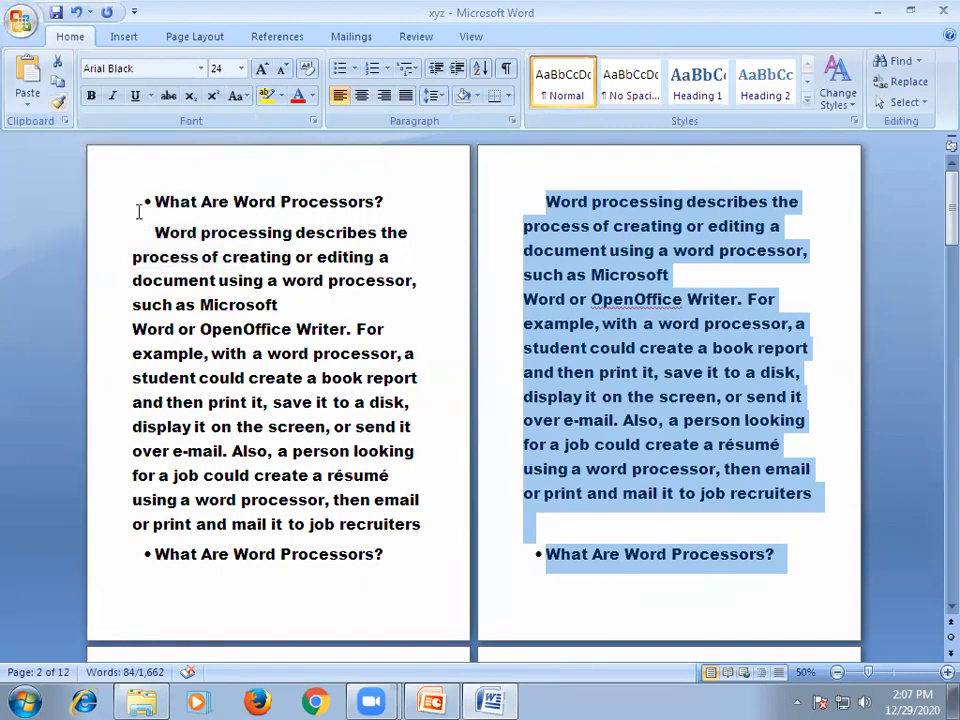
# Enlarge all the text on page 1, from the first heading through the second heading, to font size 90
pyautogui.moveTo(141, 202); pyautogui.dragTo(400, 557)
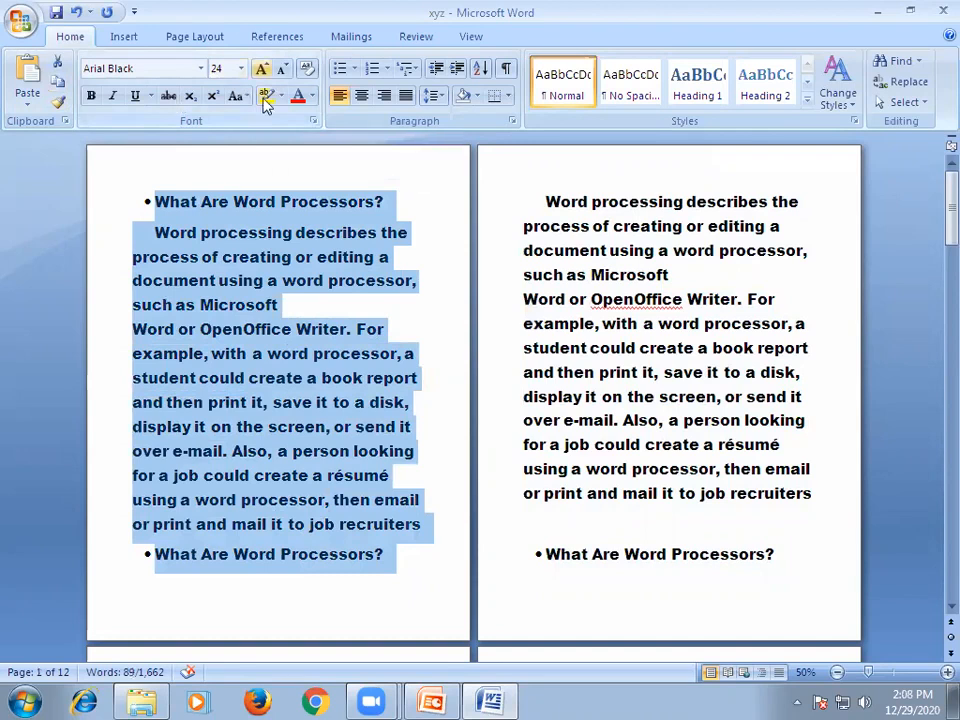
pyautogui.hotkey('ctrl', 'shift', '.')
pyautogui.hotkey('ctrl', 'shift', '.')
pyautogui.hotkey('ctrl', 'shift', '.')
pyautogui.hotkey('ctrl', 'shift', '.')
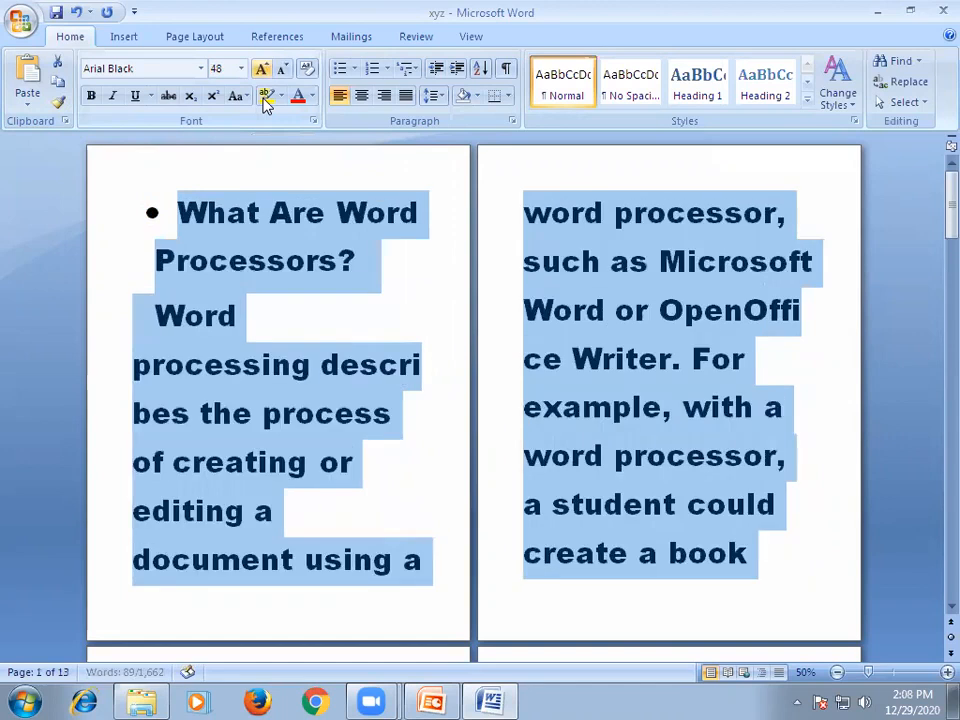
pyautogui.hotkey('ctrl', 'shift', '.')
pyautogui.hotkey('ctrl', 'shift', '.')
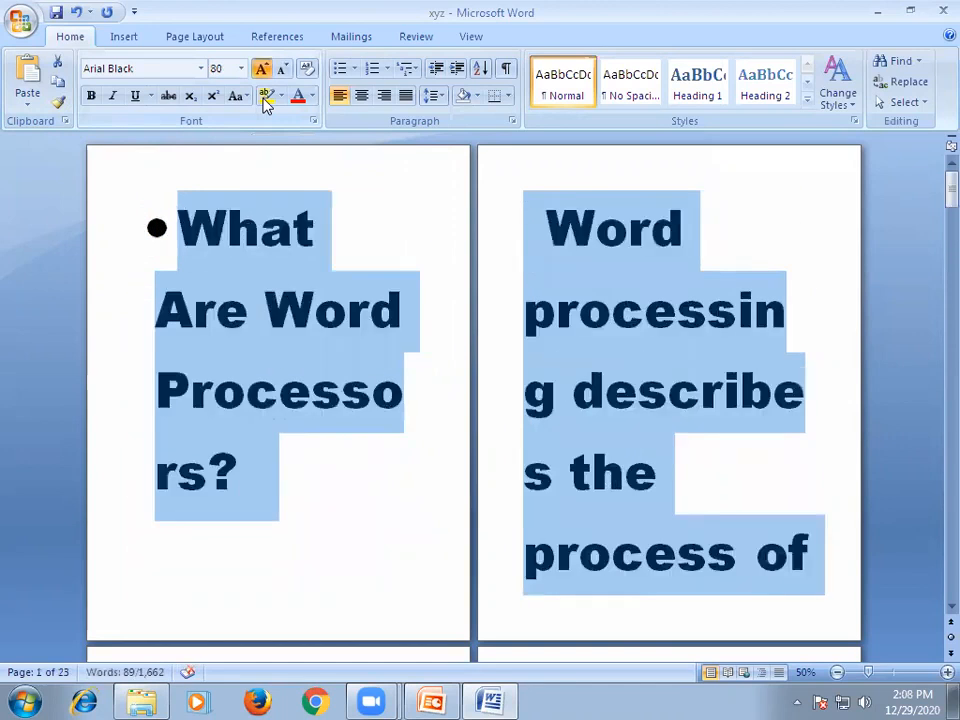
pyautogui.hotkey('ctrl', 'shift', '.')
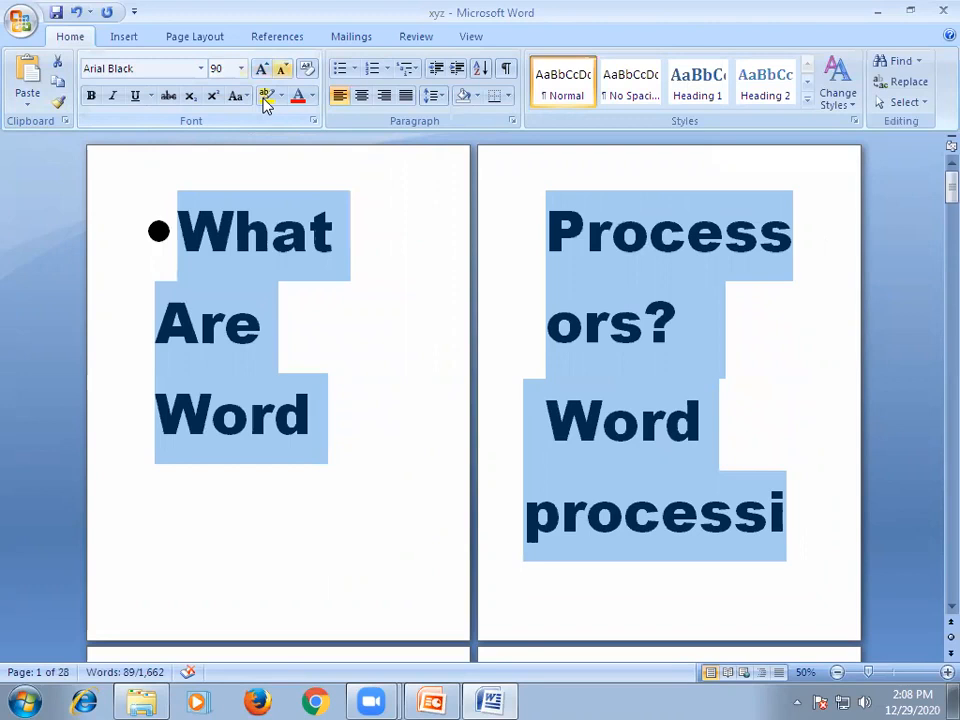
# Shrink the enlarged text from the first heading through the second heading to font size 20, and grow it back to 22
pyautogui.click(282, 68)
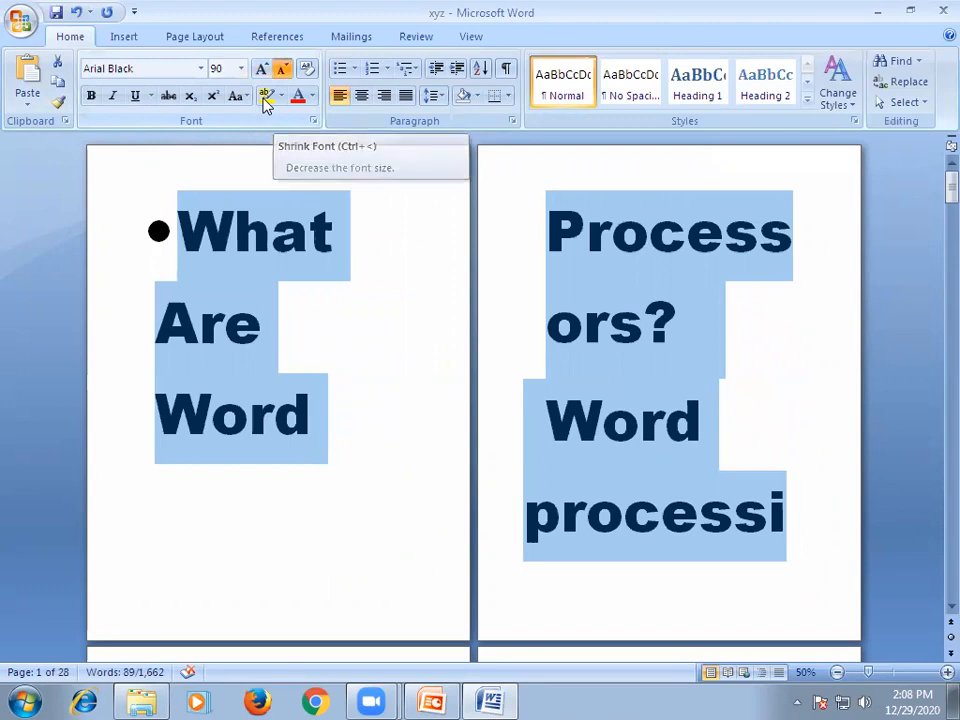
pyautogui.hotkey('ctrl', 'shift', ',')
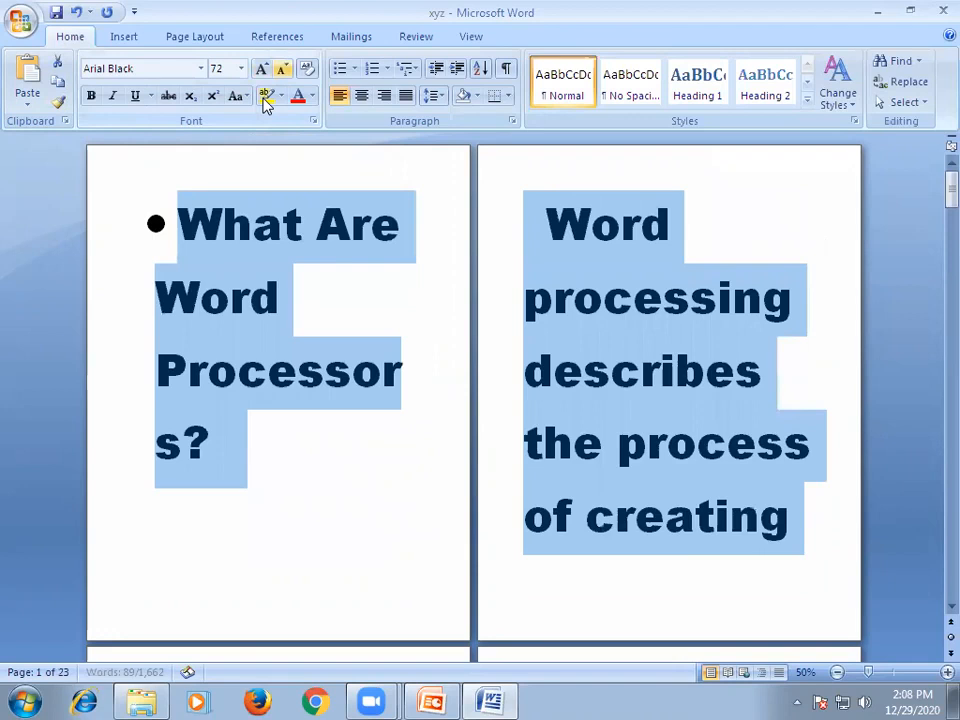
pyautogui.hotkey('ctrl', 'shift', ',')
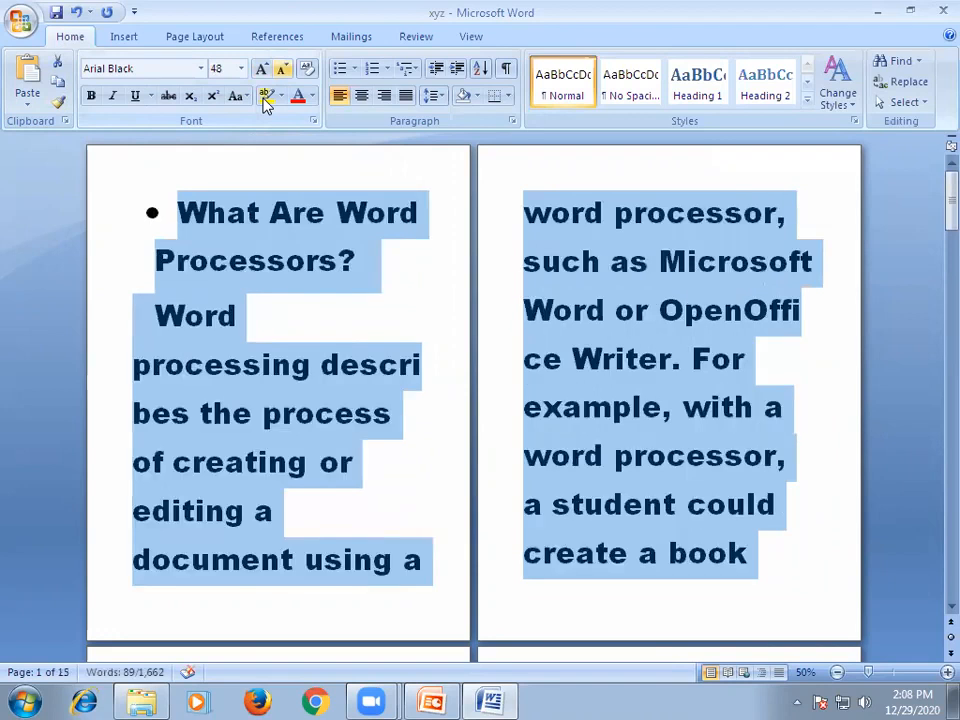
pyautogui.hotkey('ctrl', 'shift', ',')
pyautogui.hotkey('ctrl', 'shift', ',')
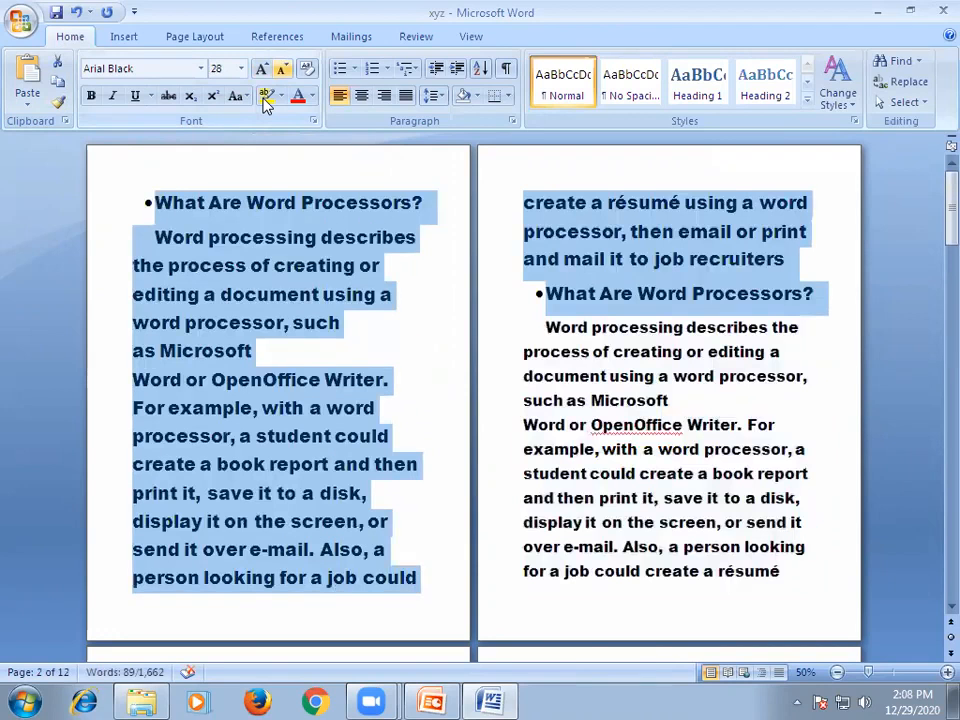
pyautogui.hotkey('ctrl', 'shift', ',')
pyautogui.hotkey('ctrl', 'shift', ',')
pyautogui.hotkey('ctrl', 'shift', ',')
pyautogui.hotkey('ctrl', 'shift', ',')
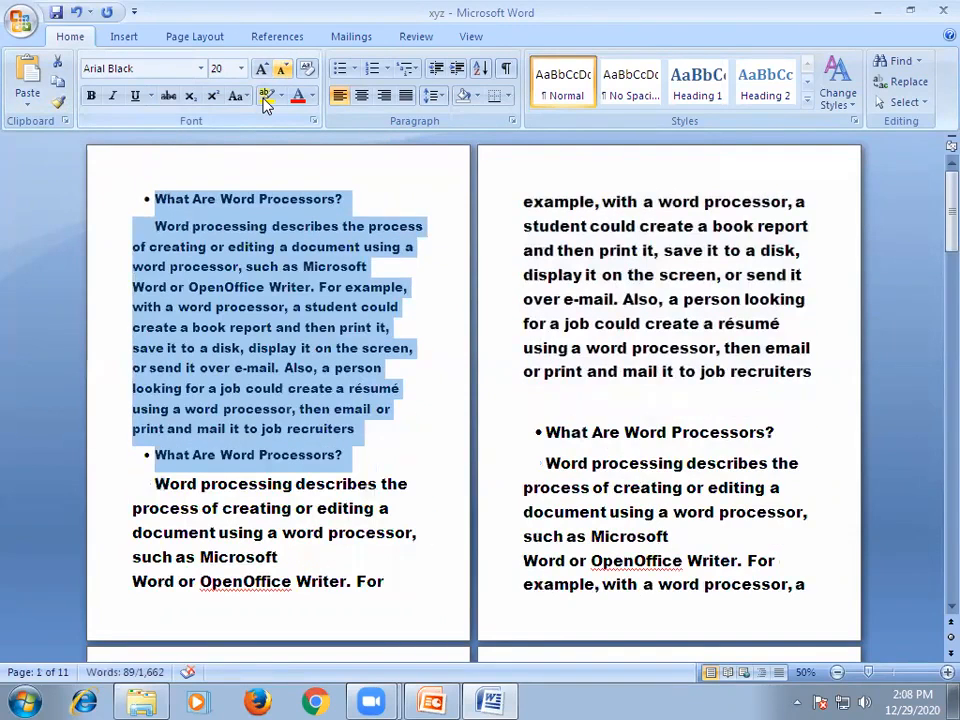
pyautogui.hotkey('ctrl', 'shift', '.')
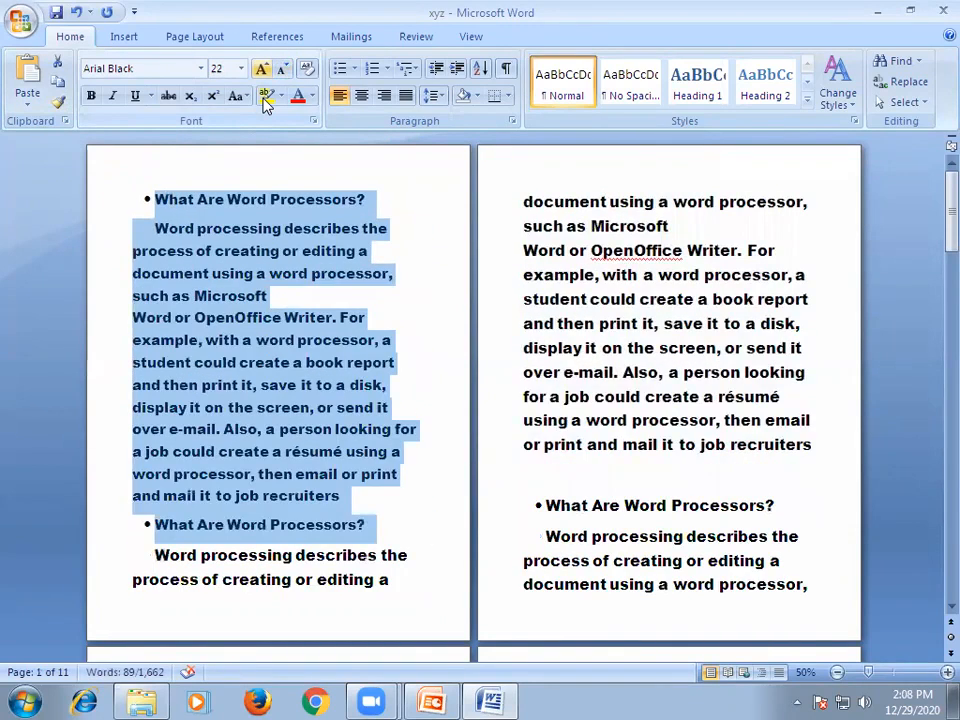
pyautogui.click(304, 251)
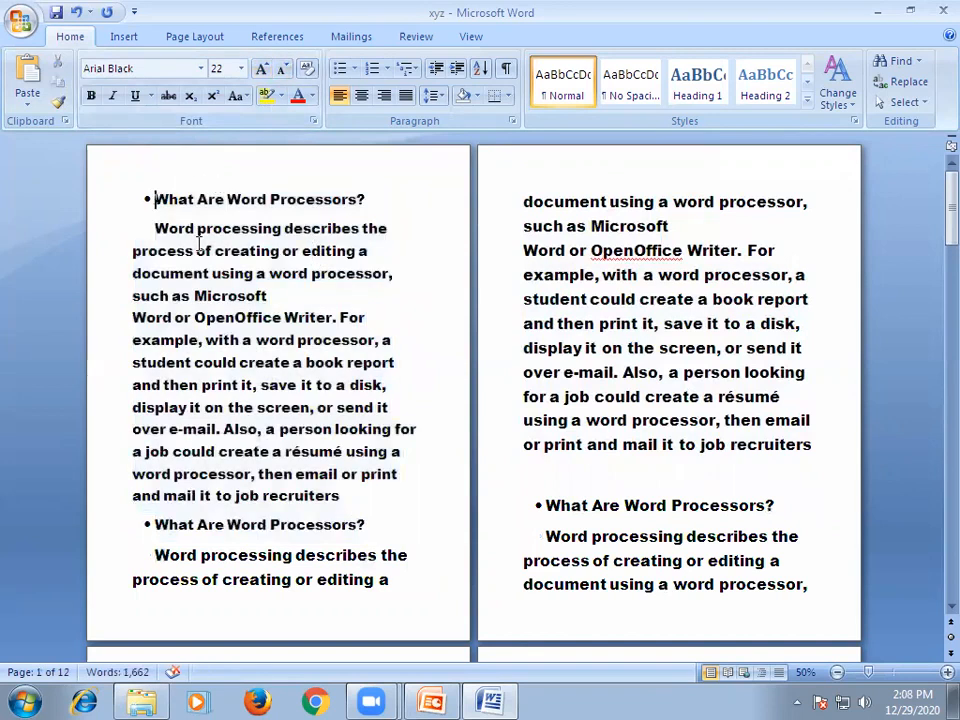
# Highlight the text in red from the first heading through "then email" in the paragraph below it
pyautogui.moveTo(155, 199); pyautogui.dragTo(311, 475)
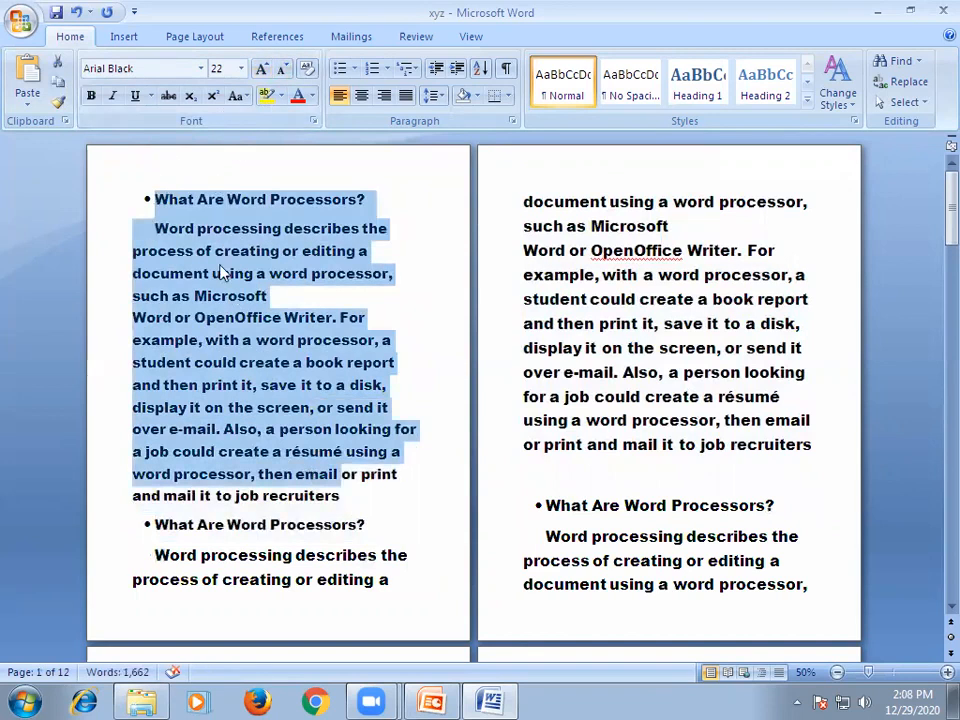
pyautogui.click(281, 97)
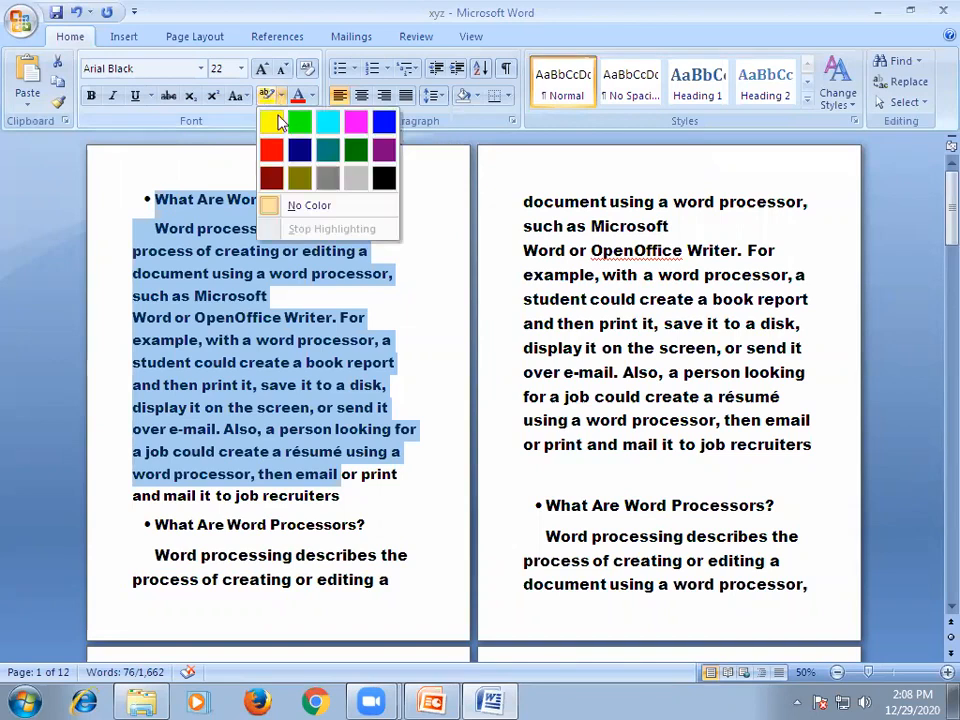
pyautogui.click(273, 153)
pyautogui.click(378, 273)
pyautogui.click(408, 288)
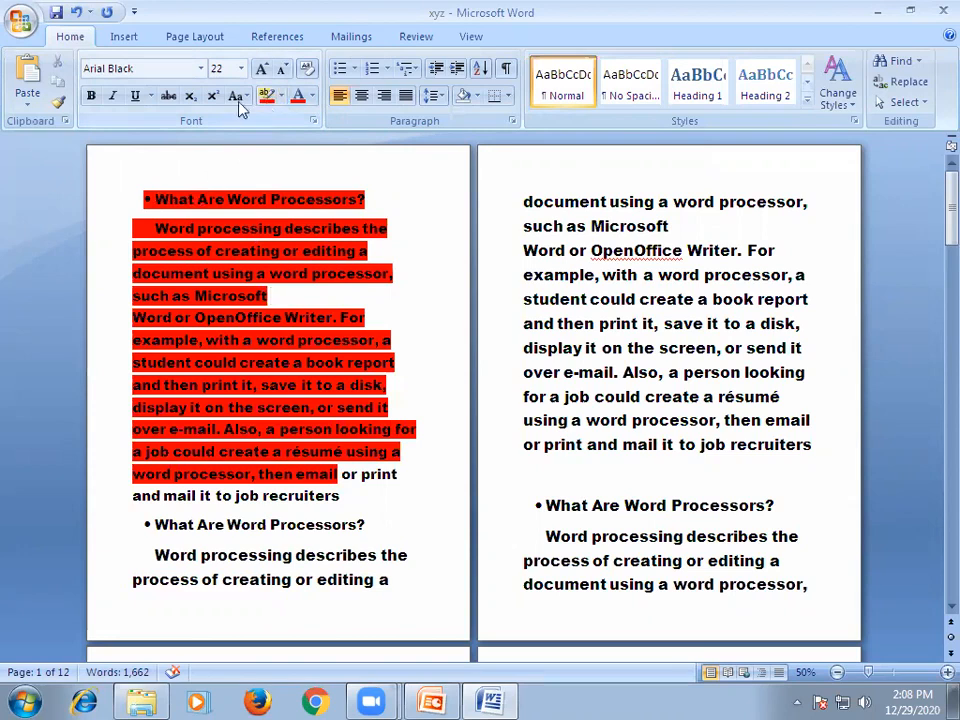
# Undo the red highlight and the last font size increase, and redo the font size increase
pyautogui.click(77, 15)
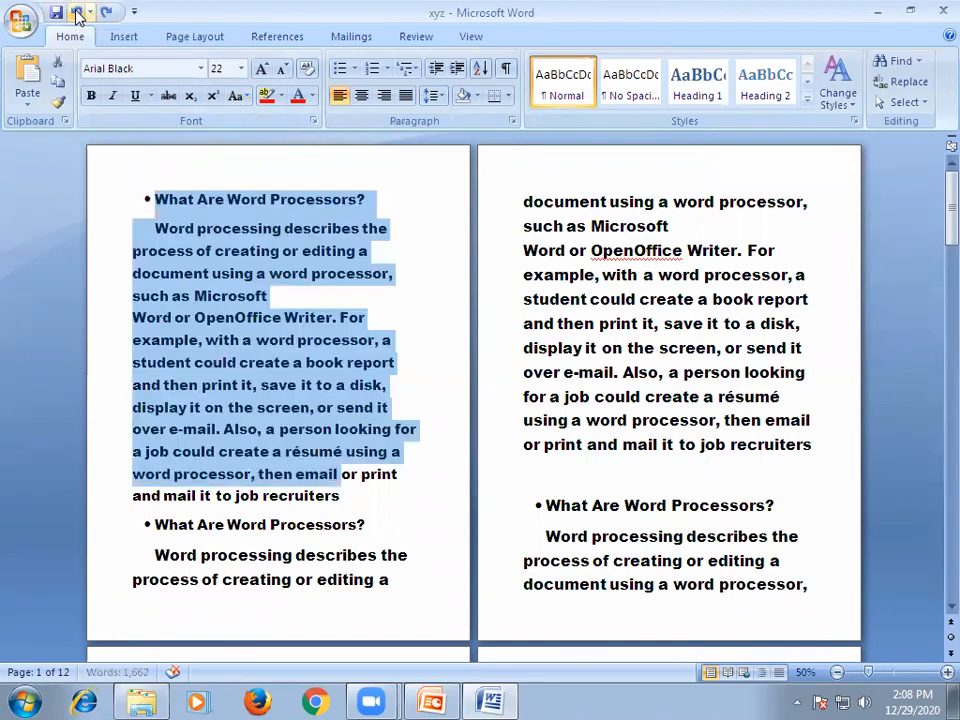
pyautogui.click(77, 15)
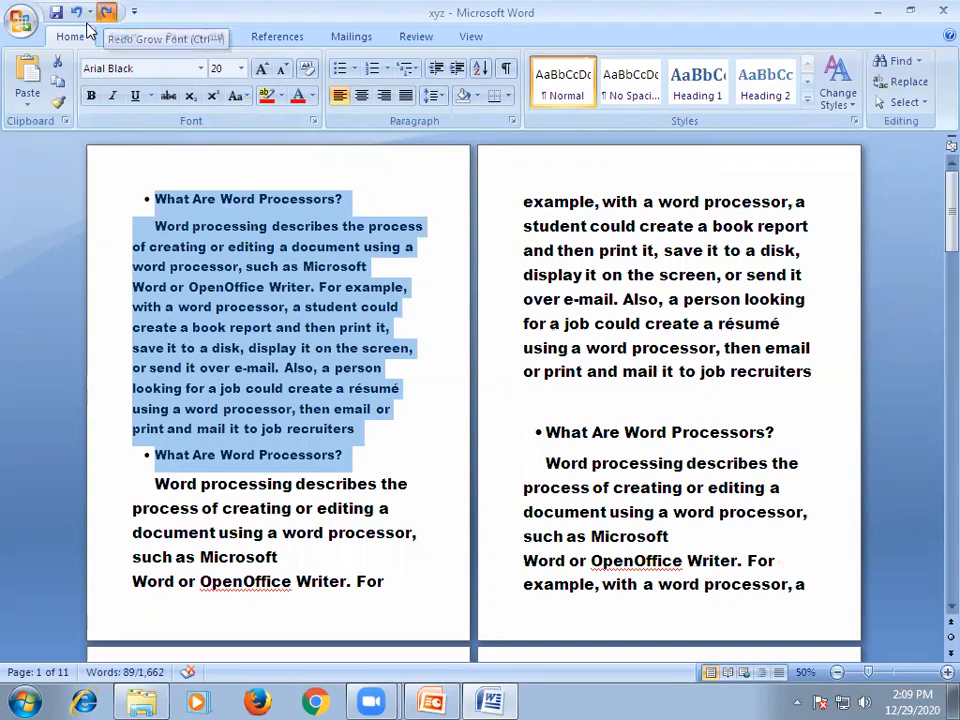
pyautogui.hotkey('ctrl', 'y')
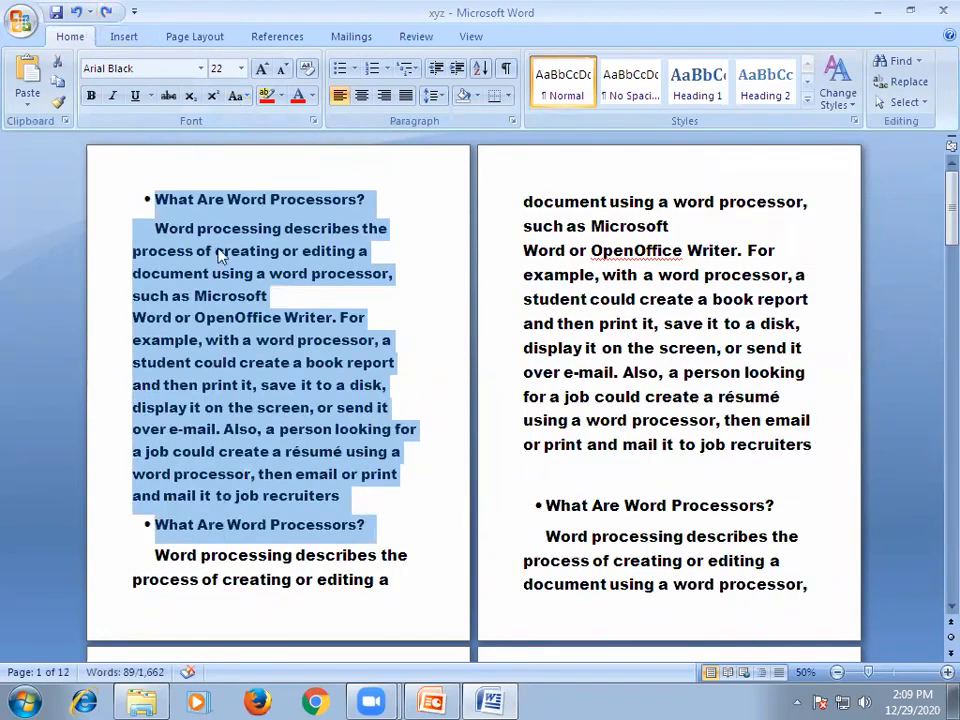
# Set the font color of the first heading, "What Are Word Processors?", to a dark olive green theme color
pyautogui.click(231, 273)
pyautogui.moveTo(158, 199); pyautogui.dragTo(347, 199)
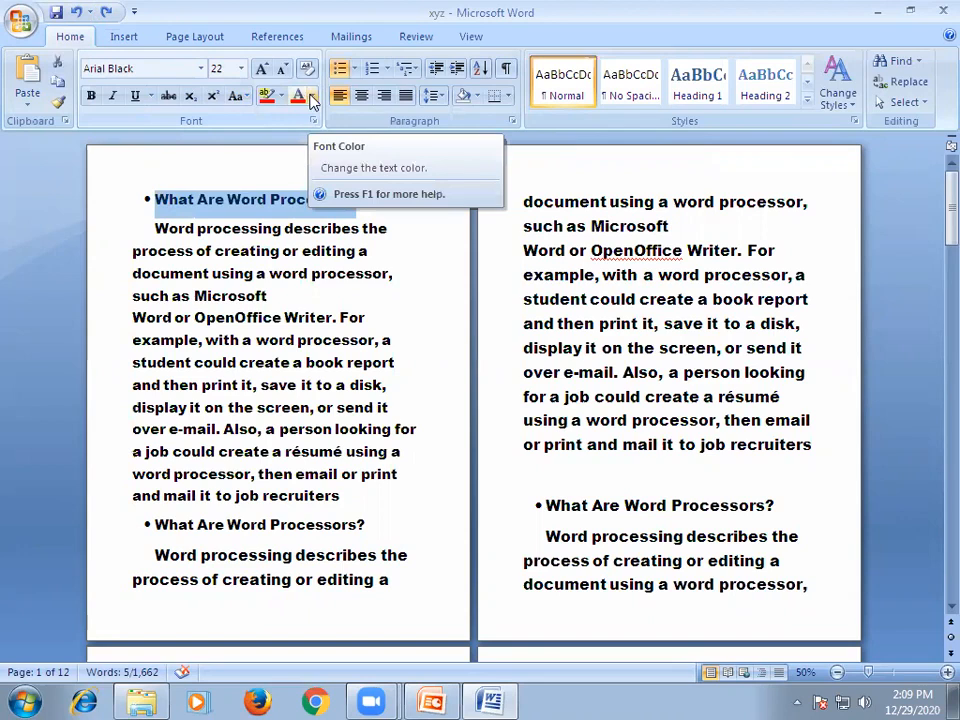
pyautogui.click(311, 96)
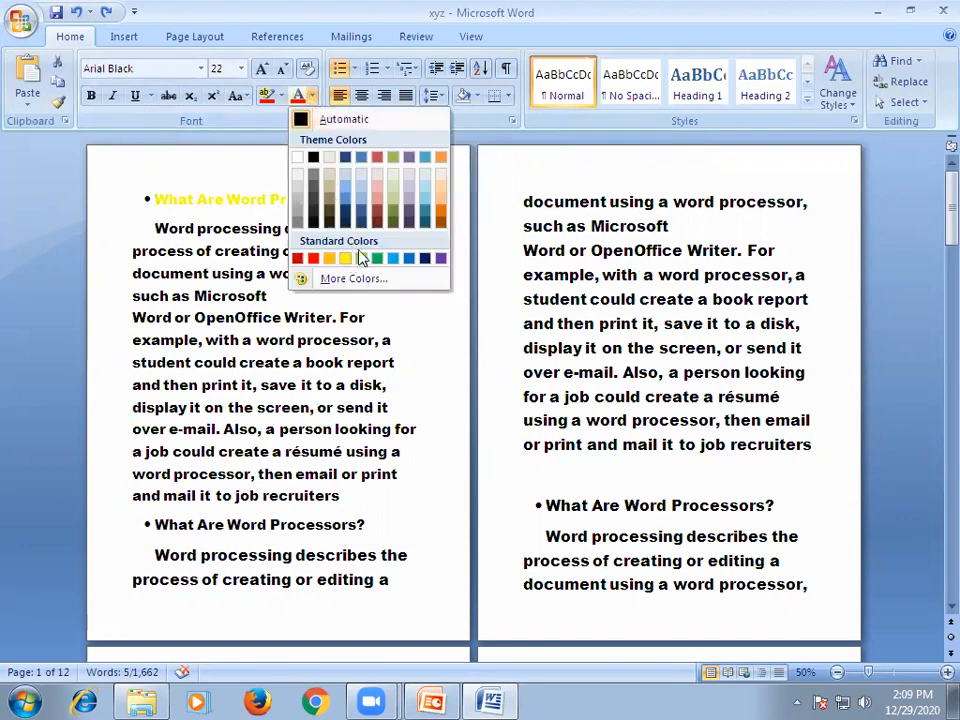
pyautogui.click(392, 213)
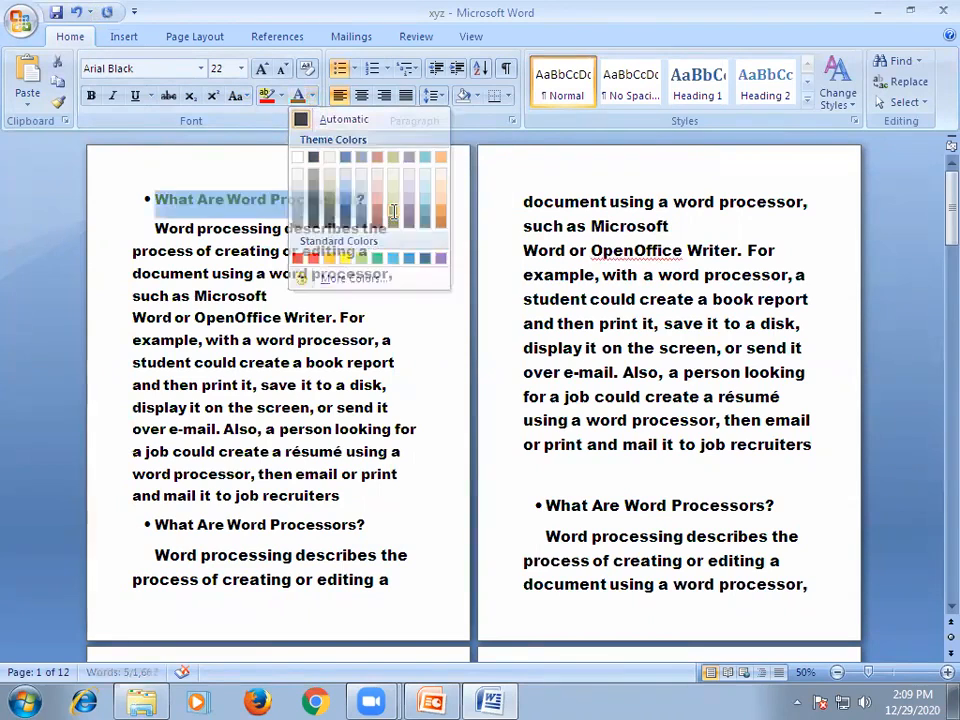
# Restore the Word window to its smaller size and extend it downward to just above the taskbar
pyautogui.click(242, 249)
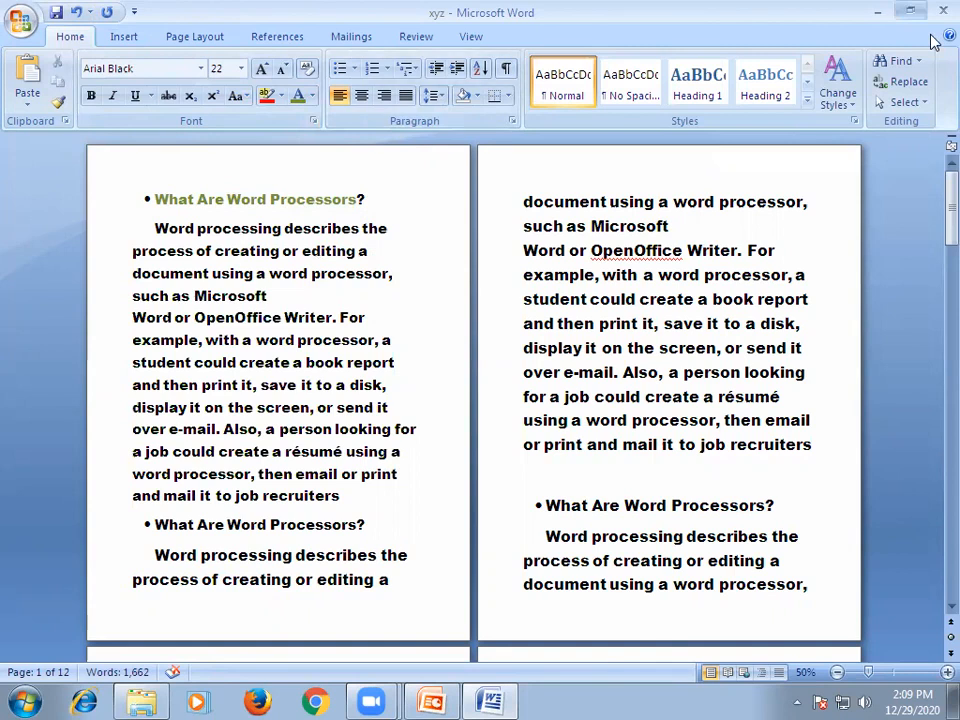
pyautogui.click(911, 11)
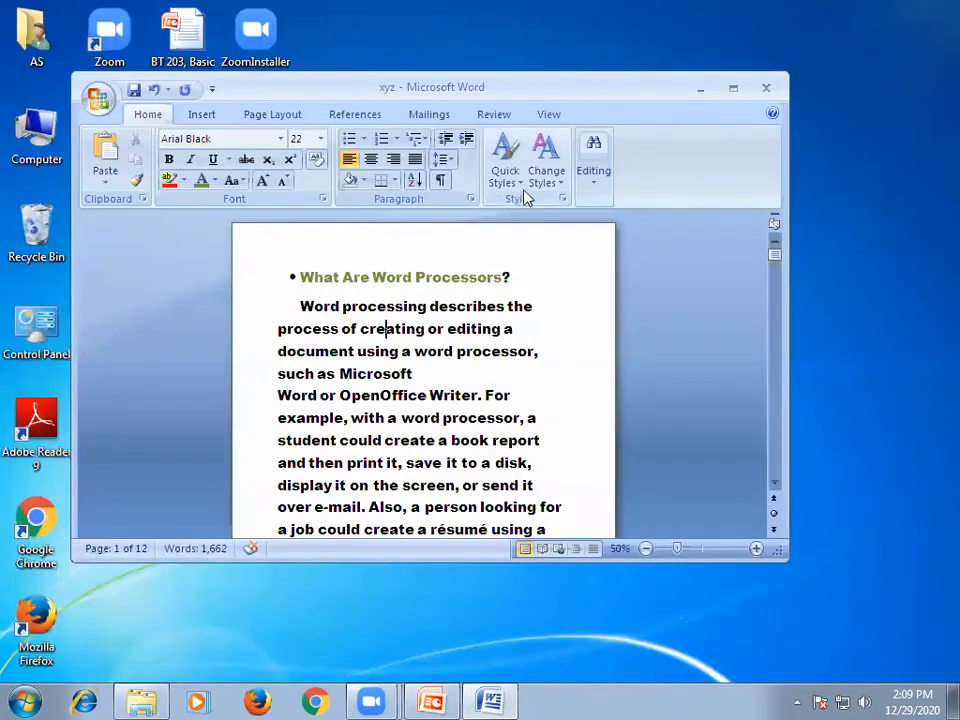
pyautogui.moveTo(431, 577); pyautogui.dragTo(431, 648)
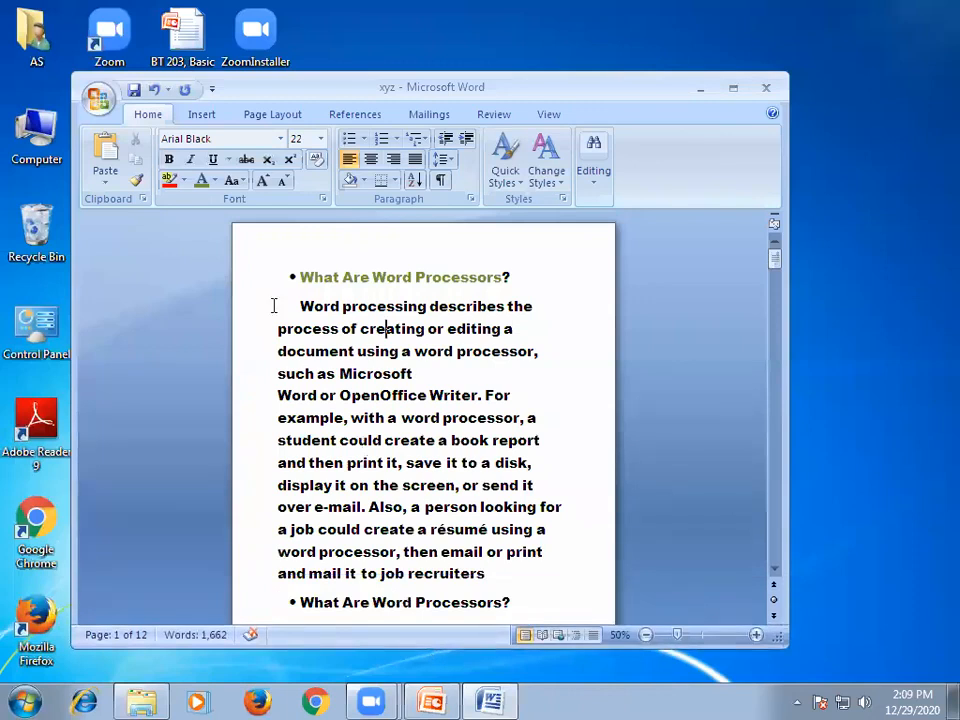
# Remove the bullet and indent from the first heading and the first-line indent from the paragraph below it
pyautogui.click(301, 277)
pyautogui.press('BackSpace')
pyautogui.press('BackSpace')
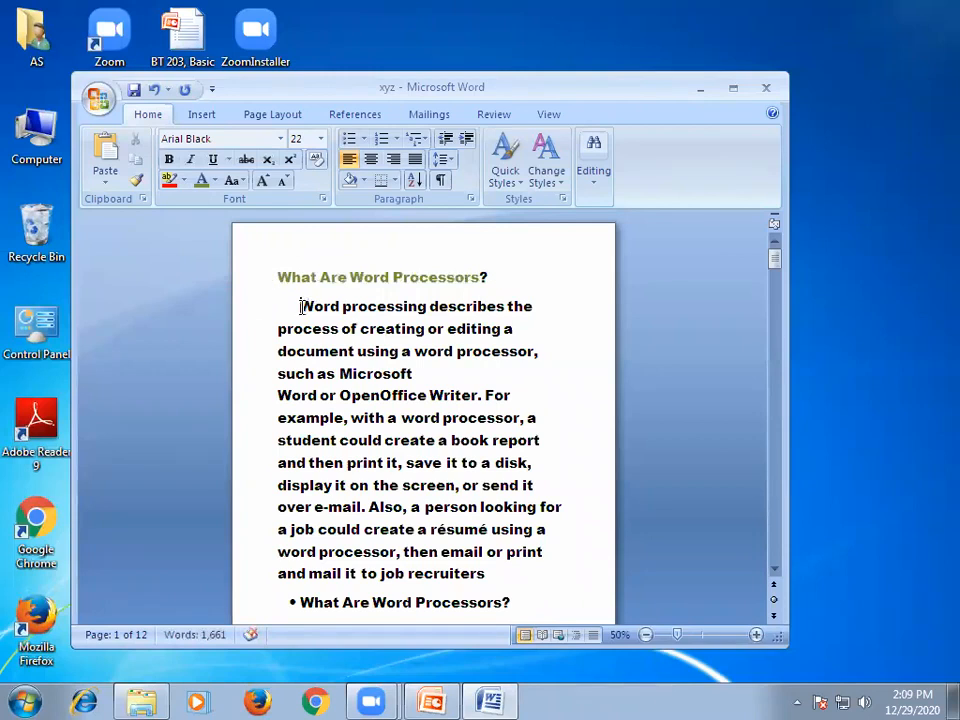
pyautogui.click(301, 306)
pyautogui.press('BackSpace')
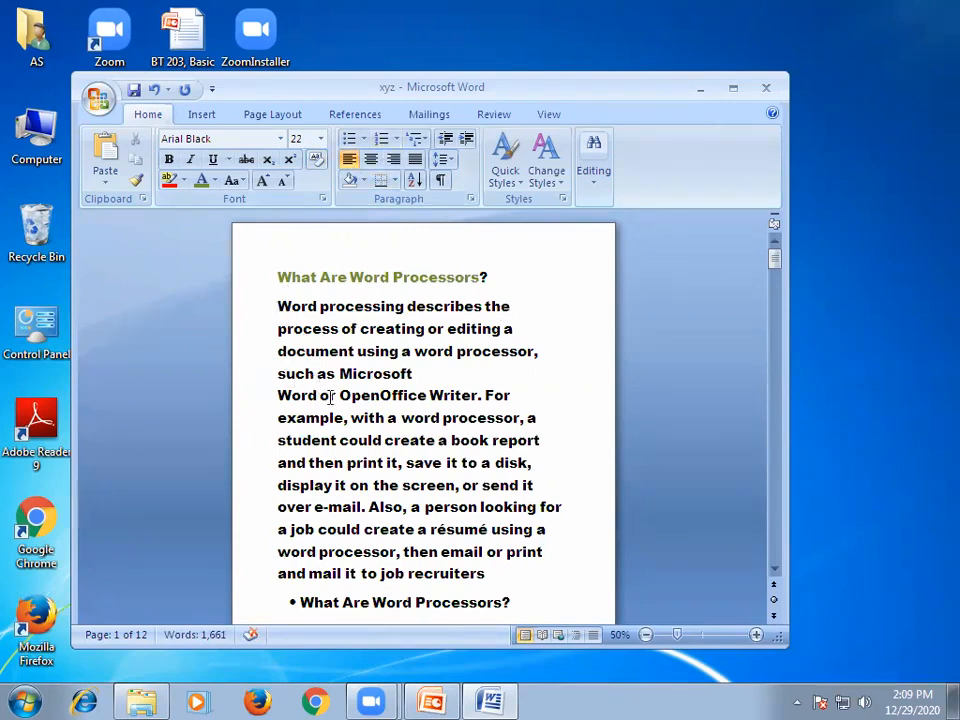
# Split the first body paragraph into separate paragraphs after "describes the" and after "such as Microsoft"
pyautogui.click(521, 310)
pyautogui.press('Return')
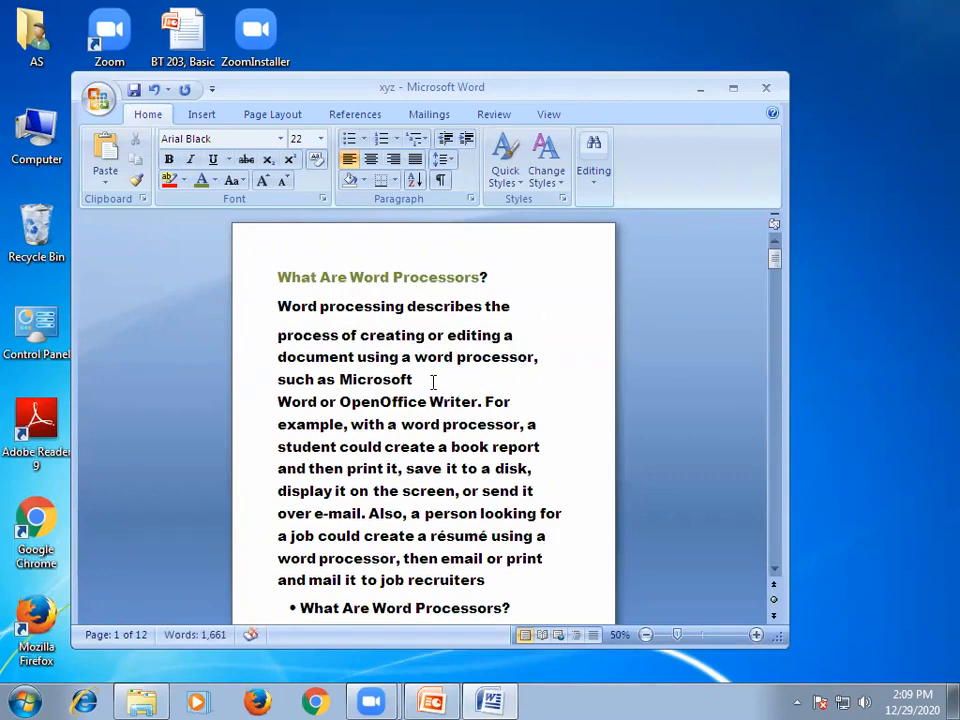
pyautogui.click(433, 379)
pyautogui.press('Return')
# Apply 1. 2. 3. numbering to the paragraphs from the first heading through the one starting "Word or OpenOffice Writer"
pyautogui.click(276, 277)
pyautogui.moveTo(276, 277); pyautogui.dragTo(522, 430)
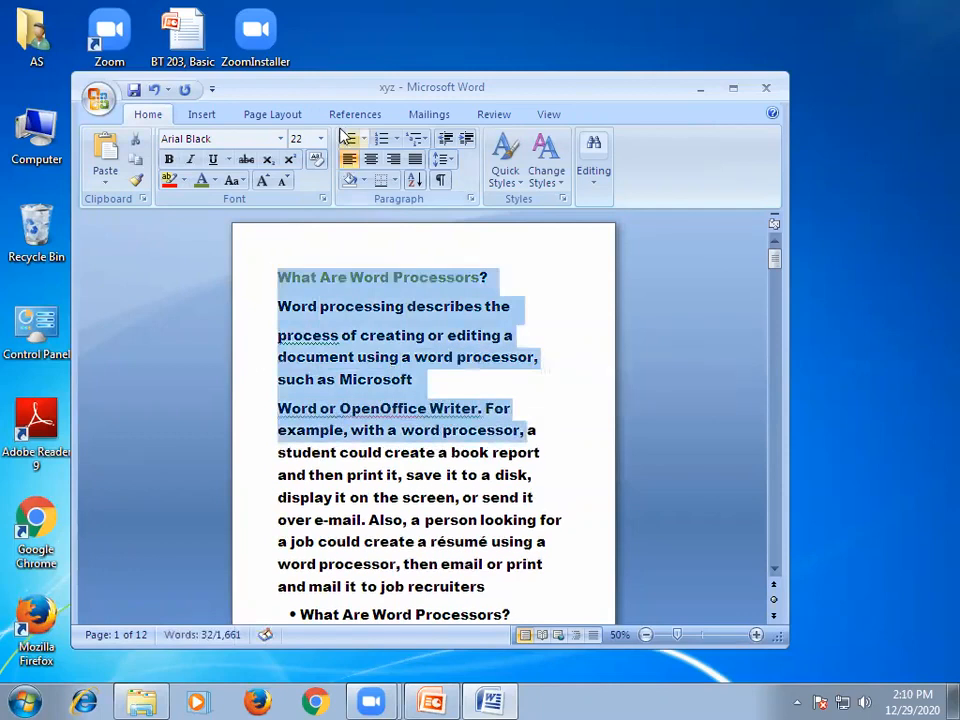
pyautogui.click(396, 139)
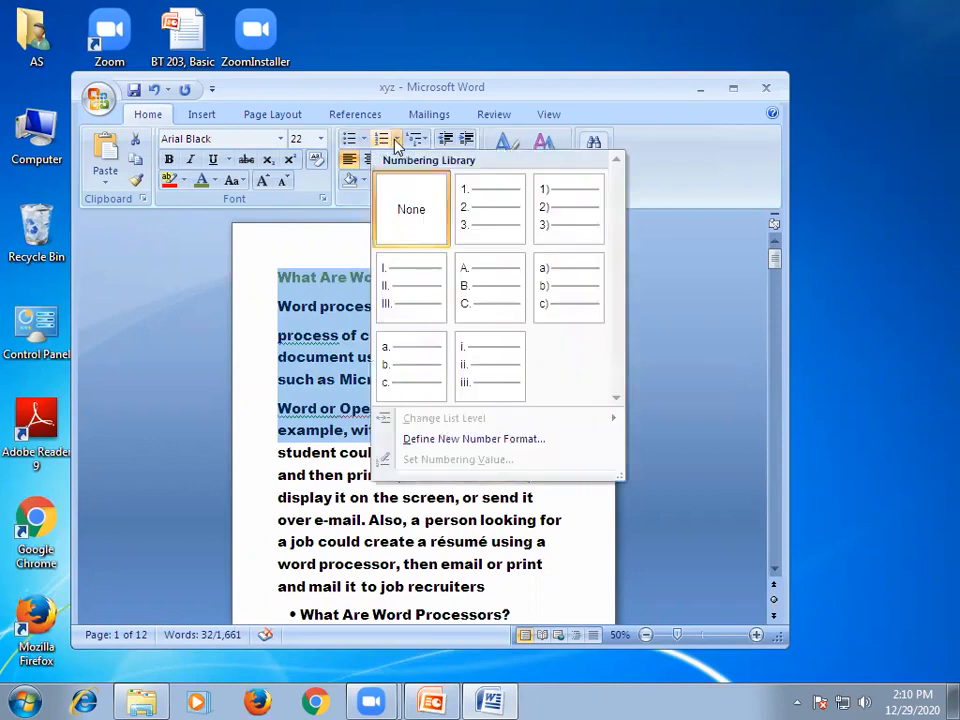
pyautogui.click(488, 208)
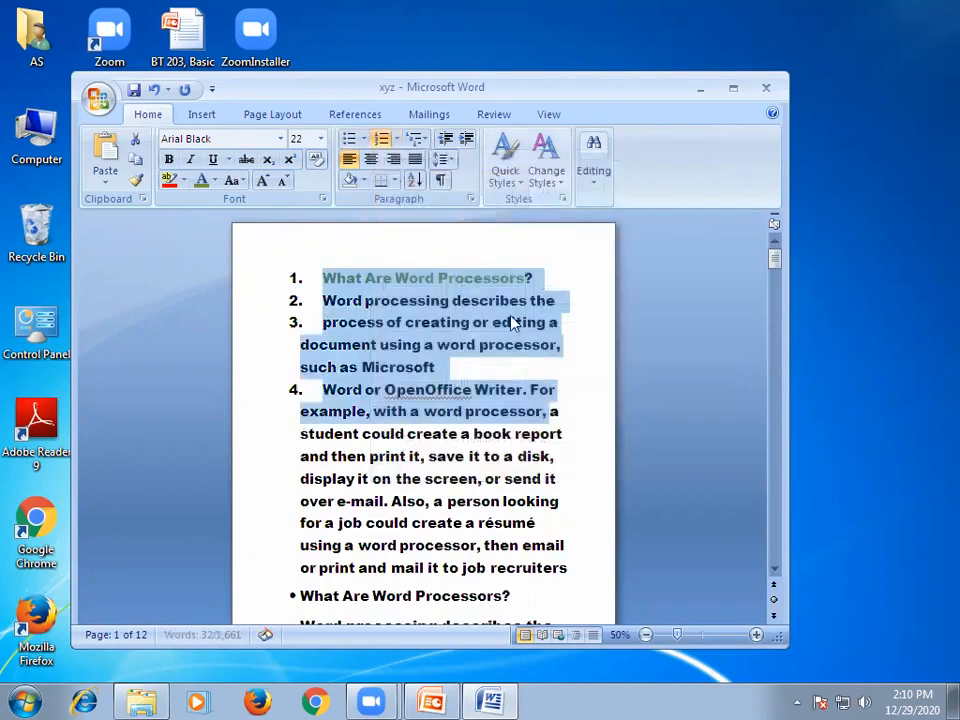
pyautogui.click(345, 432)
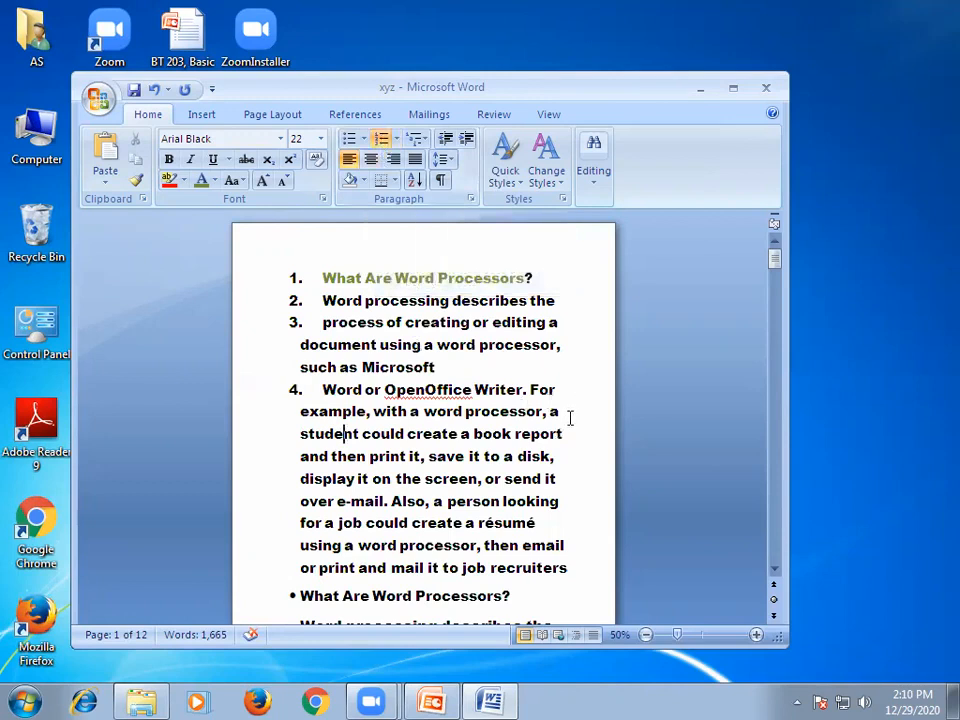
# Split the fourth numbered item after "résumé", and add an empty numbered item after "recruiters"
pyautogui.click(538, 524)
pyautogui.press('Return')
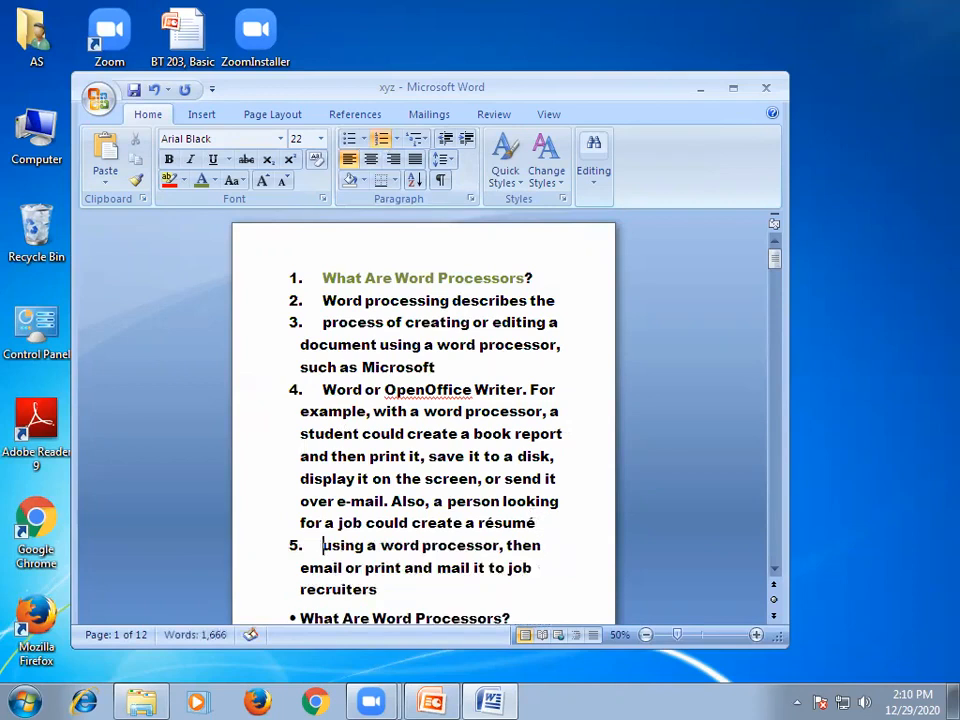
pyautogui.press('End')
pyautogui.press('Down')
pyautogui.press('Down')
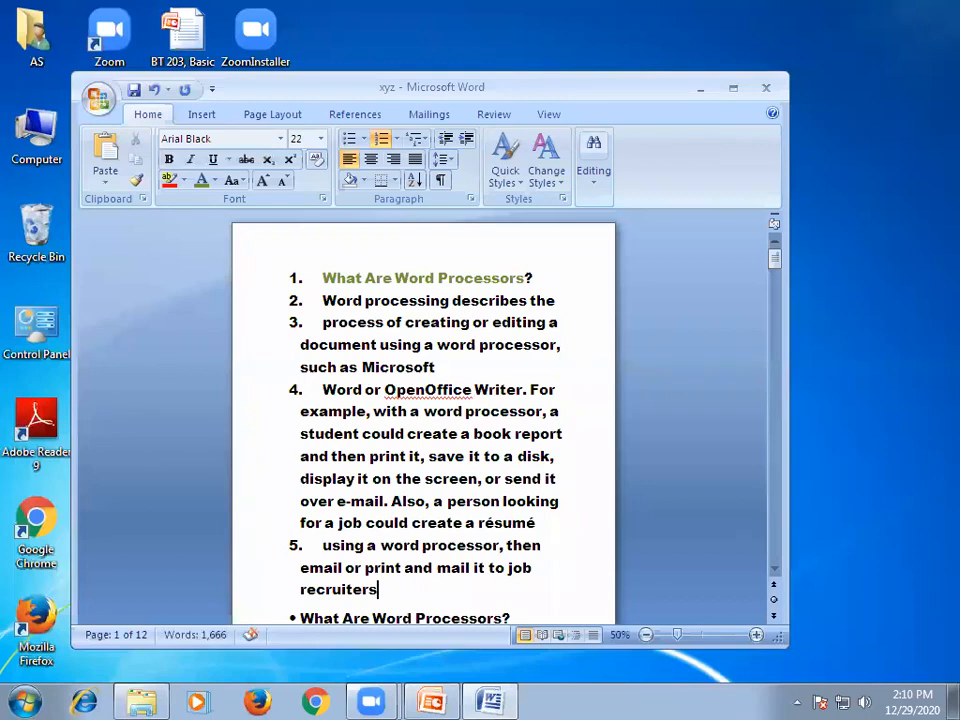
pyautogui.press('Return')
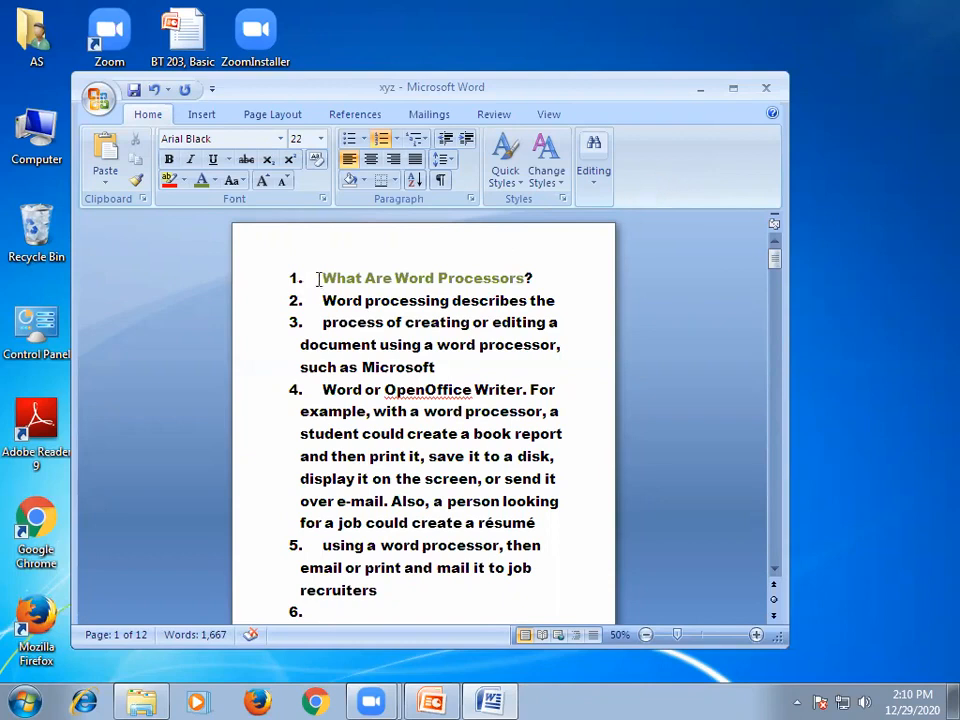
# Remove the numbering from the five text items, from the first heading through "job recruiters"
pyautogui.moveTo(318, 277); pyautogui.dragTo(499, 602)
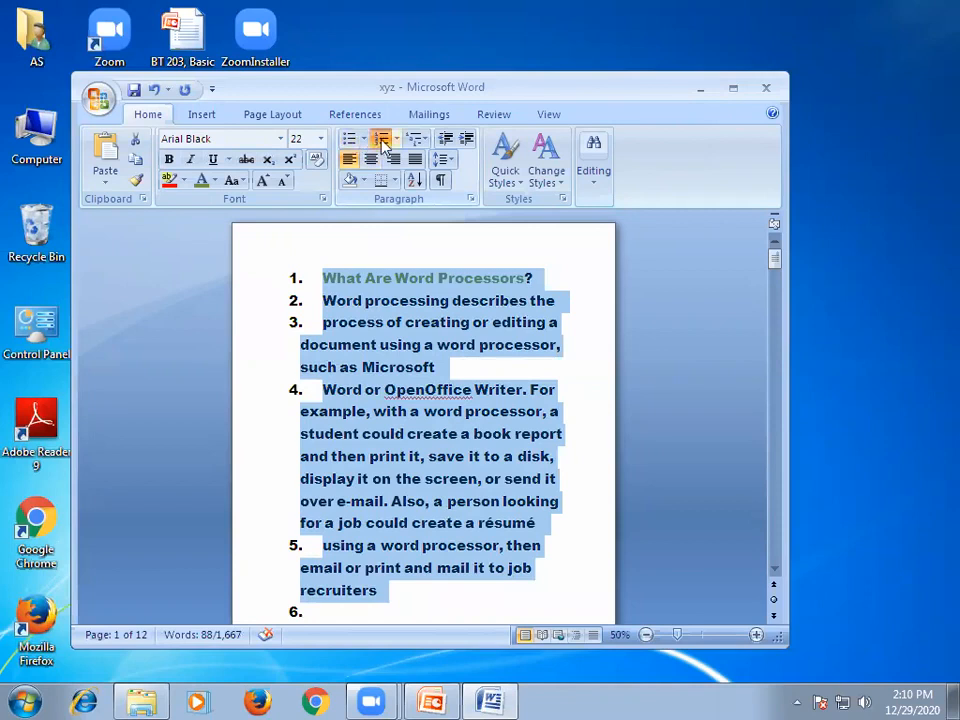
pyautogui.click(380, 138)
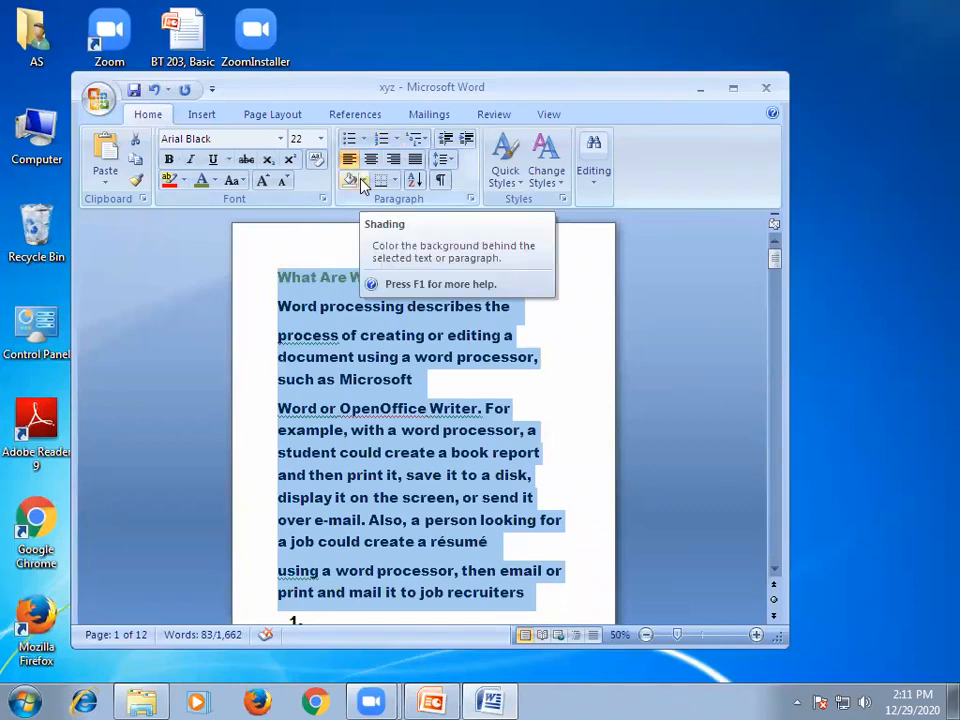
pyautogui.click(362, 387)
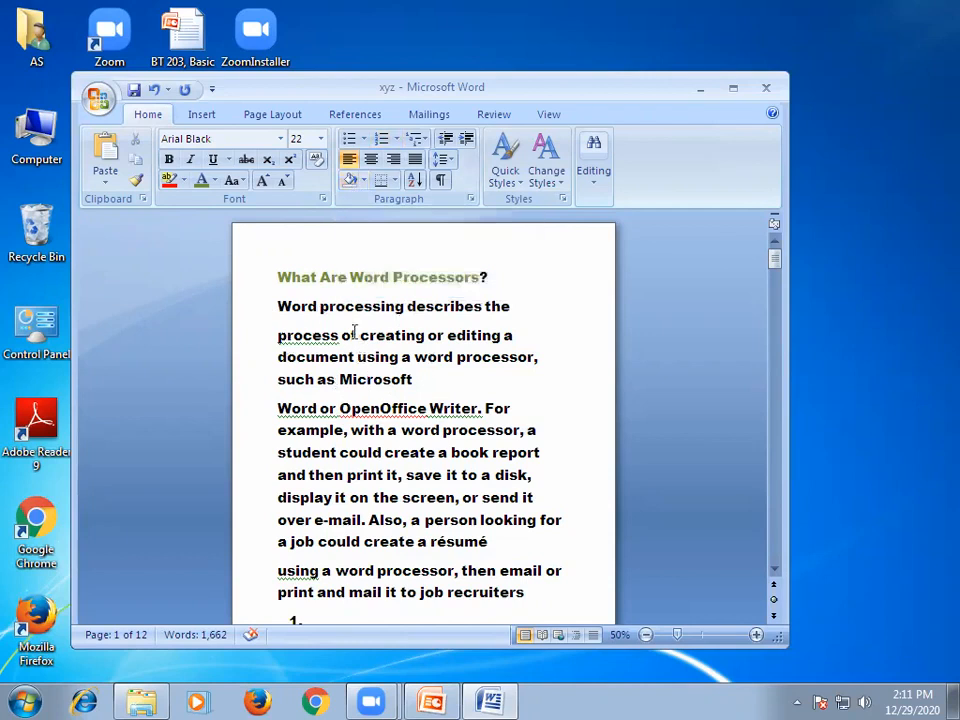
pyautogui.click(394, 181)
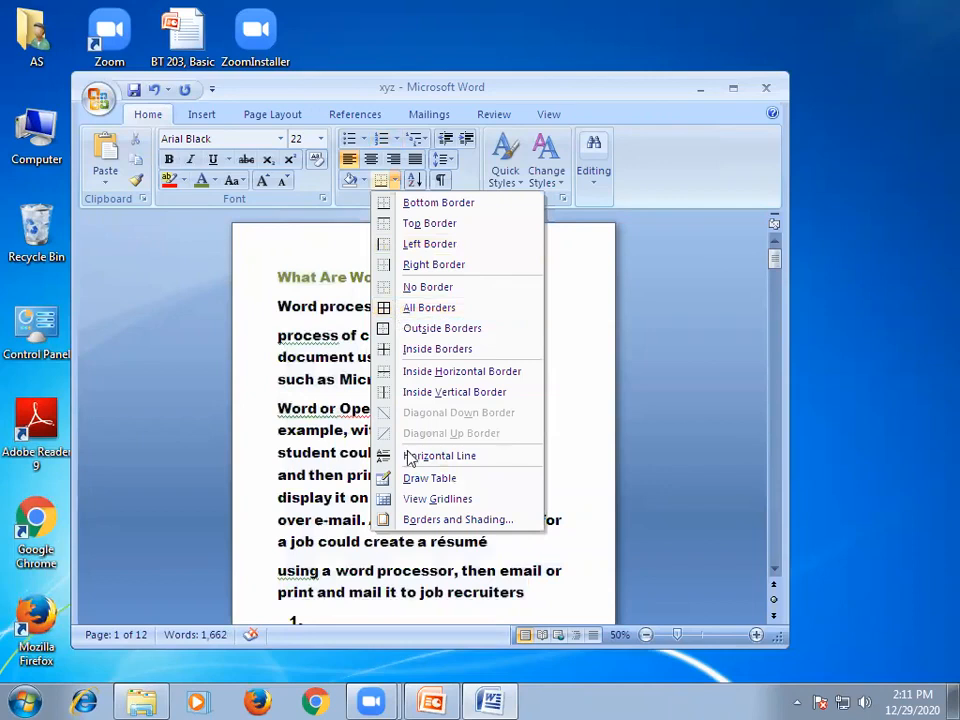
pyautogui.click(312, 420)
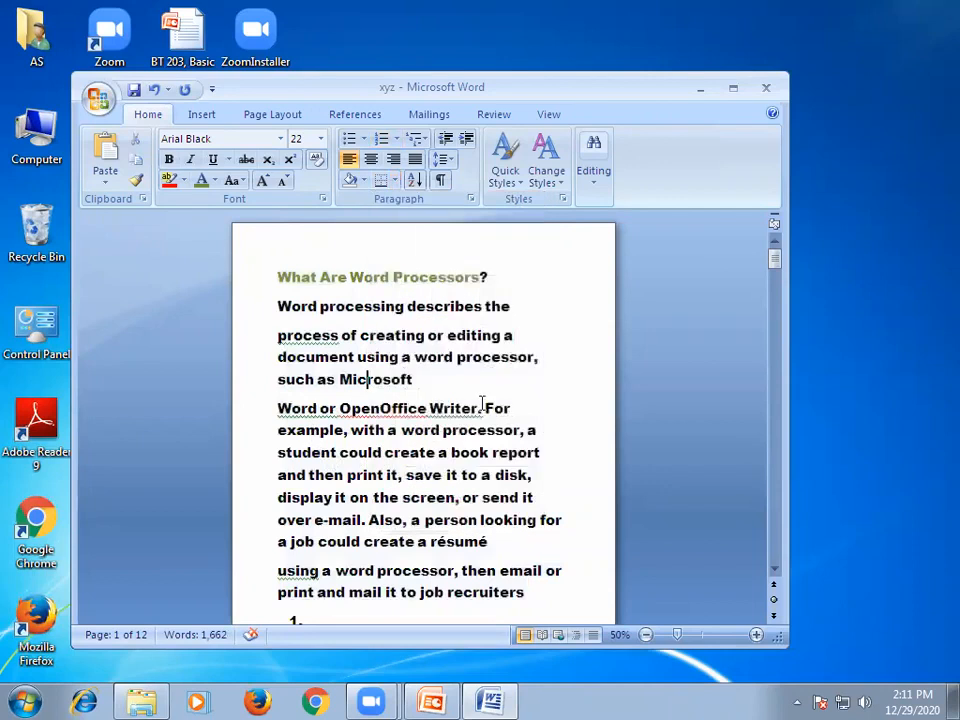
pyautogui.click(455, 380)
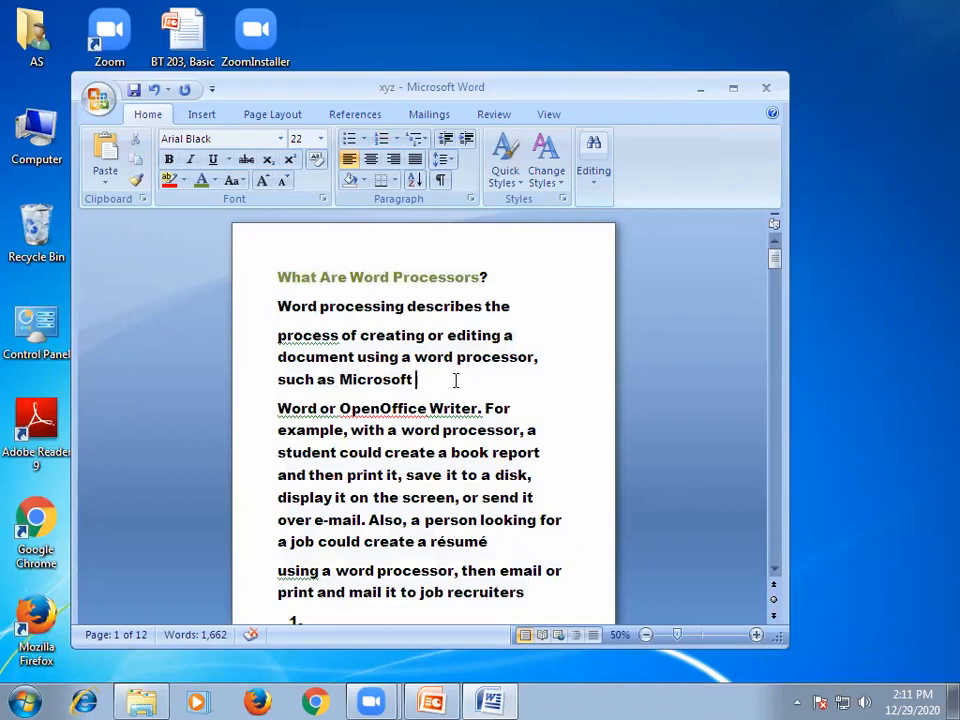
# Maximize and restore the Word window, and widen it to the screen's edge so two pages fit side by side
pyautogui.click(733, 90)
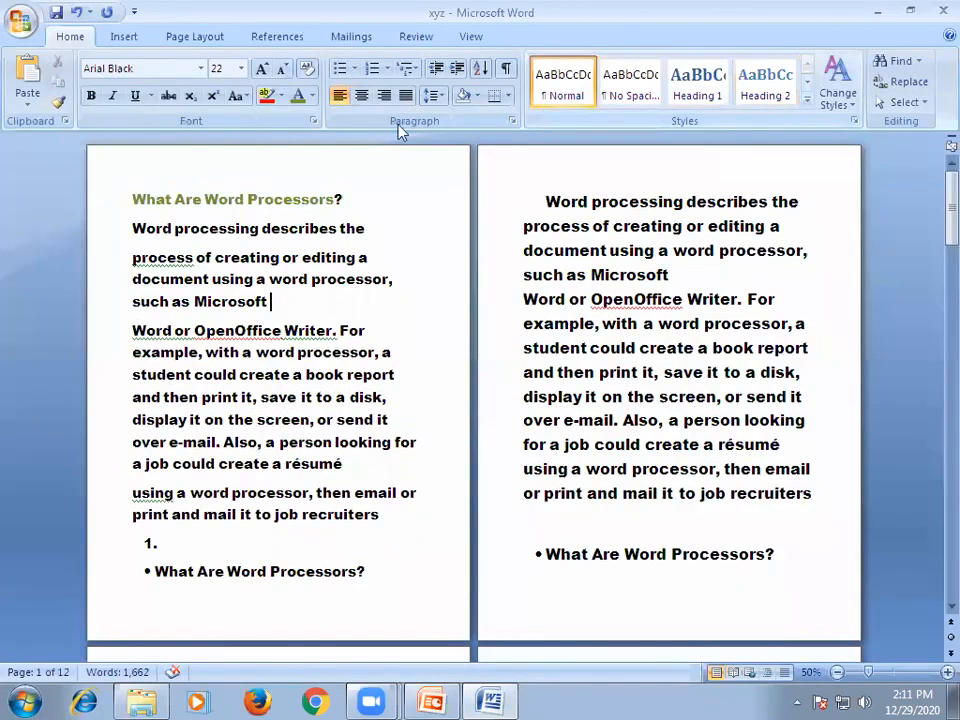
pyautogui.scroll(-2, 568, 487)
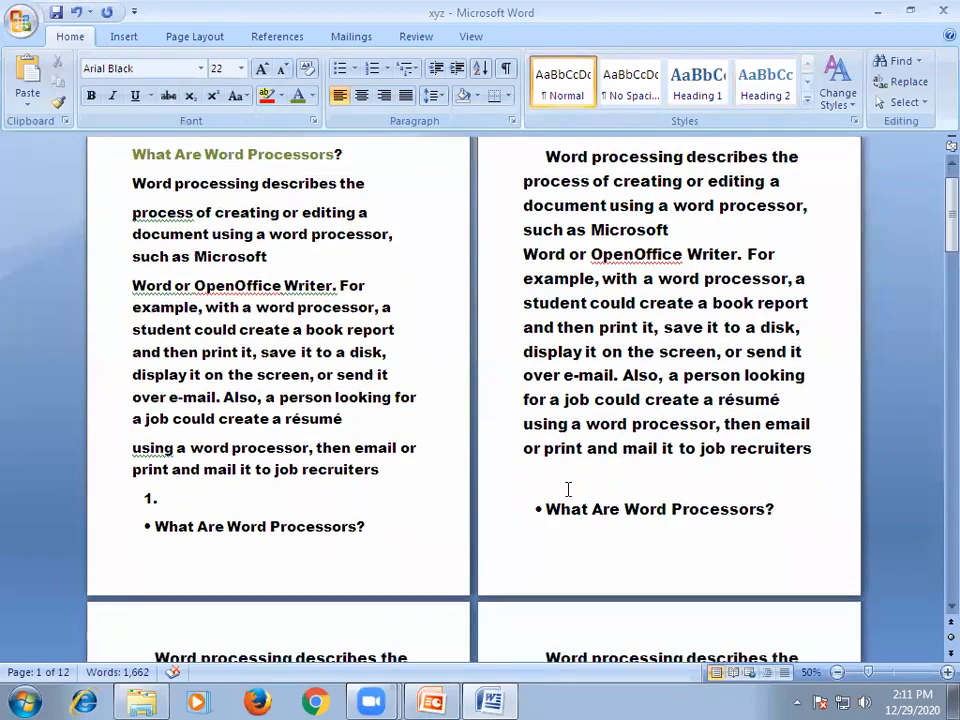
pyautogui.scroll(2, 341, 390)
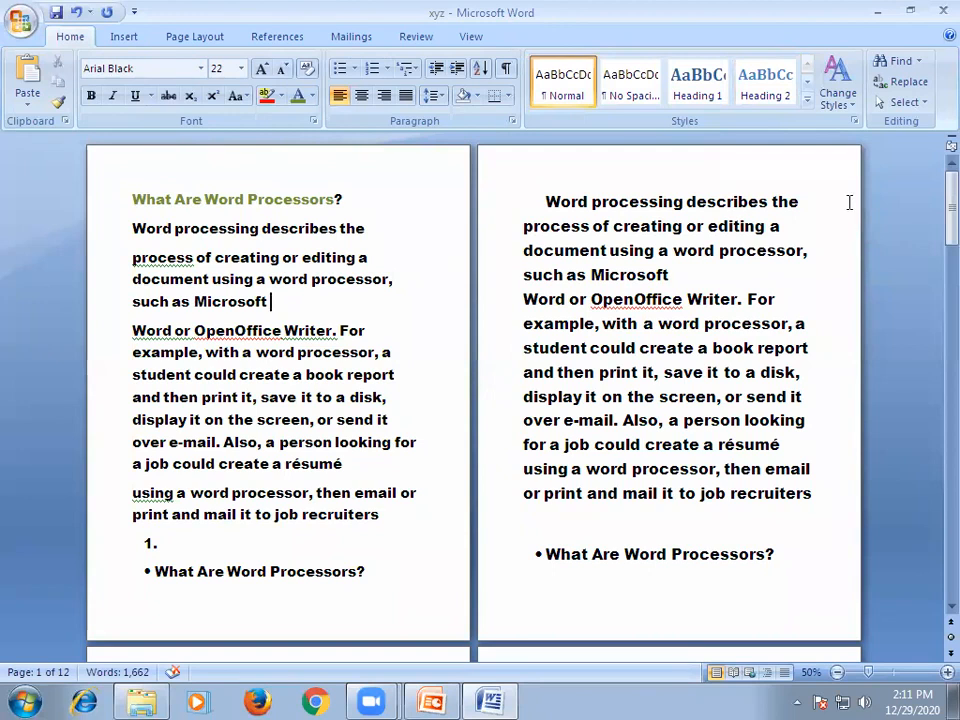
pyautogui.press('super+Down')
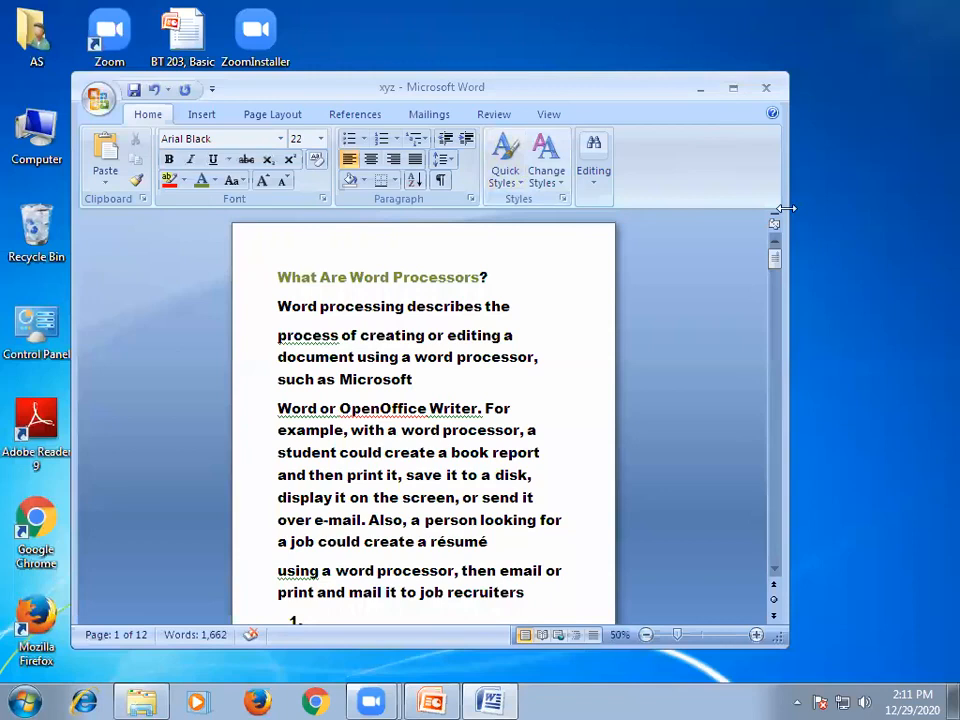
pyautogui.moveTo(787, 208); pyautogui.dragTo(956, 208)
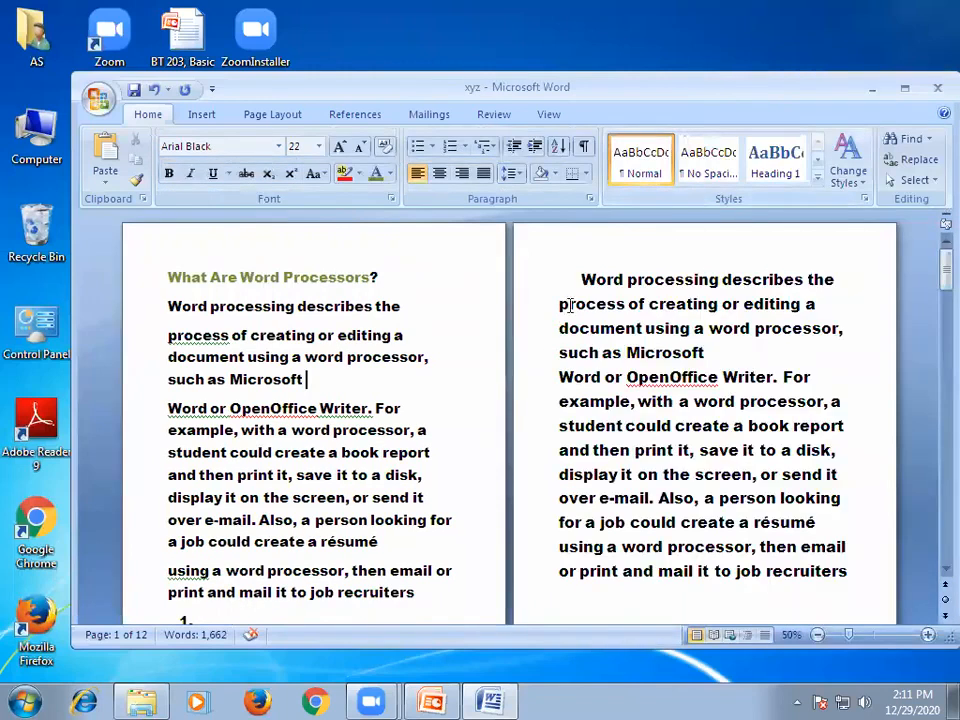
# Try the No Spacing and Normal styles on the first paragraph of the second page, and undo the style changes
pyautogui.moveTo(581, 279); pyautogui.dragTo(755, 546)
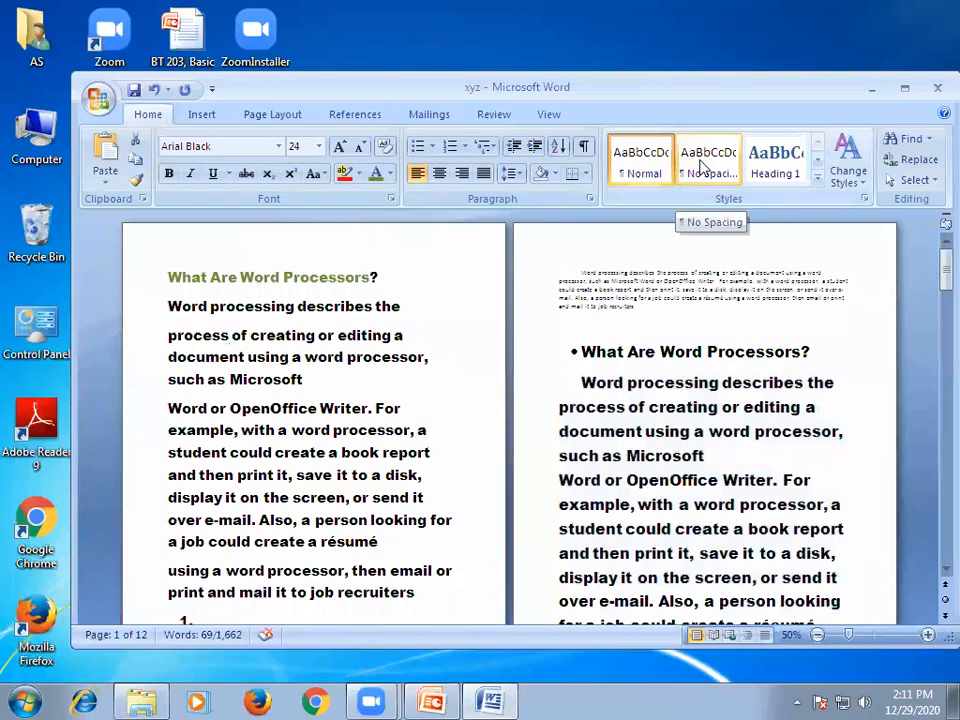
pyautogui.click(703, 167)
pyautogui.click(643, 168)
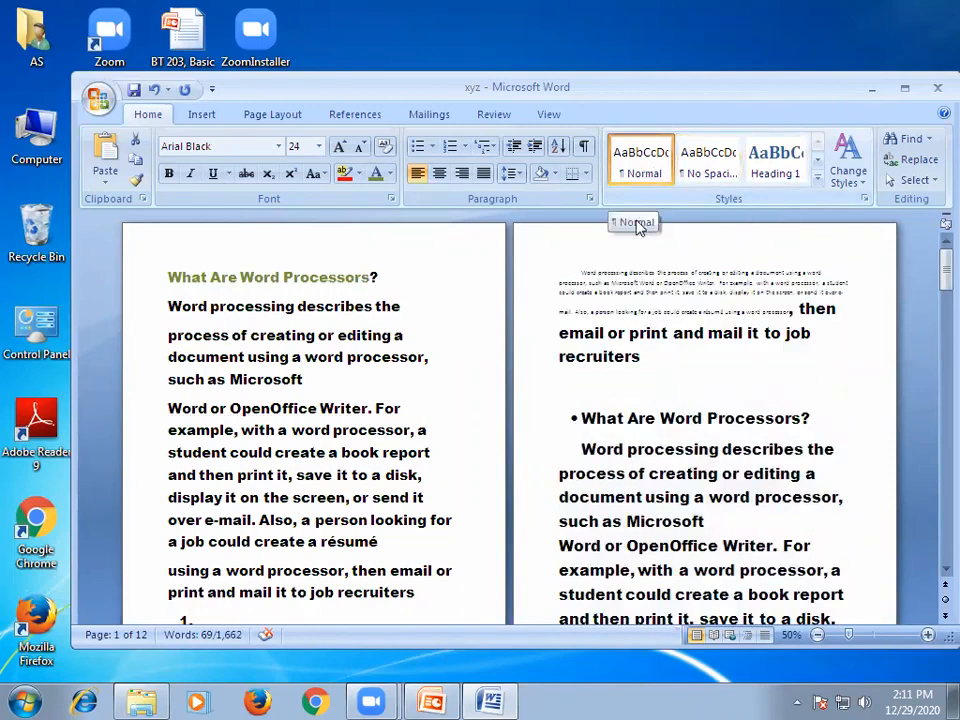
pyautogui.hotkey('ctrl', 'z')
pyautogui.hotkey('ctrl', 'z')
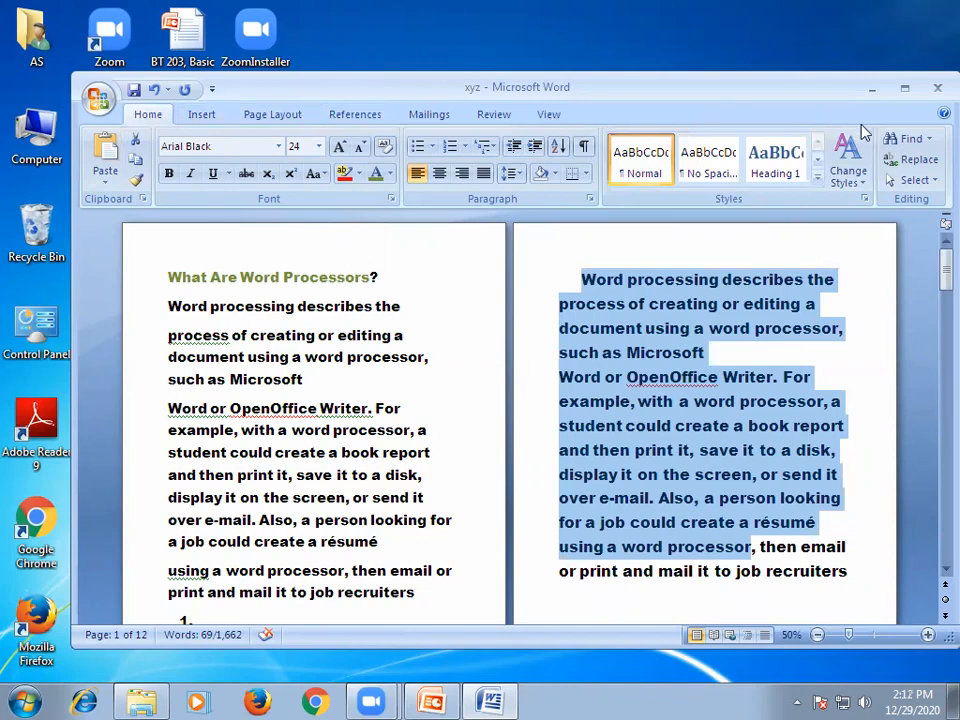
# Maximize the Word window and place the insertion point at the start of the blank page 10
pyautogui.click(904, 90)
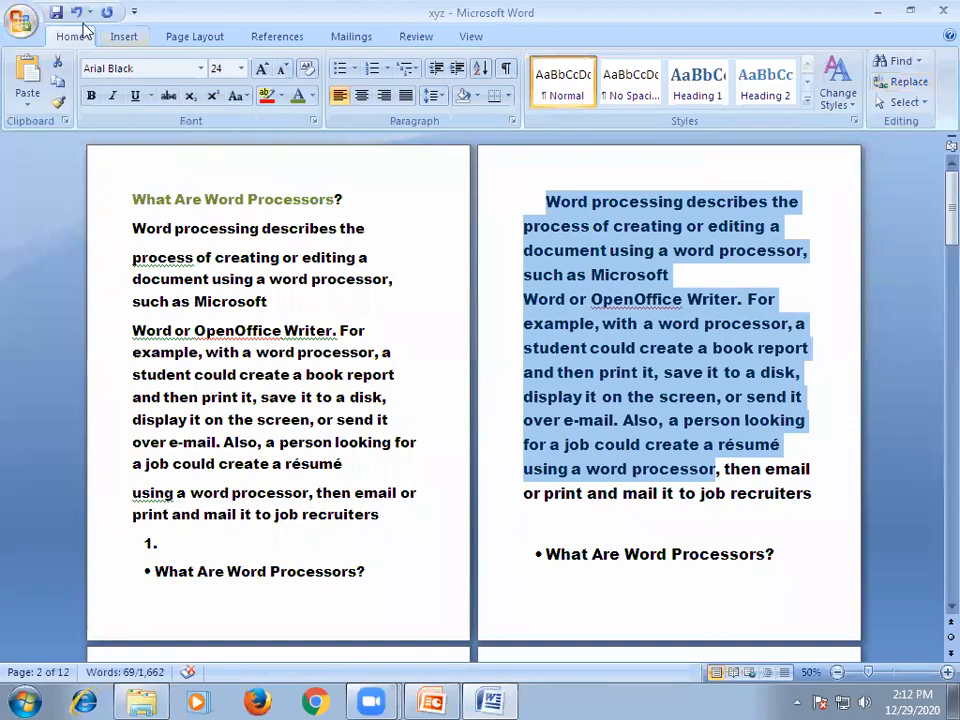
pyautogui.moveTo(950, 205); pyautogui.dragTo(946, 556)
pyautogui.click(268, 279)
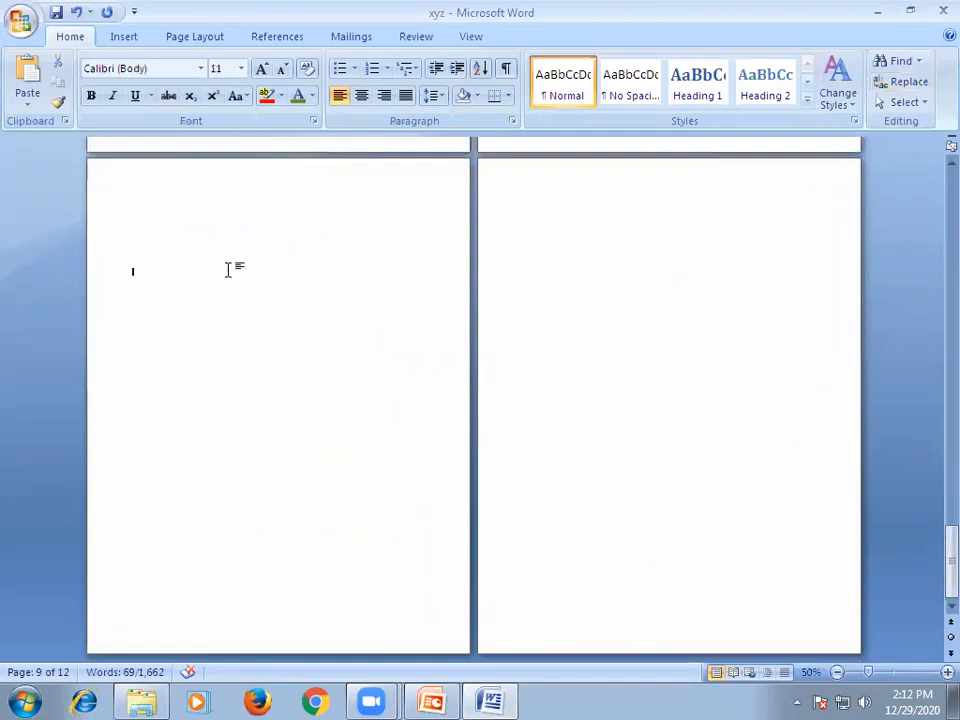
pyautogui.scroll(5, 225, 287)
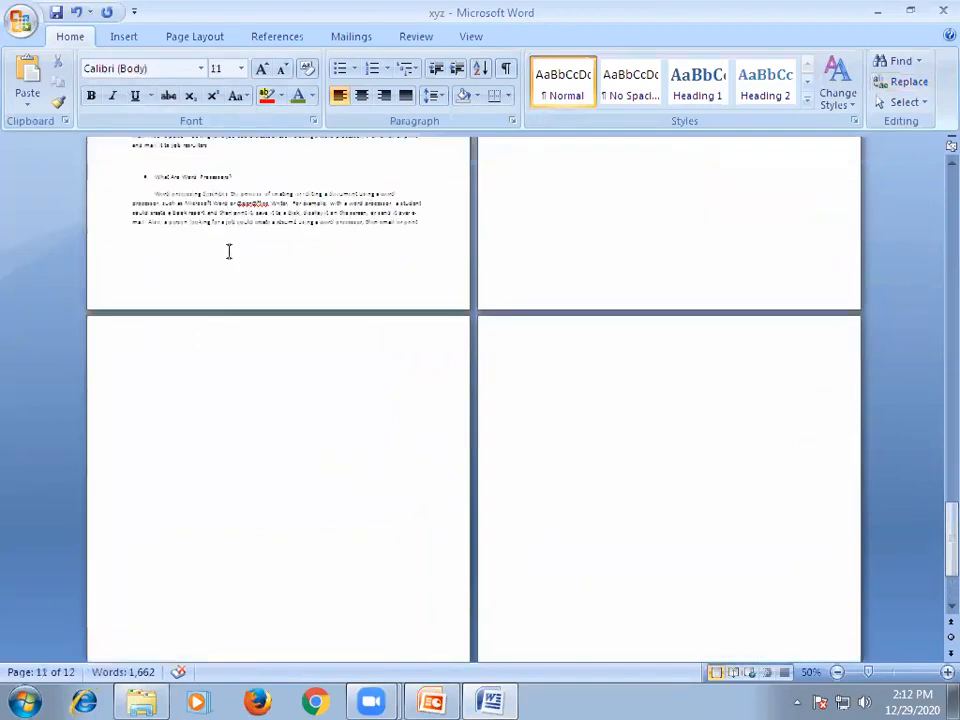
pyautogui.scroll(10, 228, 252)
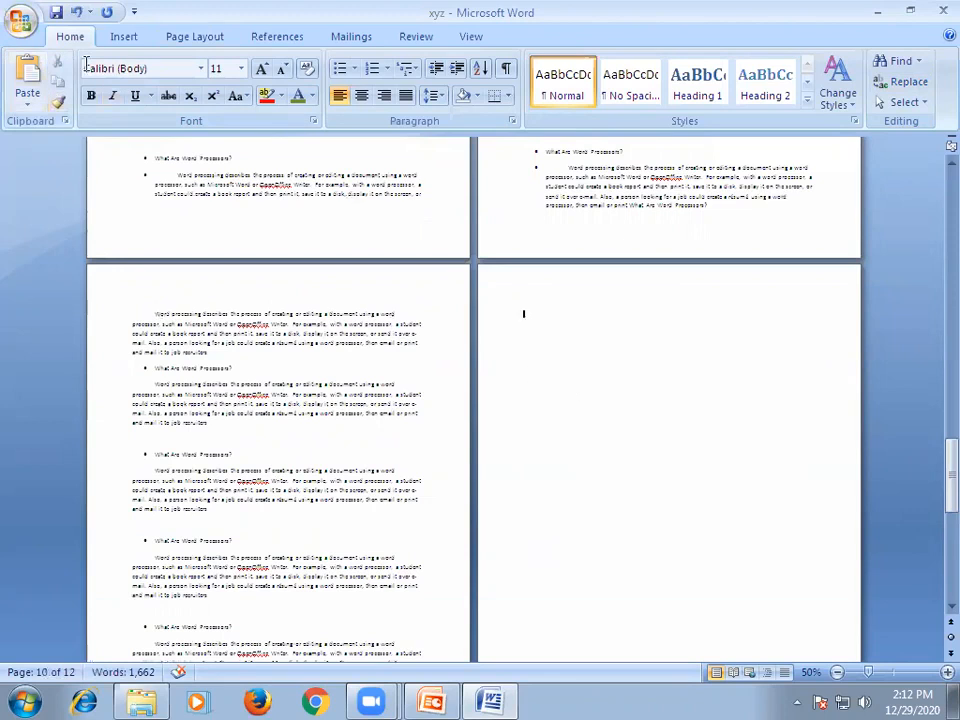
# Insert a table with six columns and six rows on the blank page
pyautogui.click(124, 36)
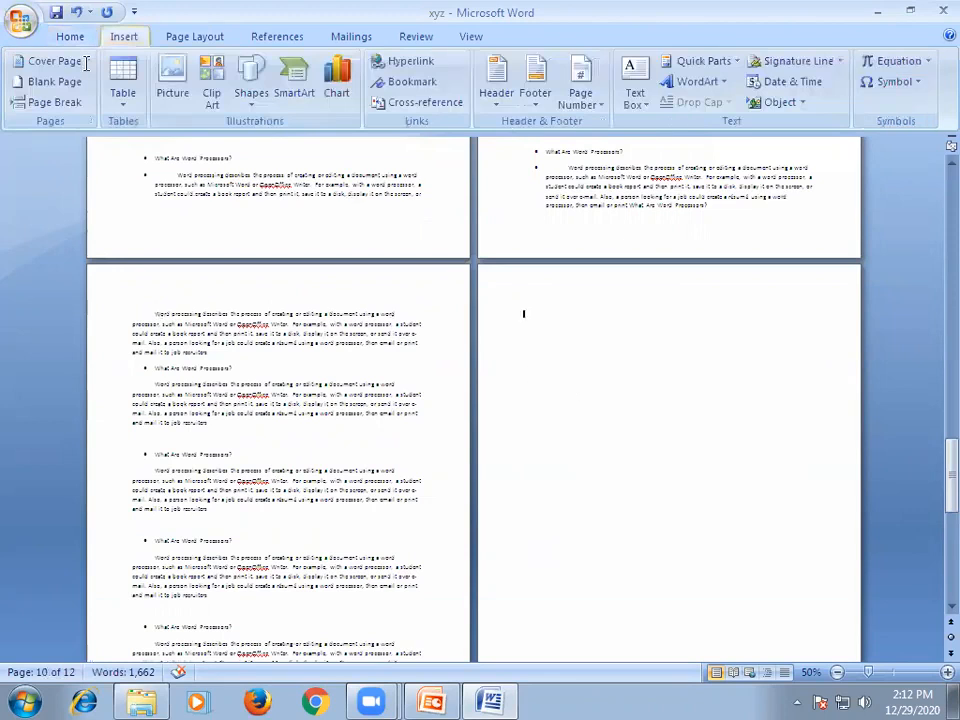
pyautogui.click(122, 108)
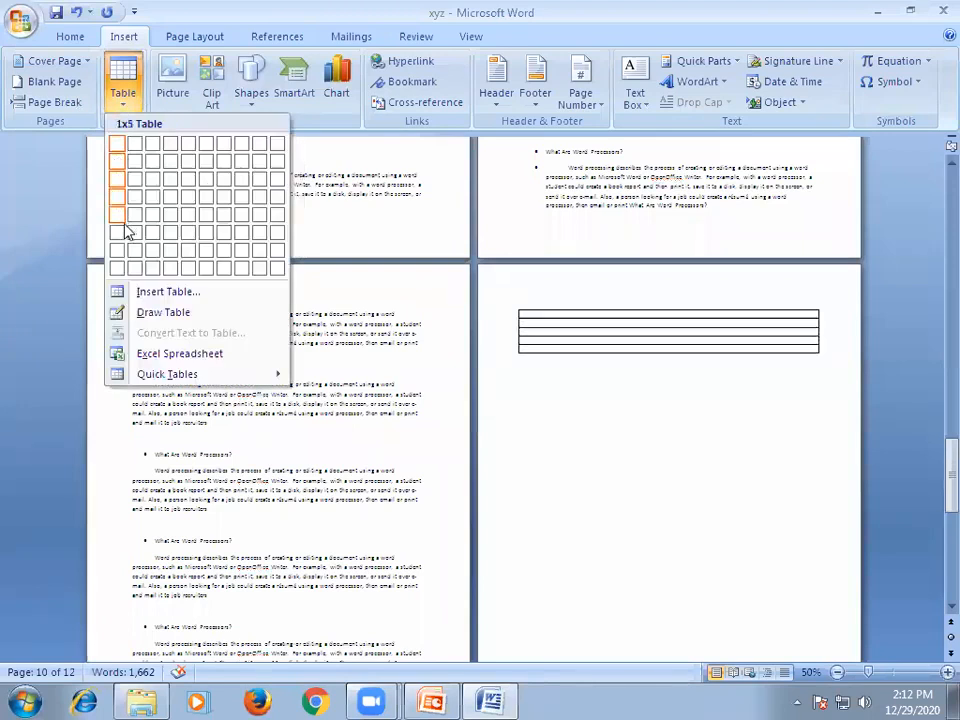
pyautogui.click(205, 240)
# Fill the first four cells of the table's top row with 1, 2, 3 and 4
pyautogui.write('1')
pyautogui.click(589, 318)
pyautogui.write('2')
pyautogui.click(641, 318)
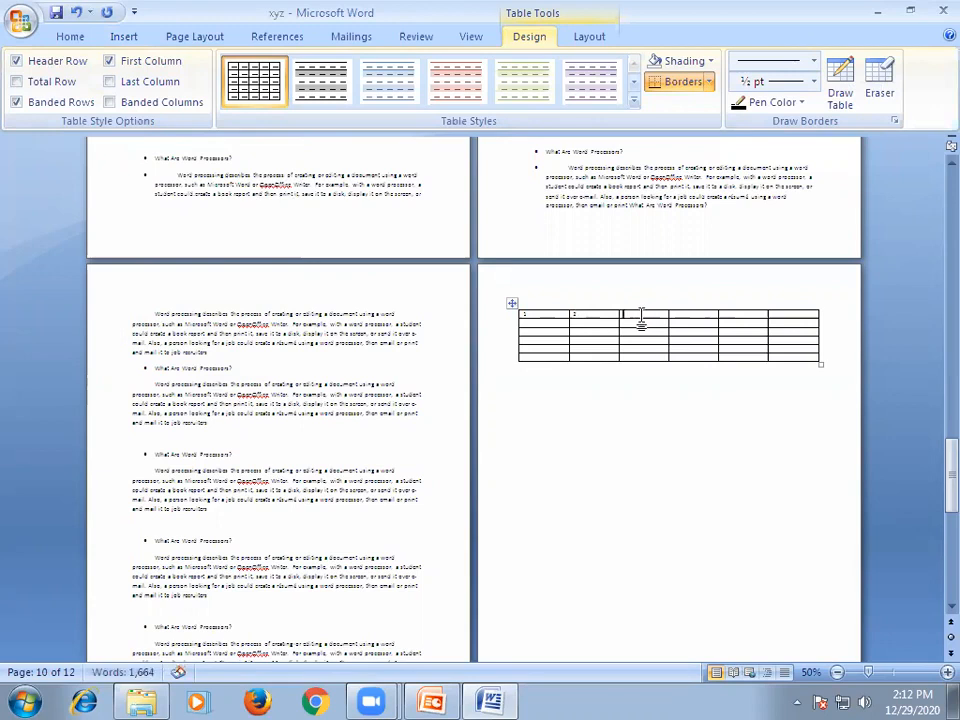
pyautogui.write('3')
pyautogui.write('4')
pyautogui.keyDown('ctrl'); pyautogui.scroll(3, 467, 321); pyautogui.keyUp('ctrl')
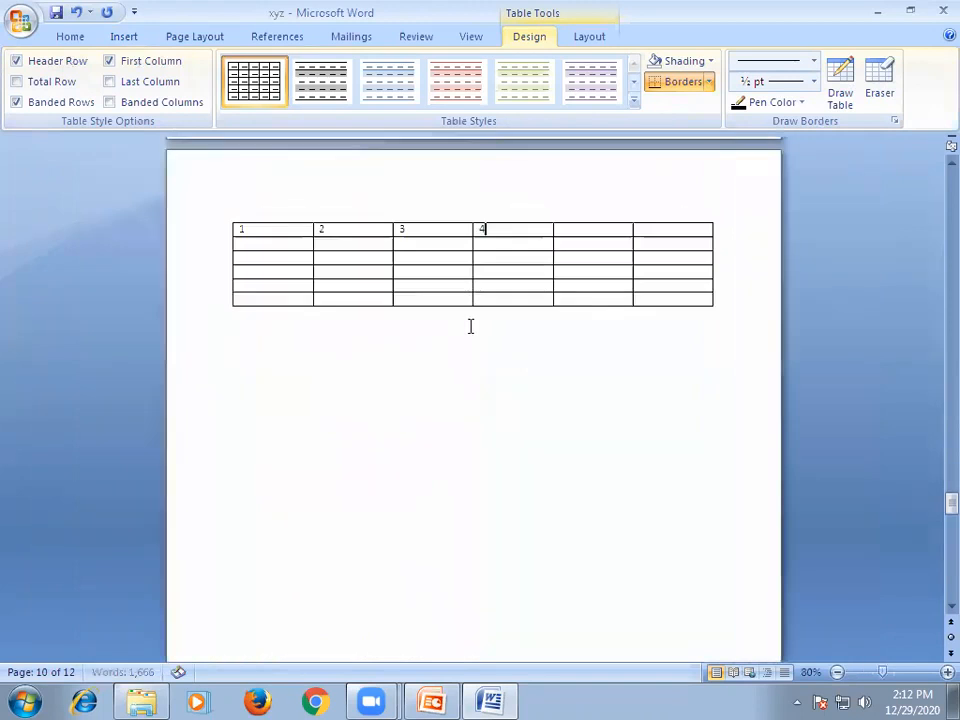
# Fill the last two cells of the table's top row with 5 and 6
pyautogui.keyDown('ctrl'); pyautogui.scroll(4, 470, 326); pyautogui.keyUp('ctrl')
pyautogui.click(651, 276)
pyautogui.write('5')
pyautogui.click(763, 278)
pyautogui.write('6')
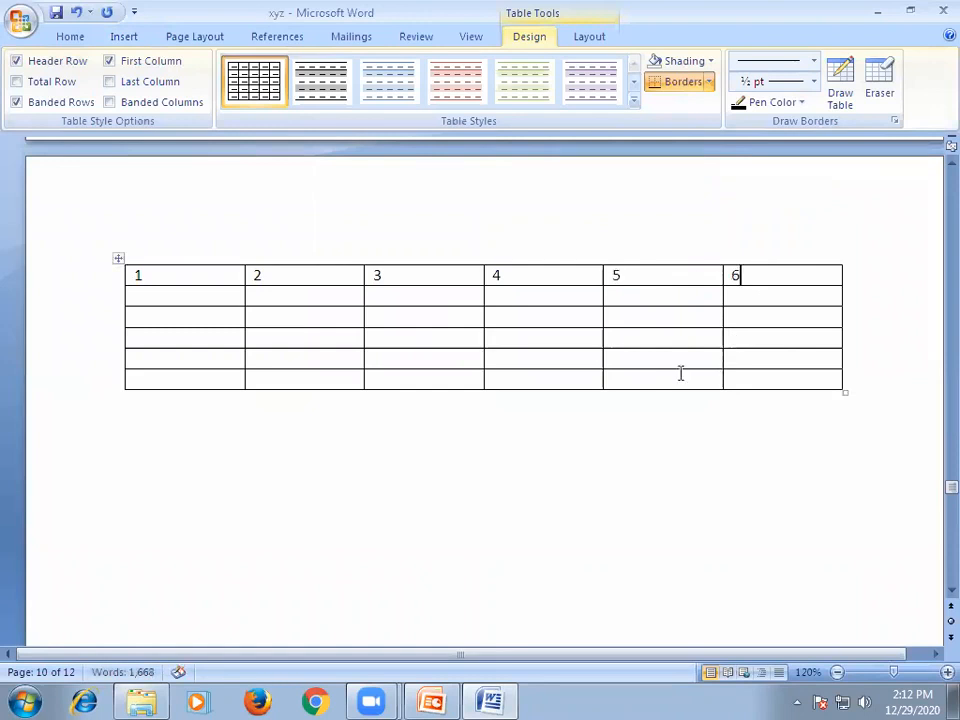
pyautogui.click(617, 405)
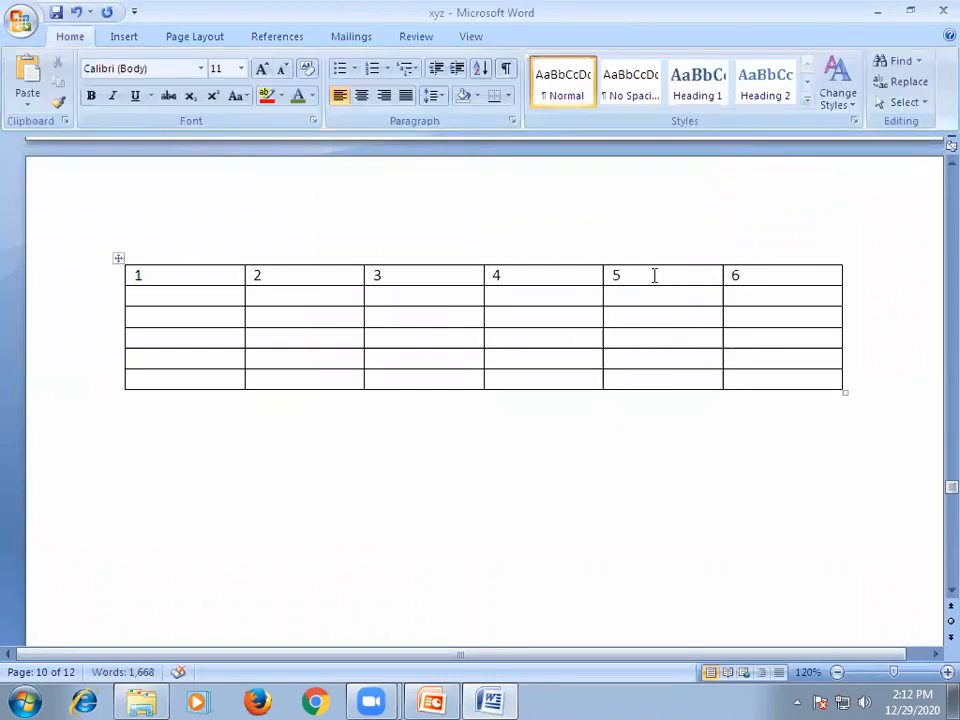
# Change the last two cells of the table's top row to 6 and 7
pyautogui.click(601, 278)
pyautogui.write('6')
pyautogui.doubleClick(735, 276)
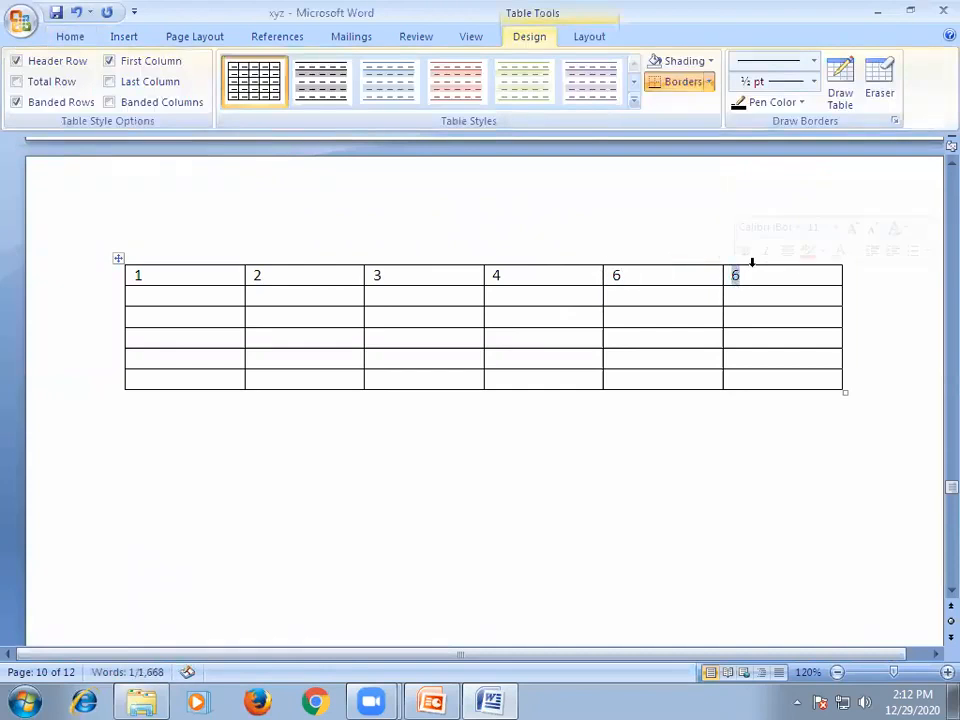
pyautogui.write('7')
pyautogui.click(660, 472)
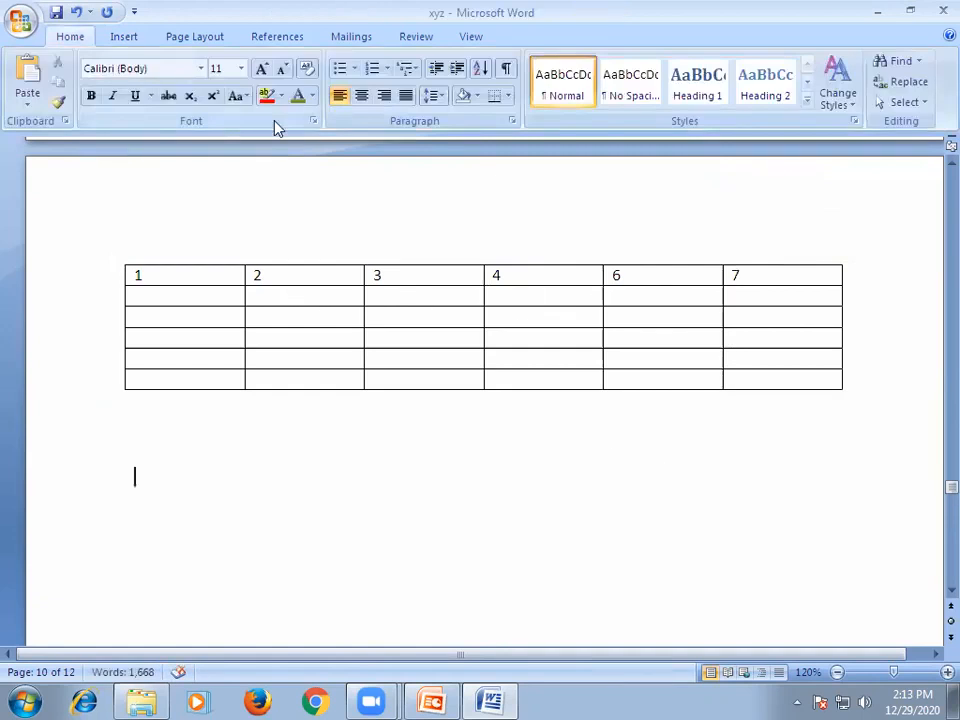
# Split the table's fourth column with a vertical line using Draw Table, and enter 5 in the new top-row cell
pyautogui.scroll(-1, 274, 124)
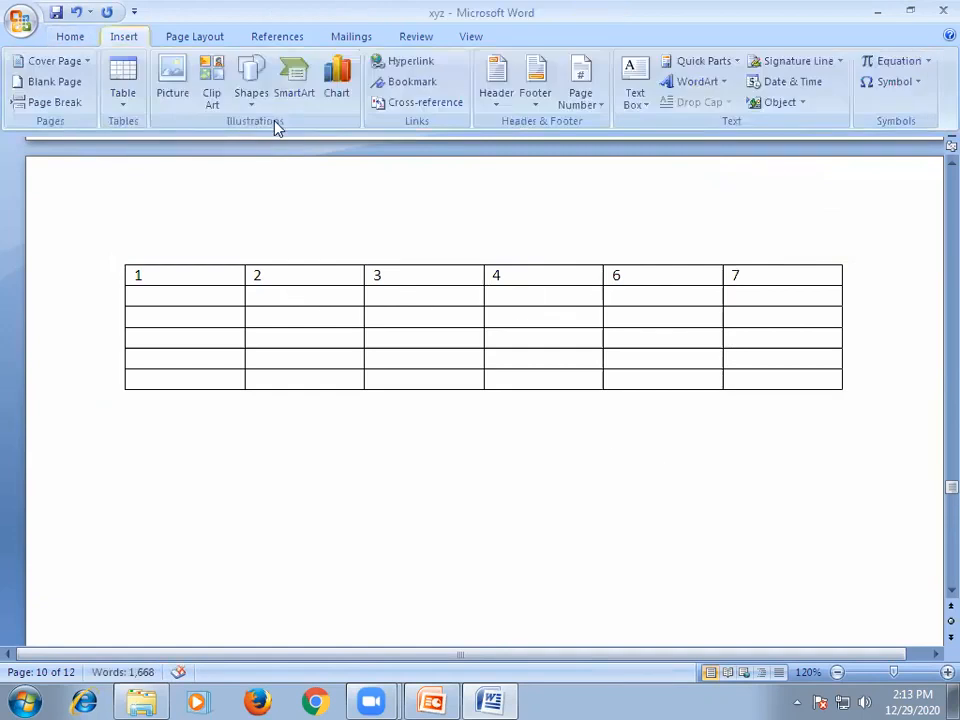
pyautogui.click(122, 112)
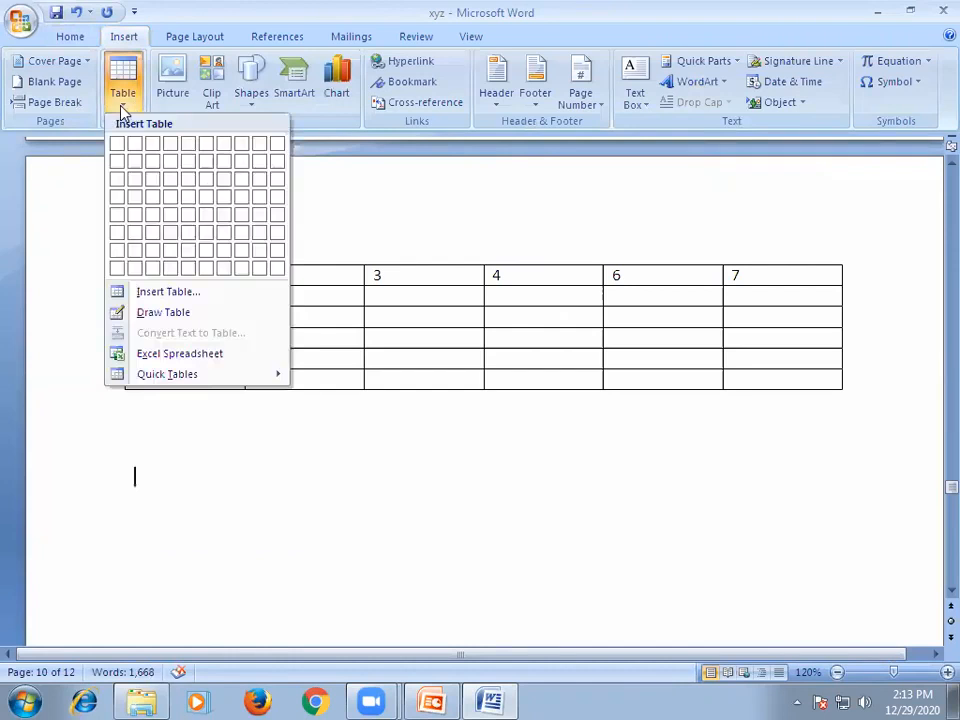
pyautogui.click(155, 313)
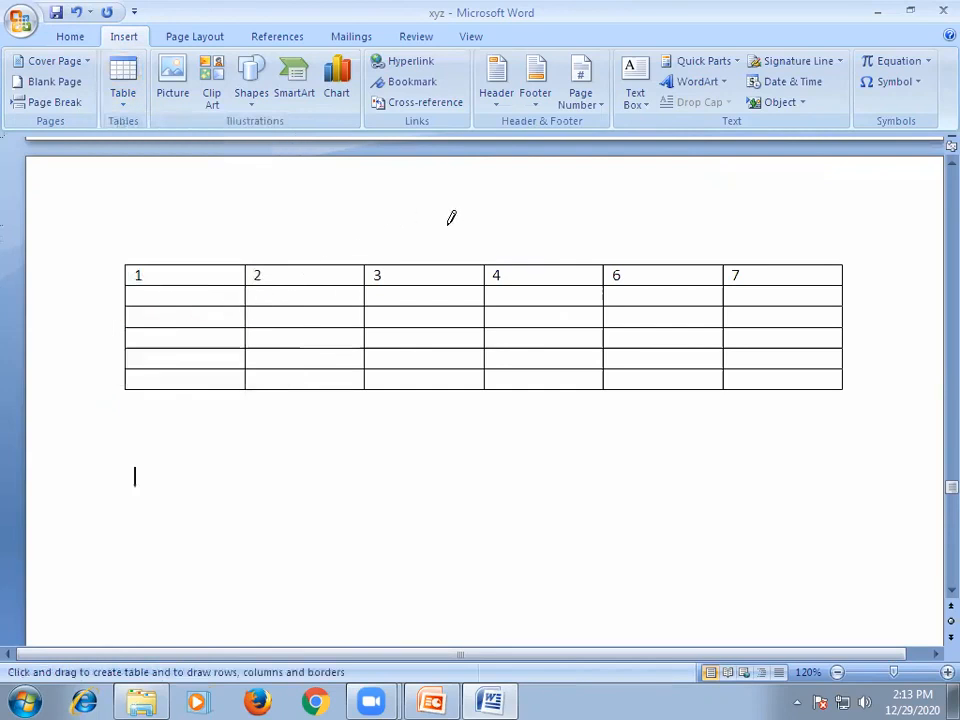
pyautogui.moveTo(545, 264); pyautogui.dragTo(554, 386)
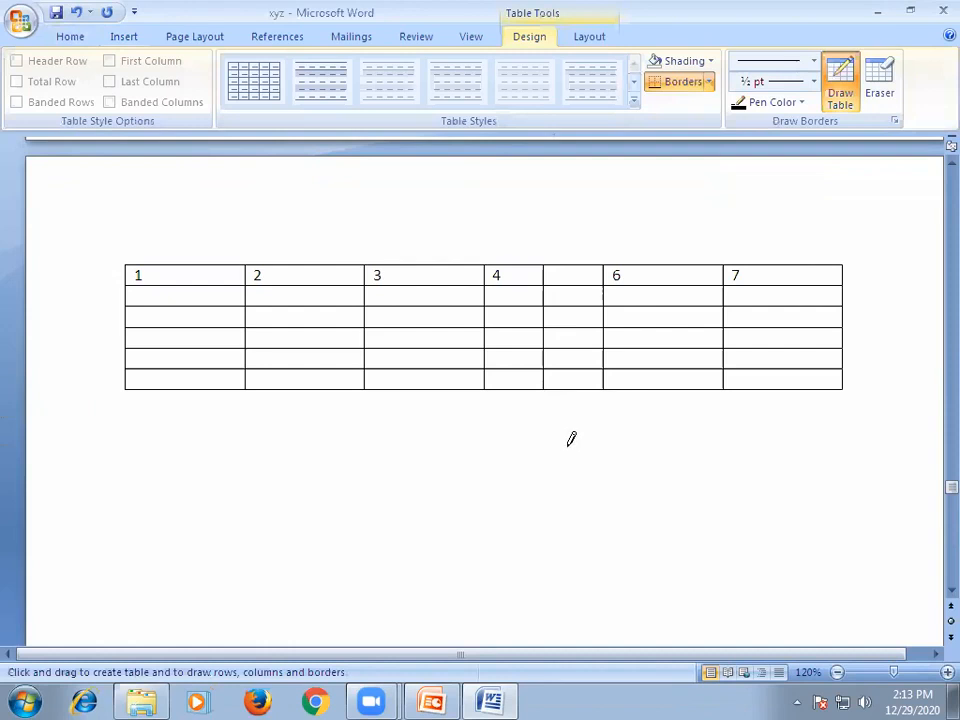
pyautogui.click(506, 430)
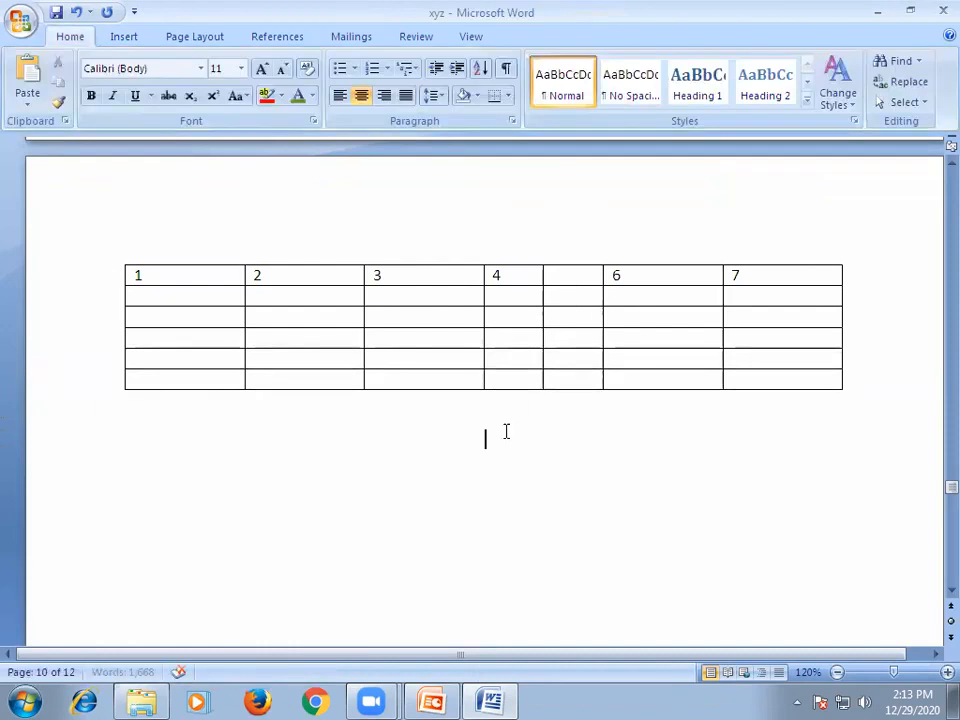
pyautogui.click(574, 278)
pyautogui.write('5')
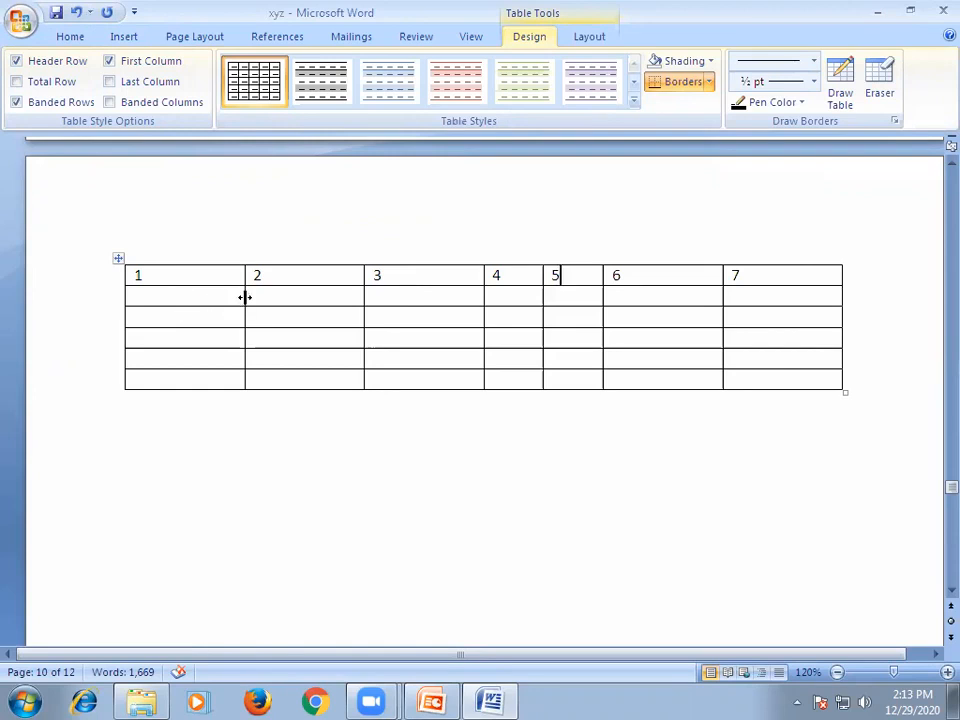
# Resize the table columns by moving their borders: narrow columns 1 and 6, widen column 2, and even out columns 4 and 5
pyautogui.moveTo(245, 297); pyautogui.dragTo(187, 312)
pyautogui.moveTo(361, 297); pyautogui.dragTo(403, 302)
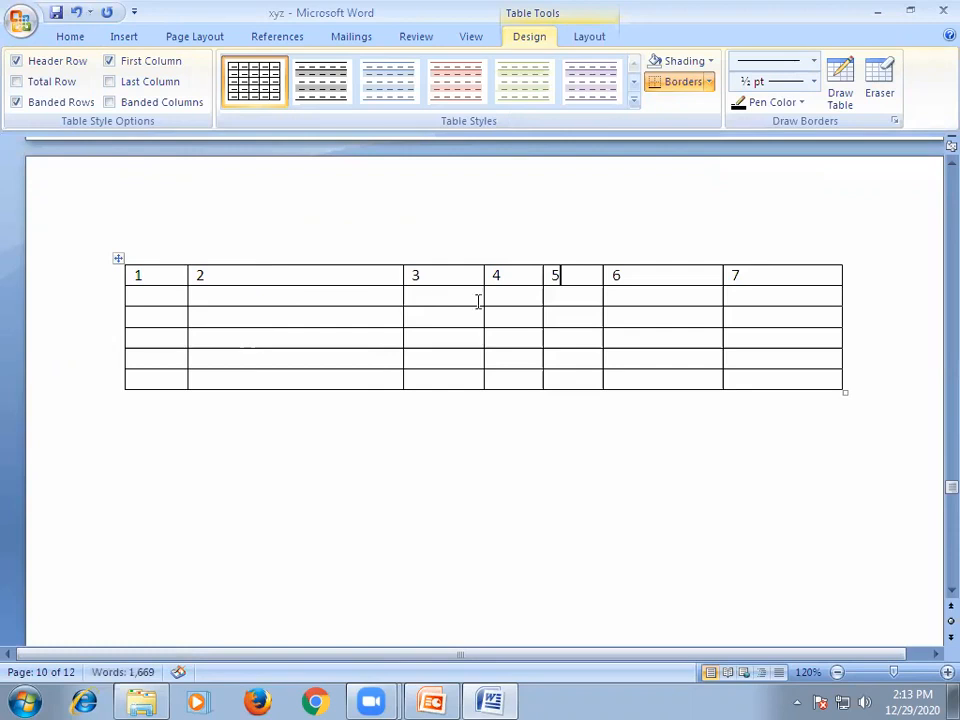
pyautogui.moveTo(483, 298); pyautogui.dragTo(518, 298)
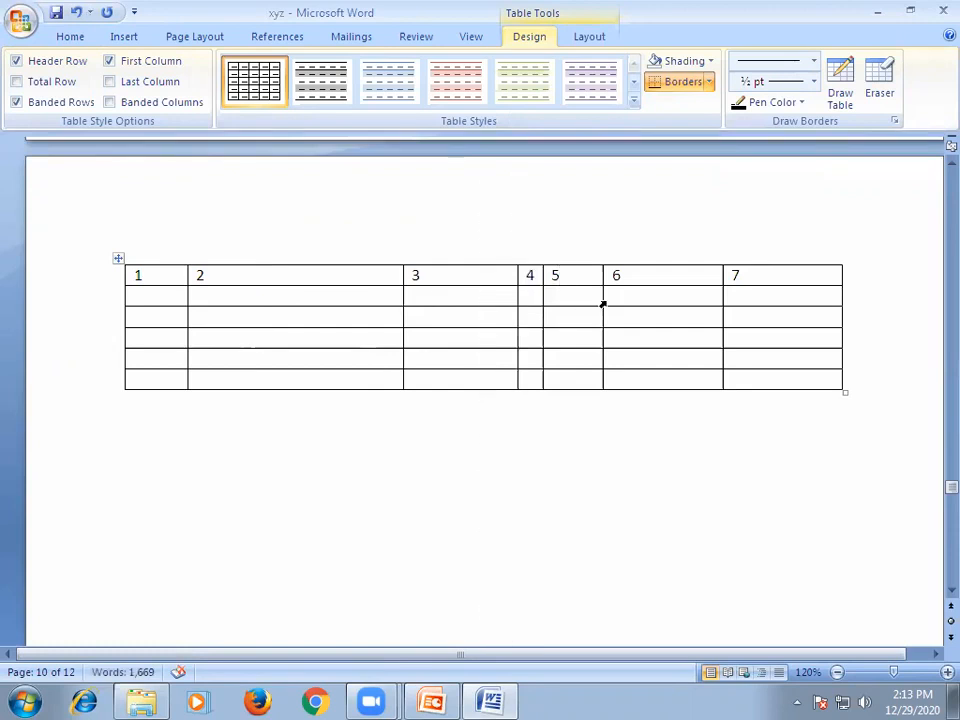
pyautogui.moveTo(603, 301); pyautogui.dragTo(651, 300)
pyautogui.moveTo(541, 301); pyautogui.dragTo(585, 314)
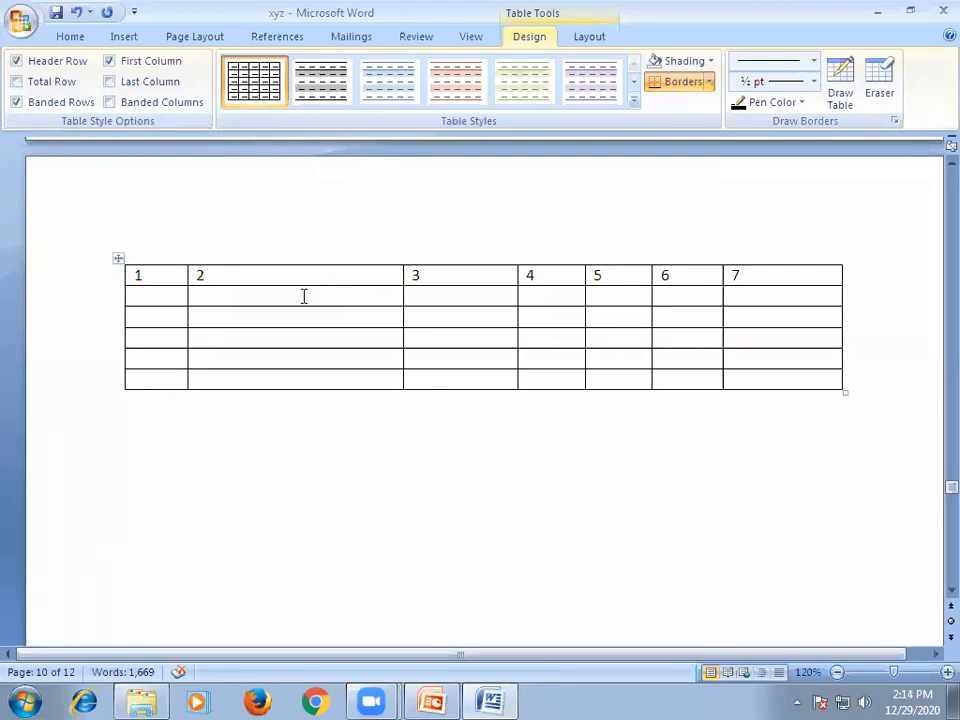
# Apply the built-in Oriel theme to the document
pyautogui.scroll(10, 308, 380)
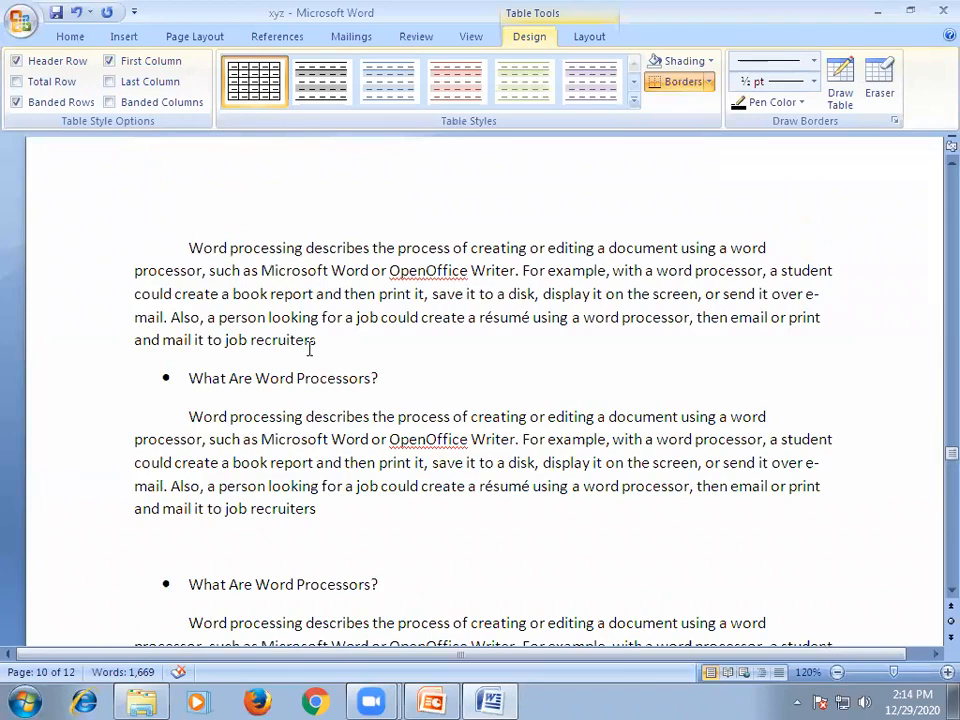
pyautogui.scroll(5, 309, 347)
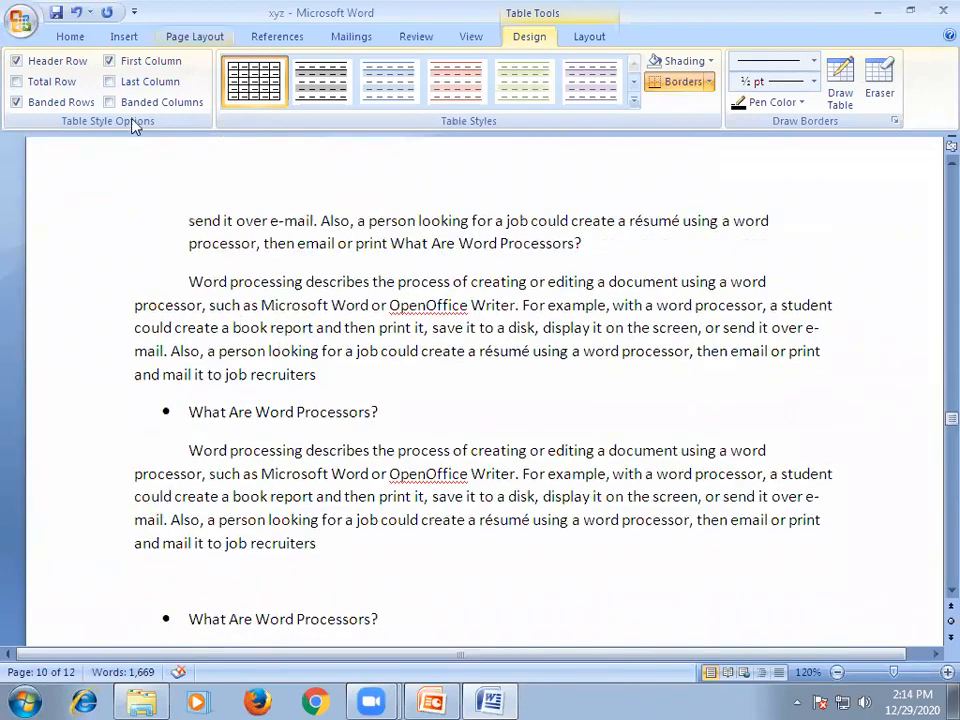
pyautogui.scroll(5, 135, 125)
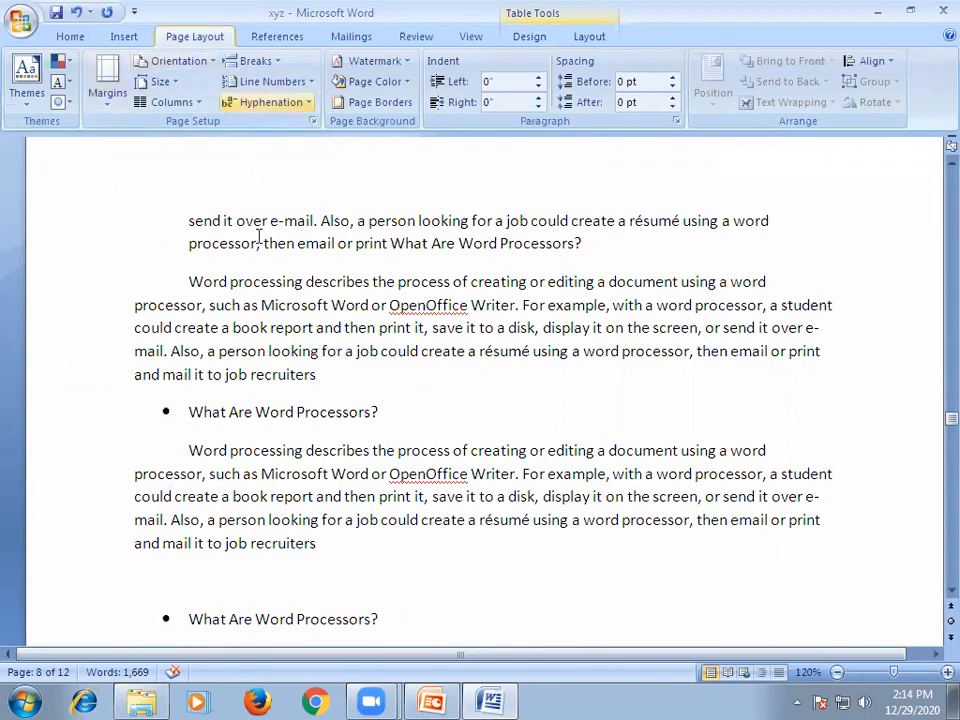
pyautogui.click(27, 100)
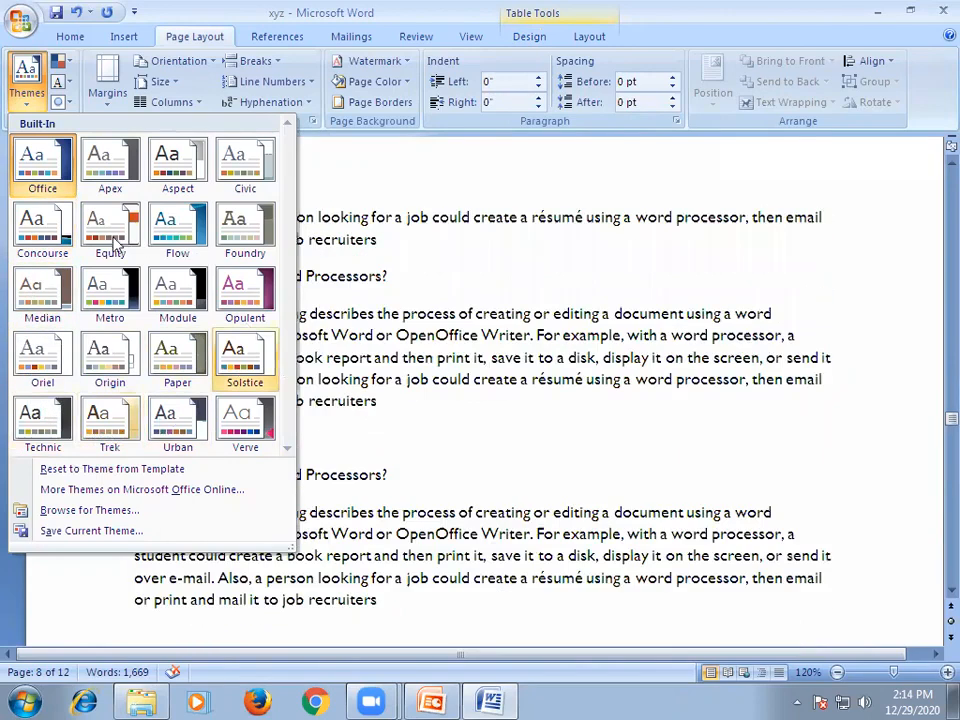
pyautogui.click(43, 355)
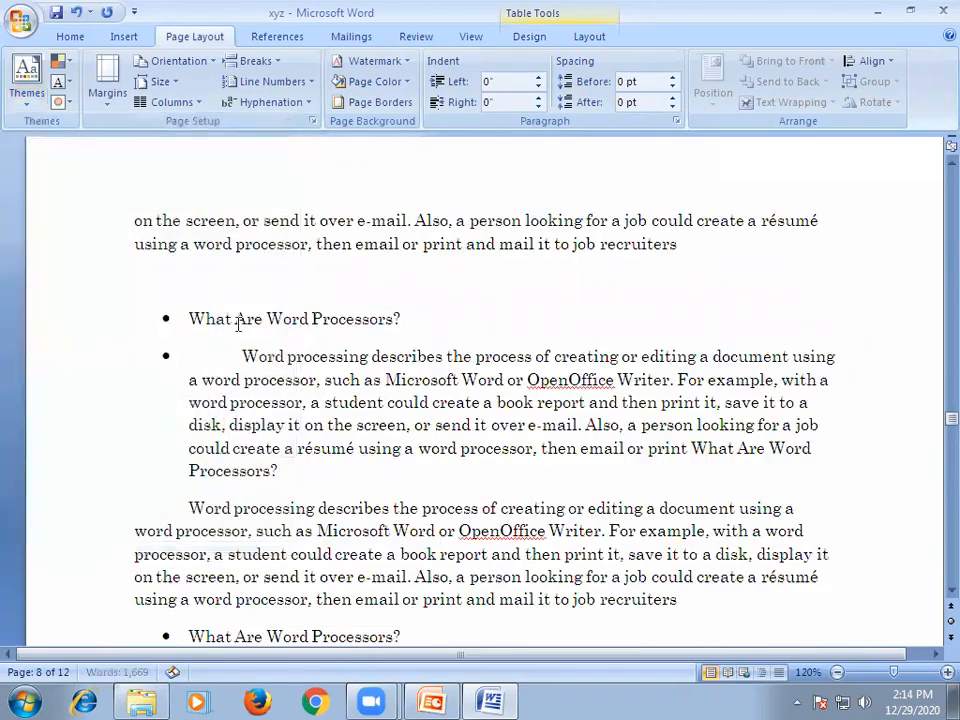
# Examine how the new theme affects the fonts of the text across the document's pages
pyautogui.scroll(-10, 452, 352)
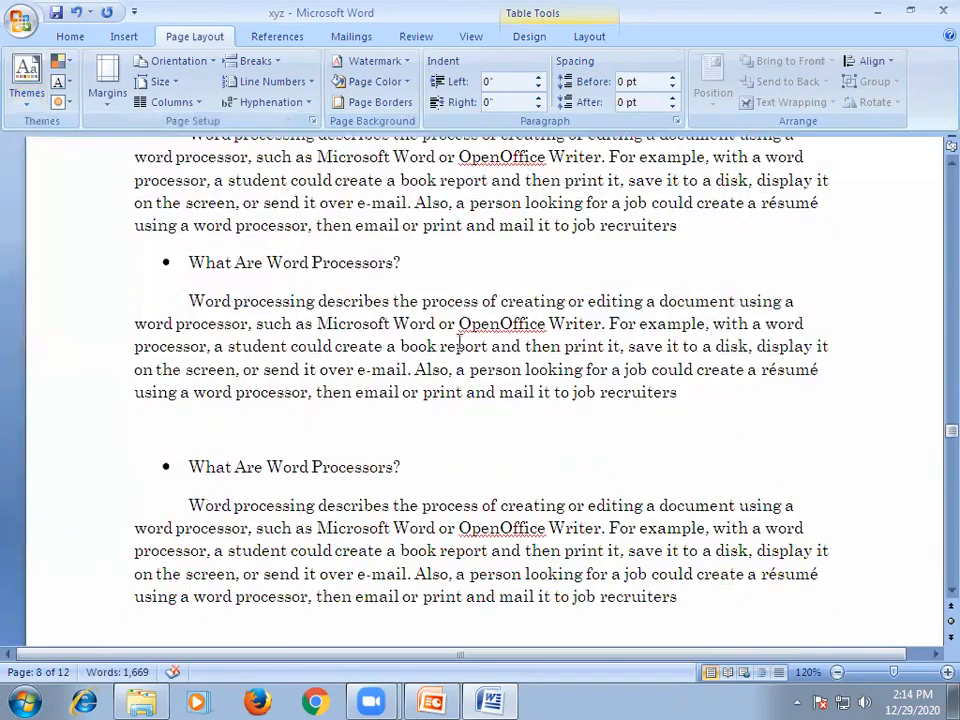
pyautogui.scroll(20, 459, 340)
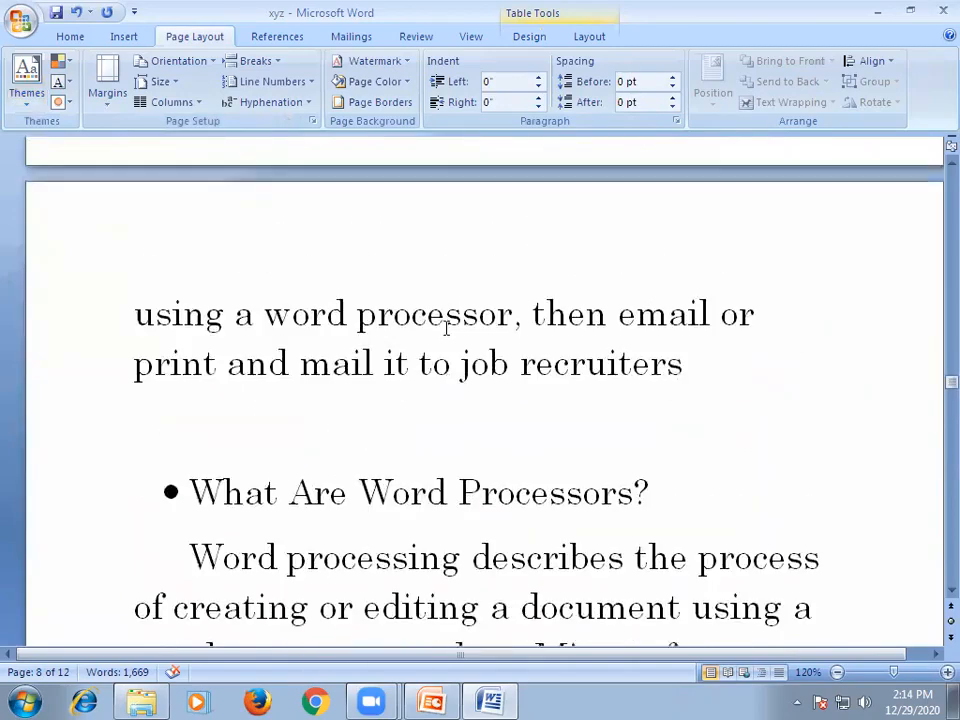
pyautogui.scroll(20, 445, 333)
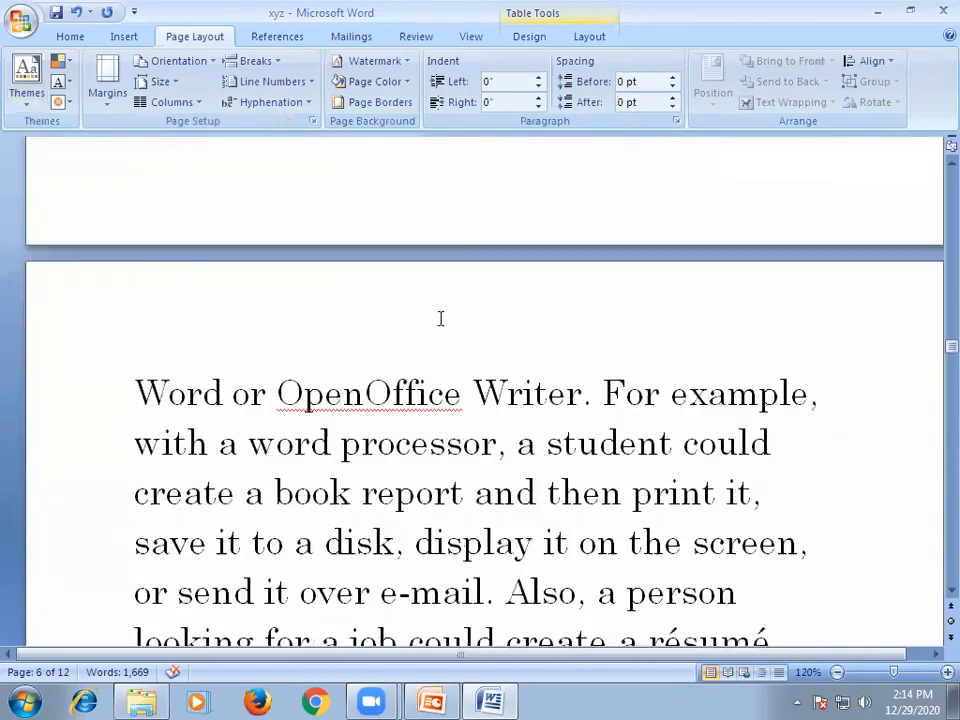
pyautogui.scroll(15, 440, 318)
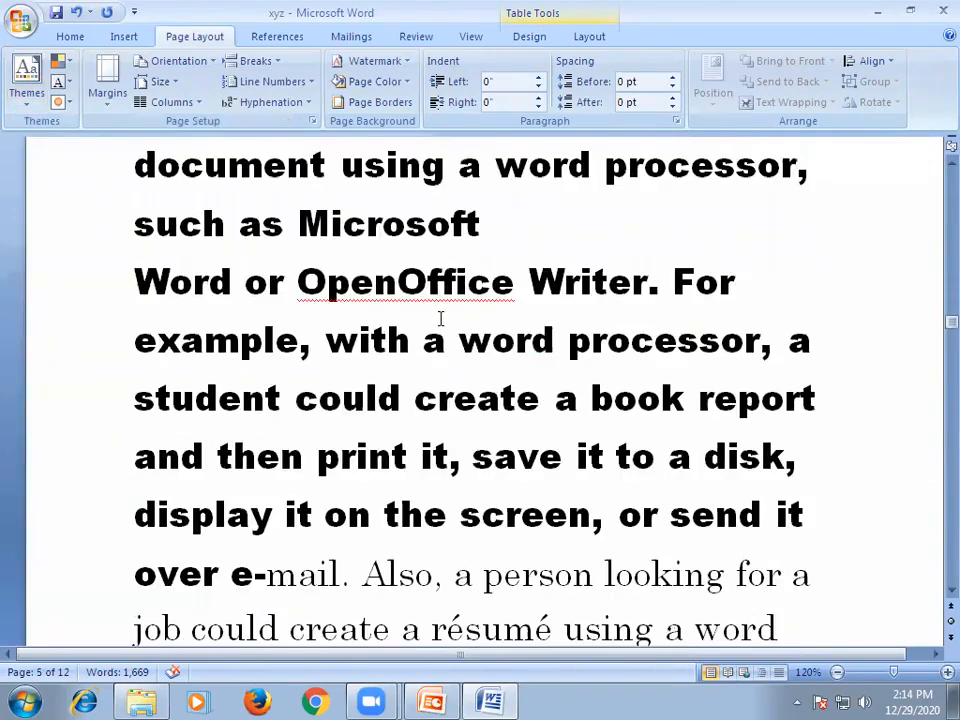
pyautogui.scroll(-3, 437, 317)
pyautogui.scroll(1, 437, 317)
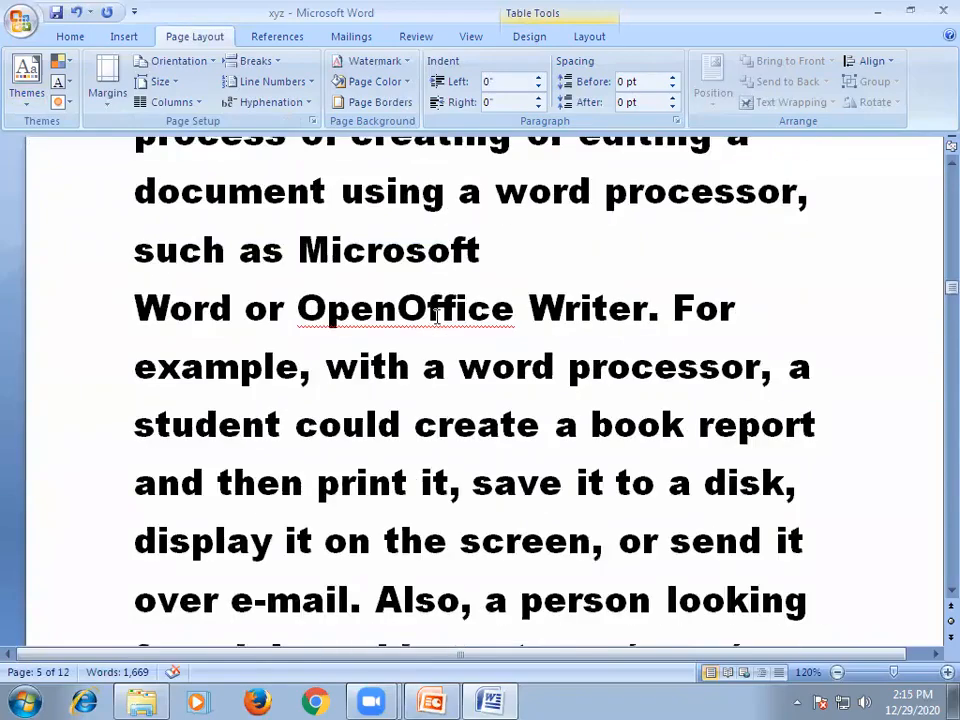
pyautogui.keyDown('ctrl'); pyautogui.scroll(-7, 437, 317); pyautogui.keyUp('ctrl')
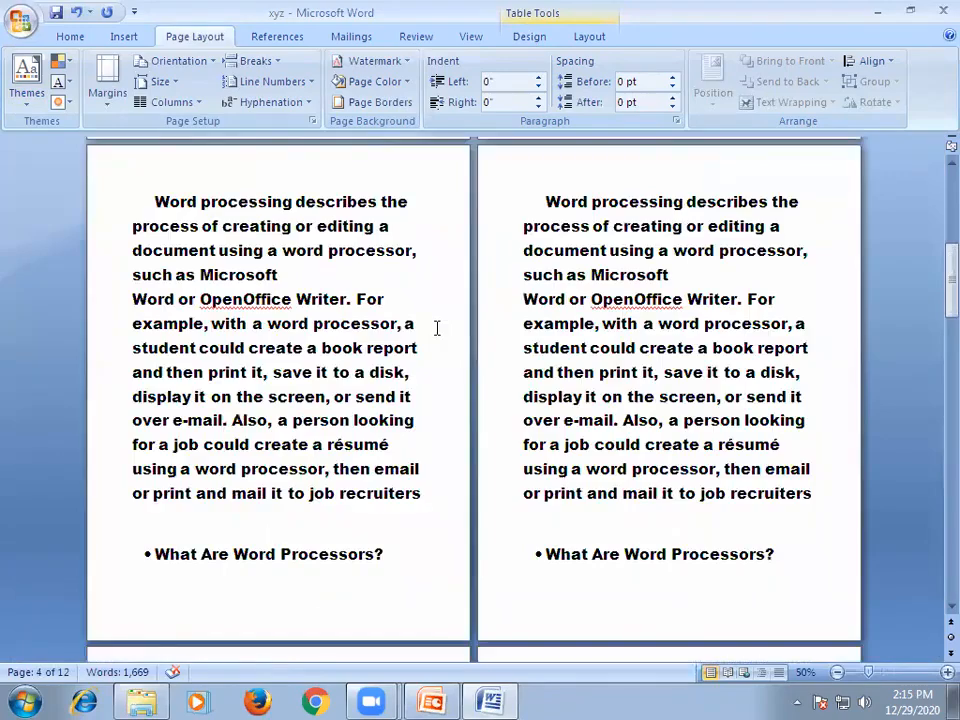
pyautogui.scroll(-10, 437, 330)
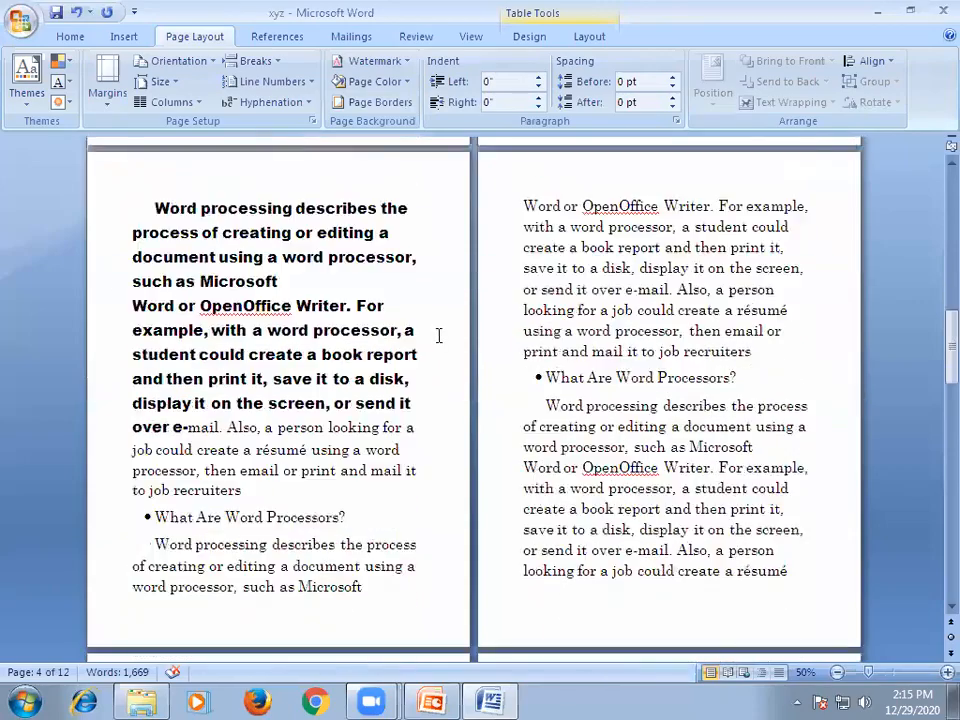
pyautogui.scroll(-8, 438, 335)
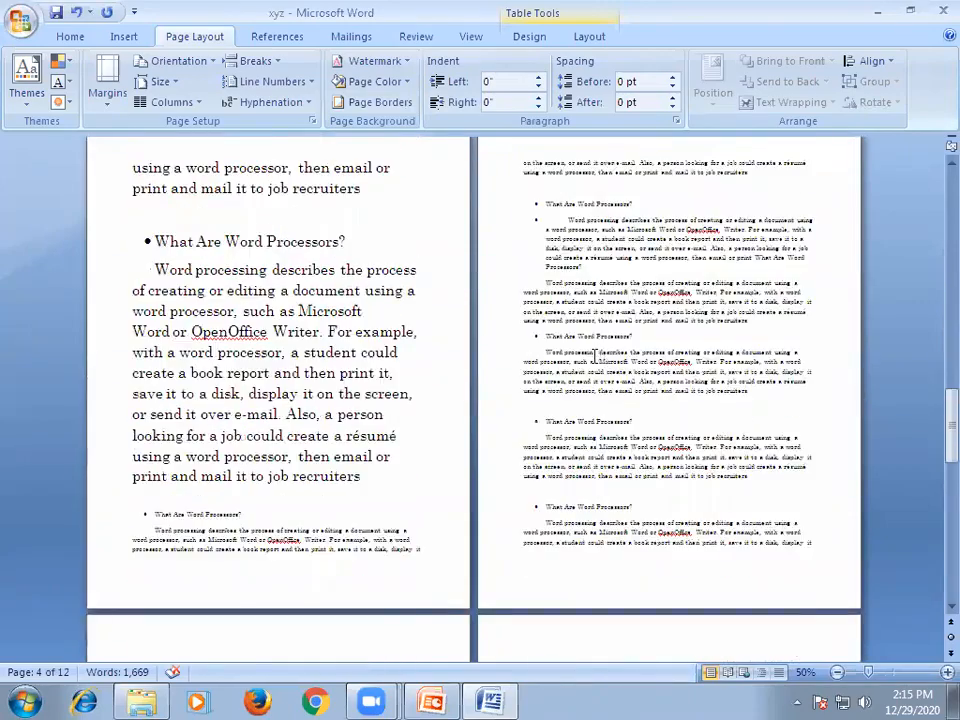
pyautogui.scroll(-8, 590, 350)
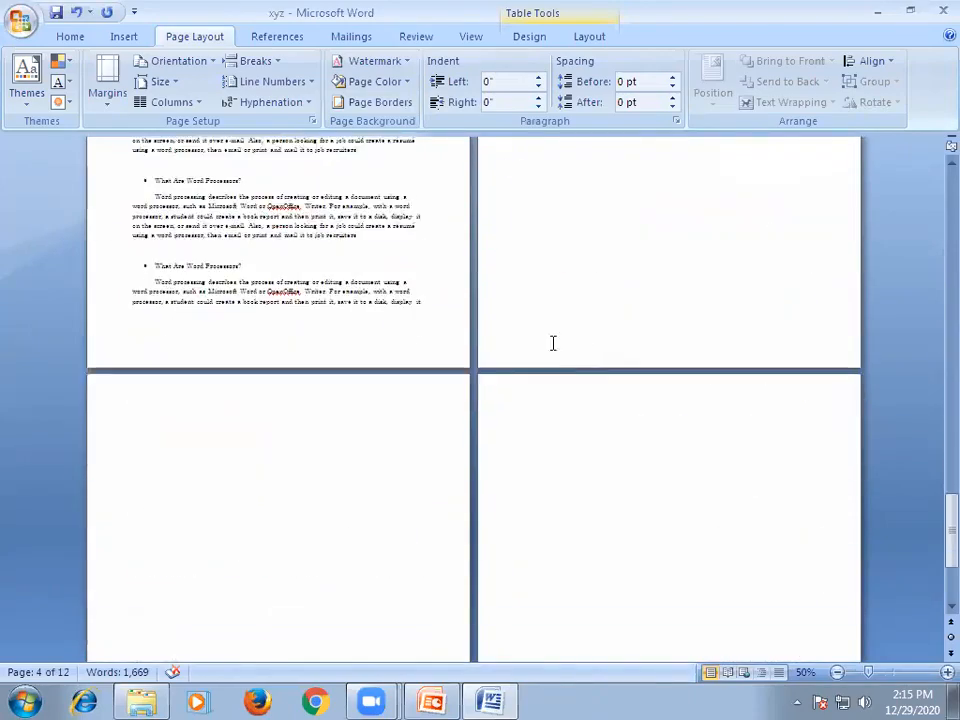
pyautogui.scroll(6, 552, 342)
pyautogui.scroll(10, 551, 340)
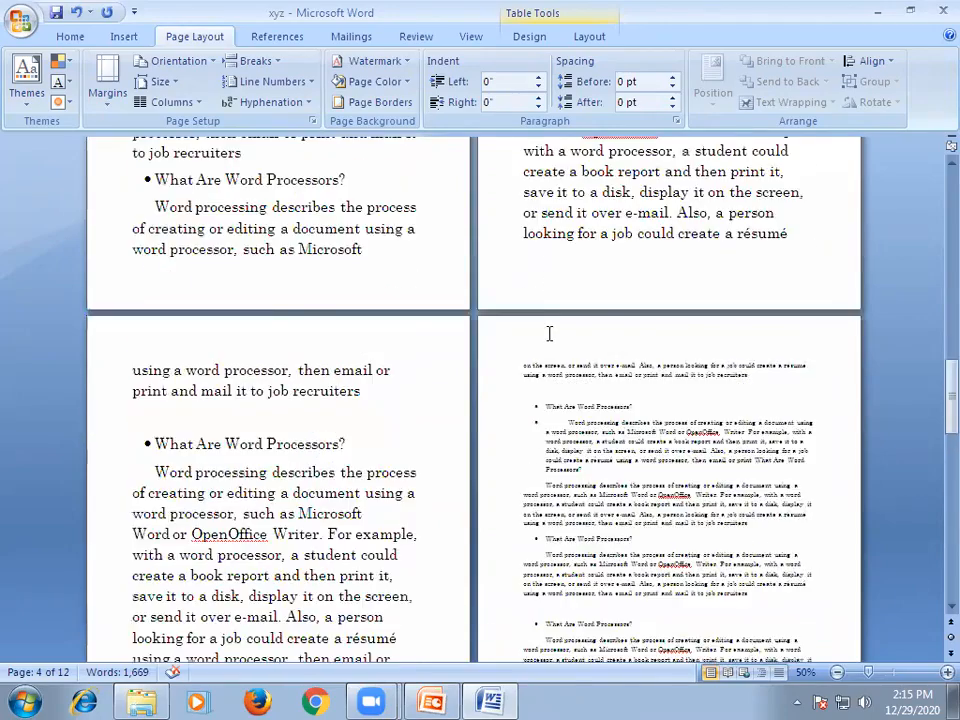
pyautogui.scroll(-3, 548, 330)
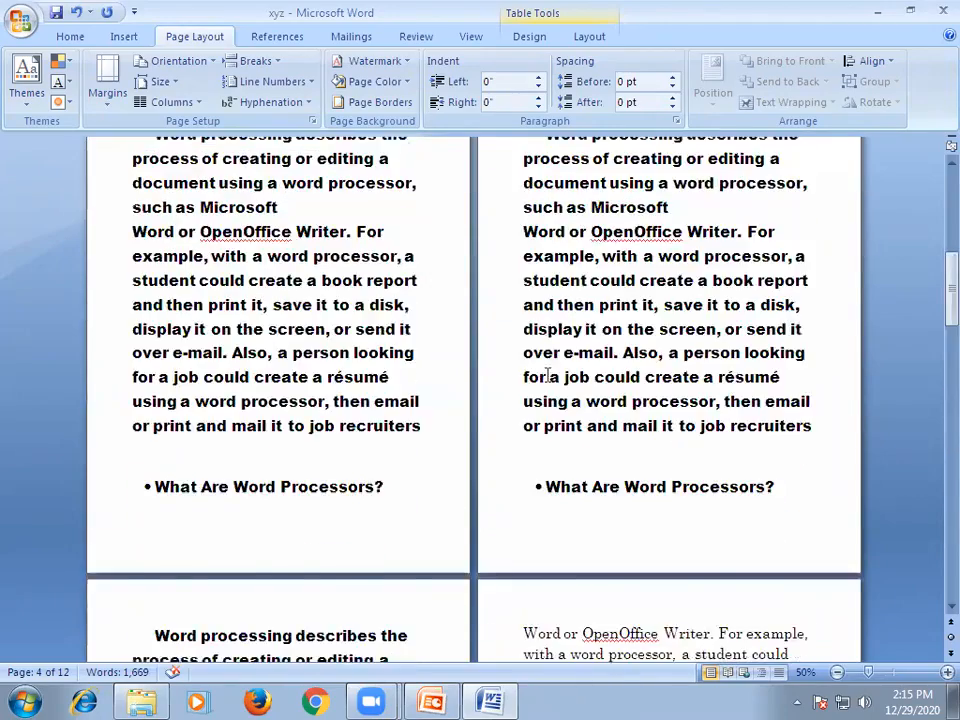
# Use Format Painter to copy the formatting of "create a book report and then print it," onto the document text from the first-page heading onward
pyautogui.scroll(-3, 550, 380)
pyautogui.moveTo(524, 384); pyautogui.dragTo(788, 384)
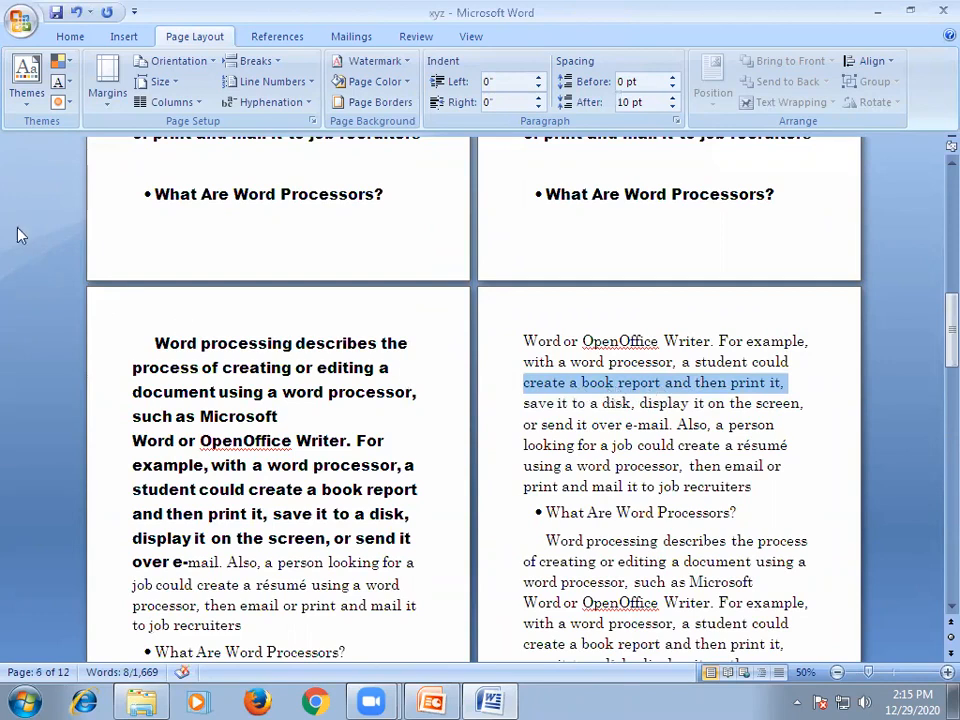
pyautogui.click(71, 37)
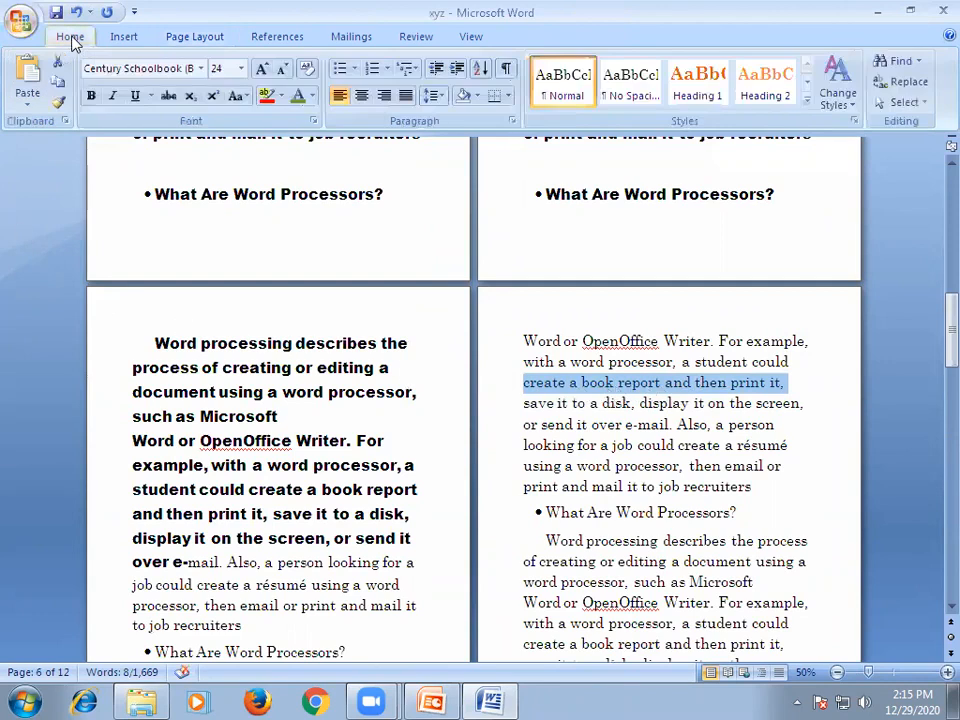
pyautogui.click(58, 104)
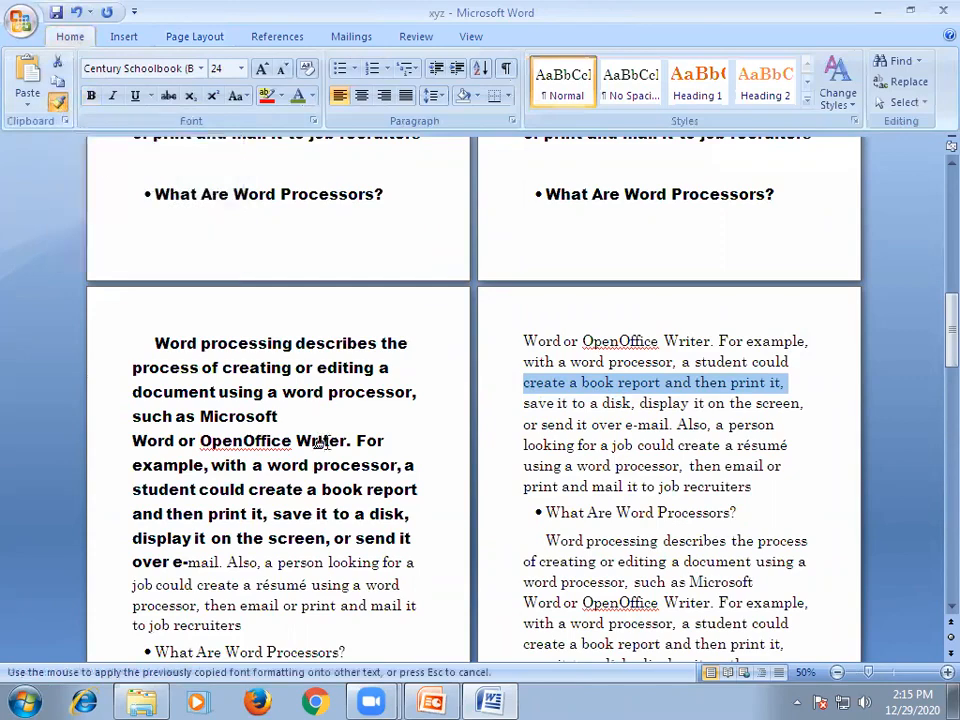
pyautogui.scroll(3, 381, 450)
pyautogui.scroll(11, 390, 450)
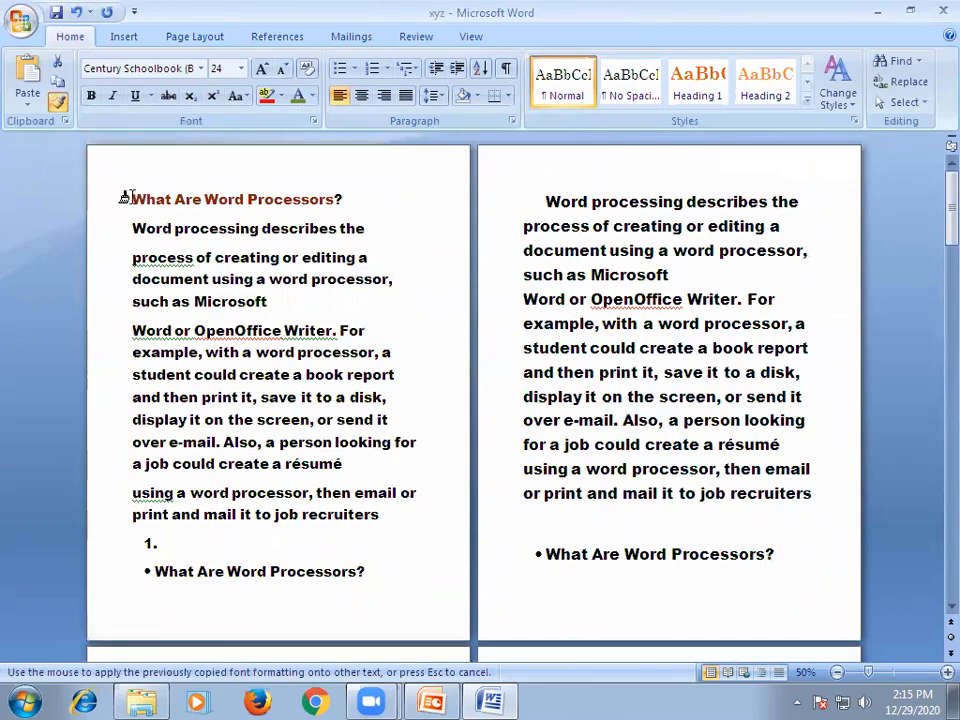
pyautogui.moveTo(132, 200)
pyautogui.mouseDown()
pyautogui.moveTo(328, 452)
pyautogui.moveTo(583, 699)
pyautogui.moveTo(317, 293)
pyautogui.moveTo(426, 457)
pyautogui.moveTo(429, 673)
pyautogui.moveTo(418, 579)
pyautogui.moveTo(426, 588)
pyautogui.mouseUp()
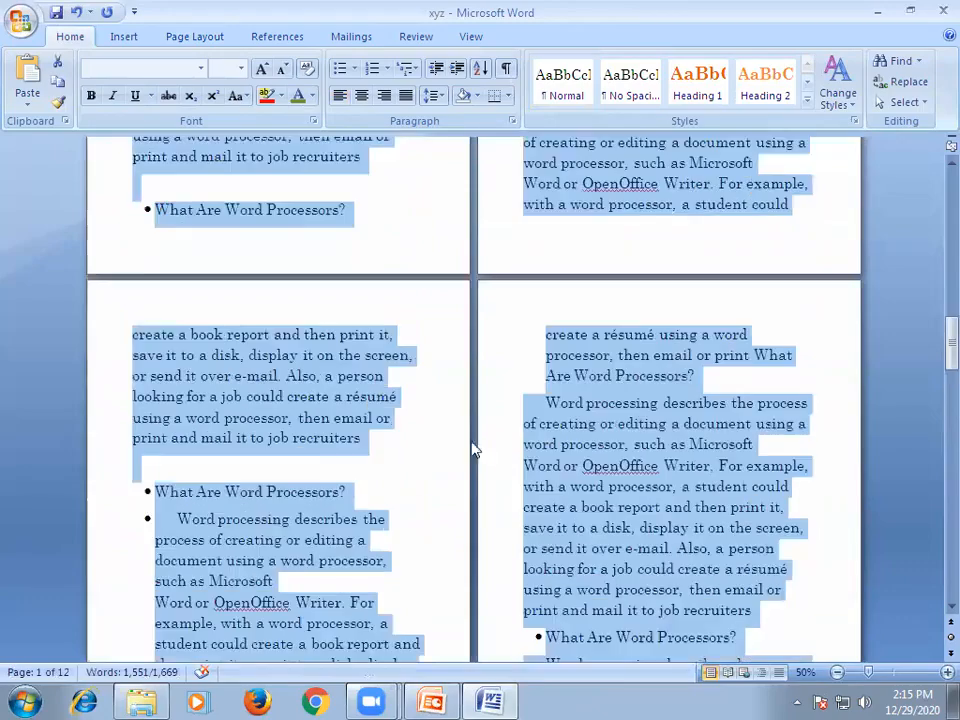
pyautogui.click(369, 439)
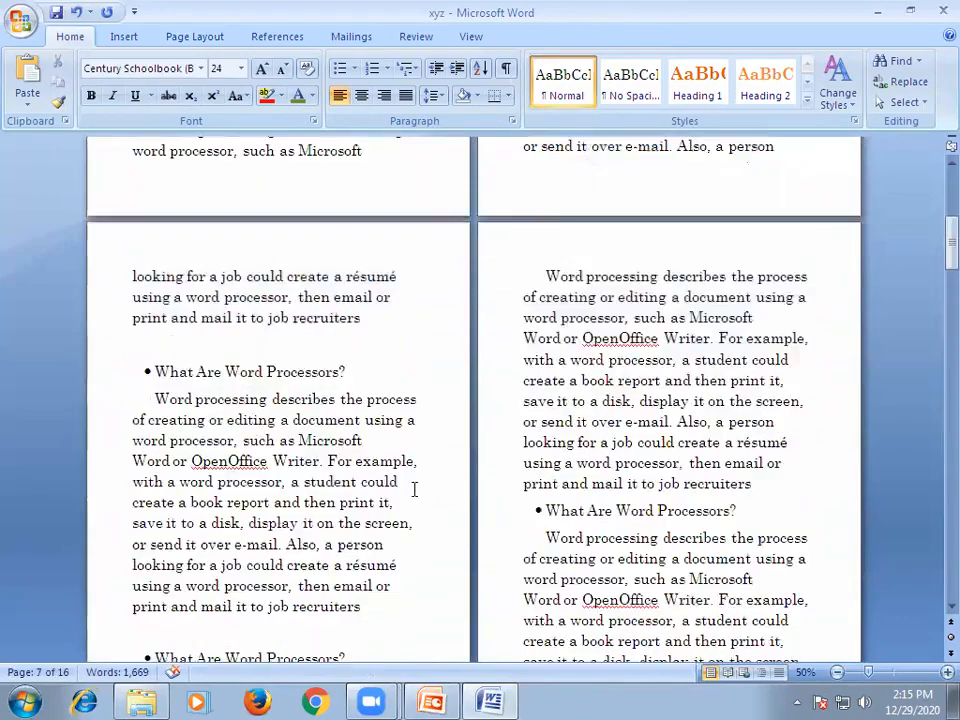
# Apply the Narrow margin preset (0.5" on all sides) to the document and review its pages
pyautogui.scroll(1, 416, 490)
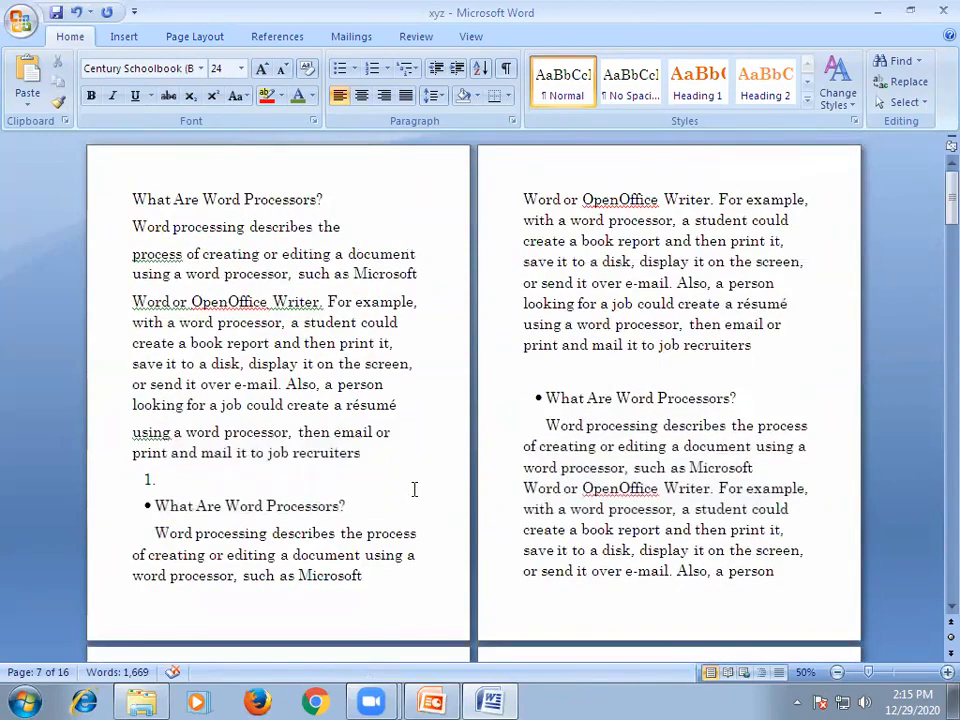
pyautogui.scroll(-7, 416, 500)
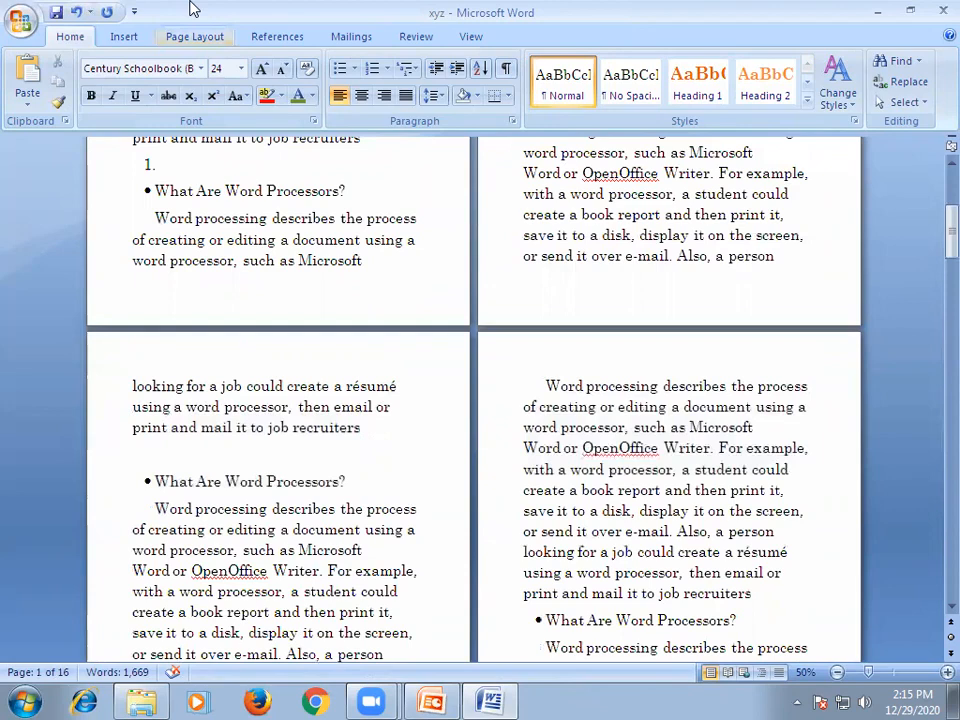
pyautogui.click(194, 36)
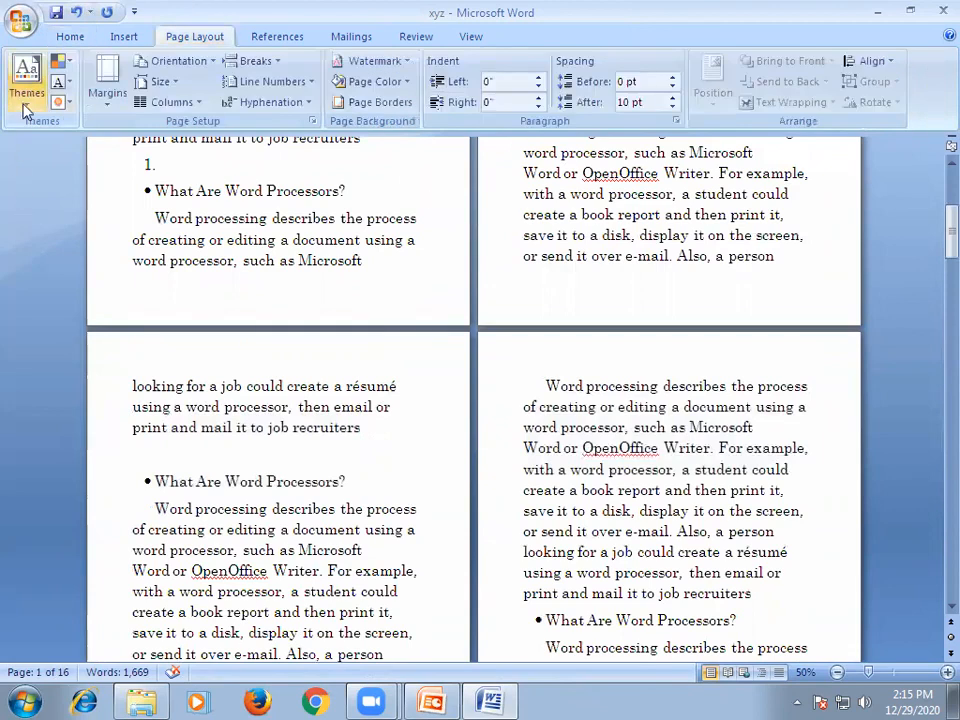
pyautogui.click(114, 104)
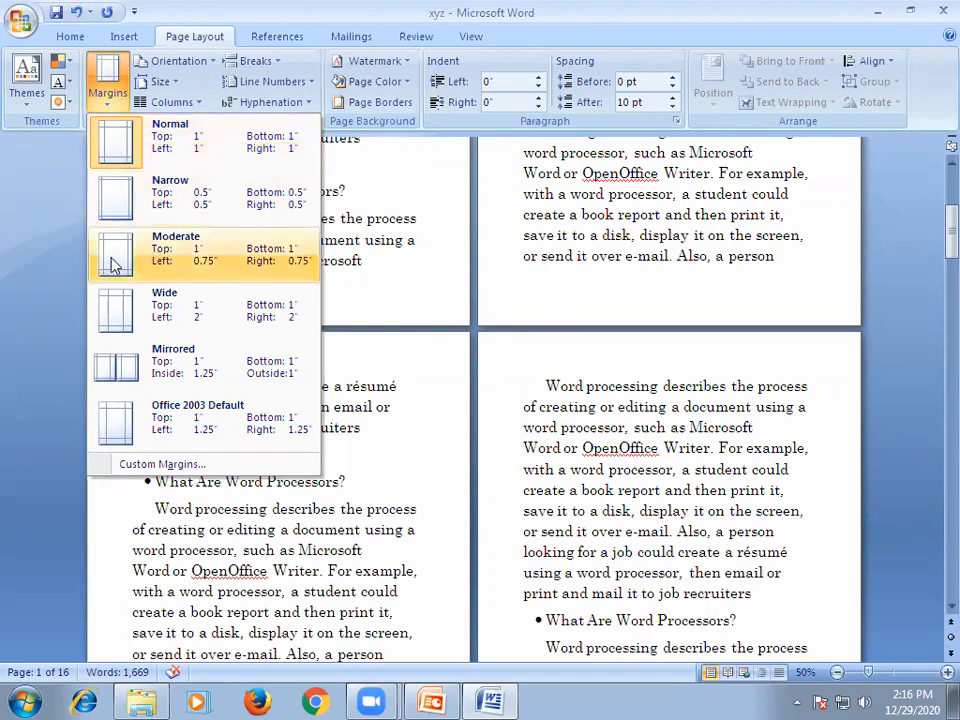
pyautogui.click(121, 198)
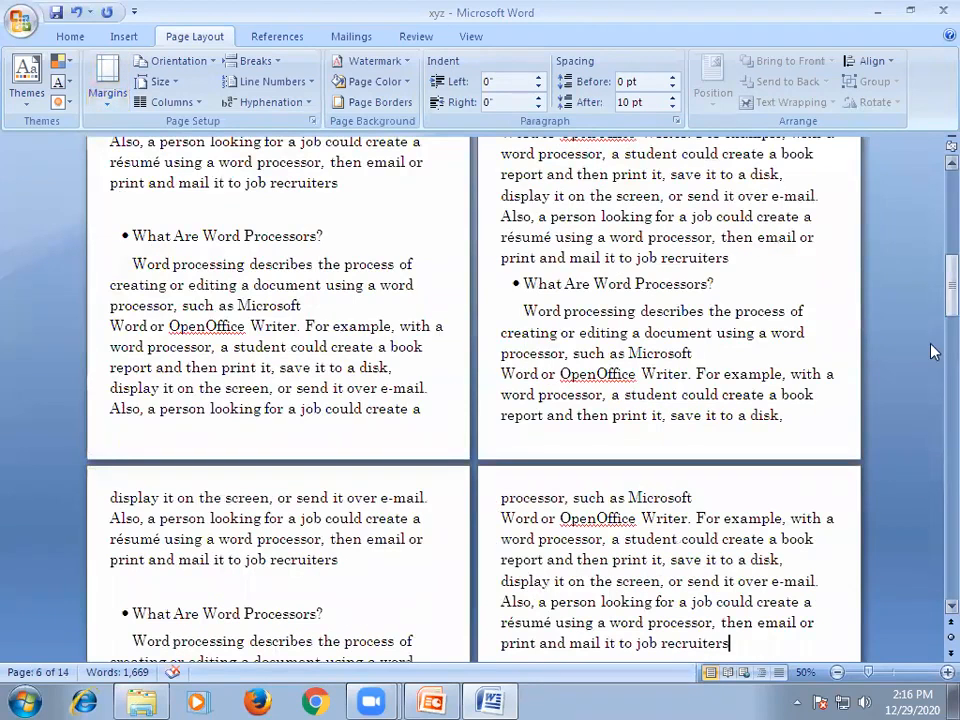
pyautogui.moveTo(933, 391); pyautogui.dragTo(933, 603)
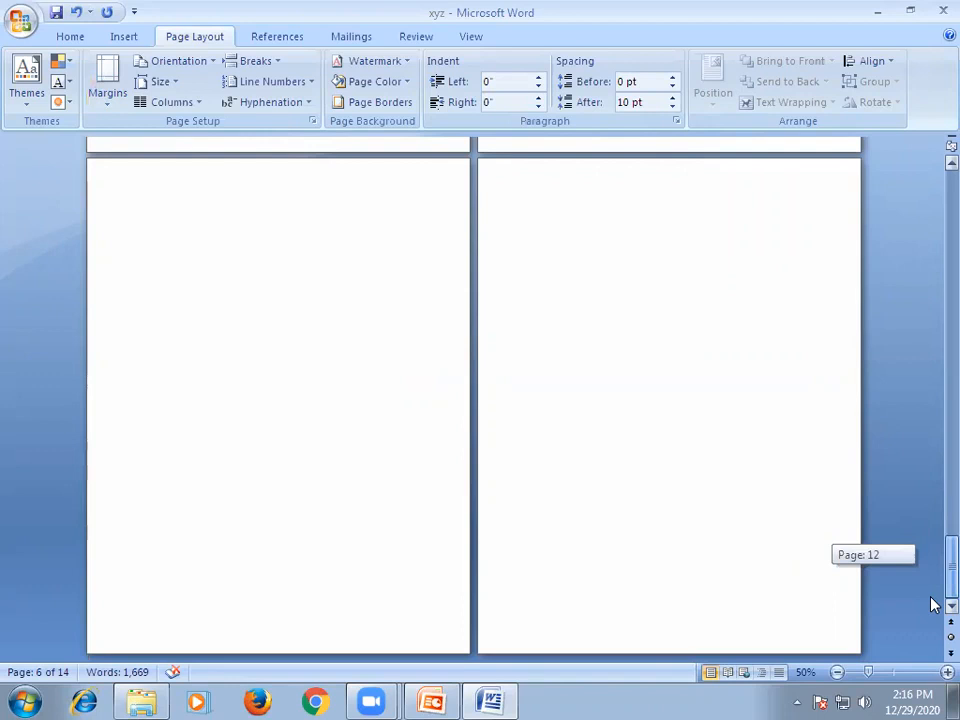
pyautogui.moveTo(930, 604); pyautogui.dragTo(934, 180)
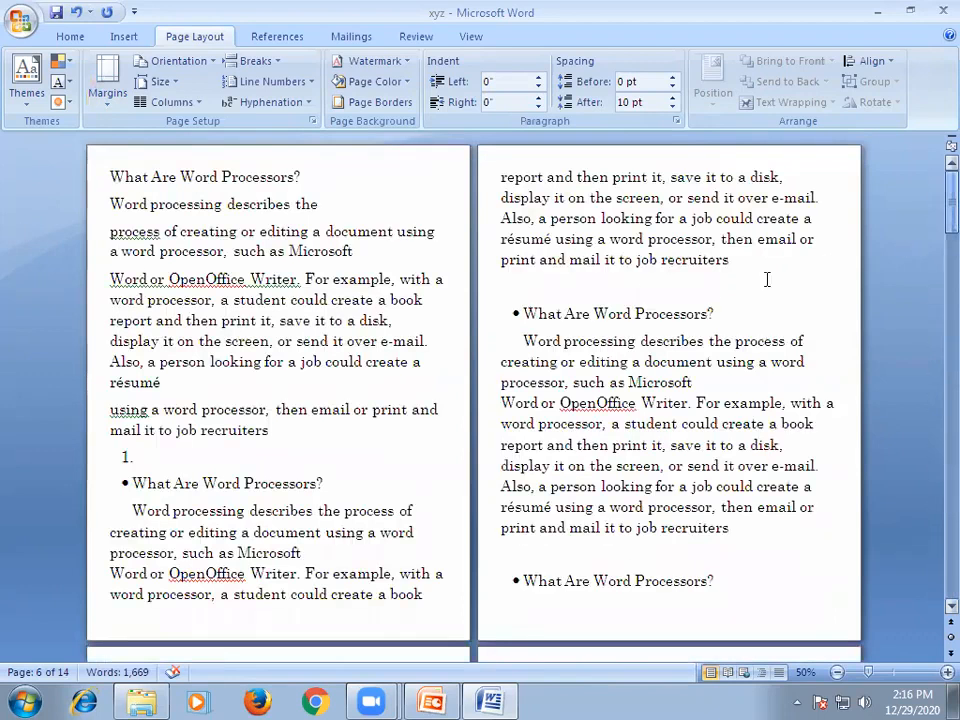
# Set the document's margins to the Normal preset with 1" on all sides, and view the margin presets again
pyautogui.click(107, 95)
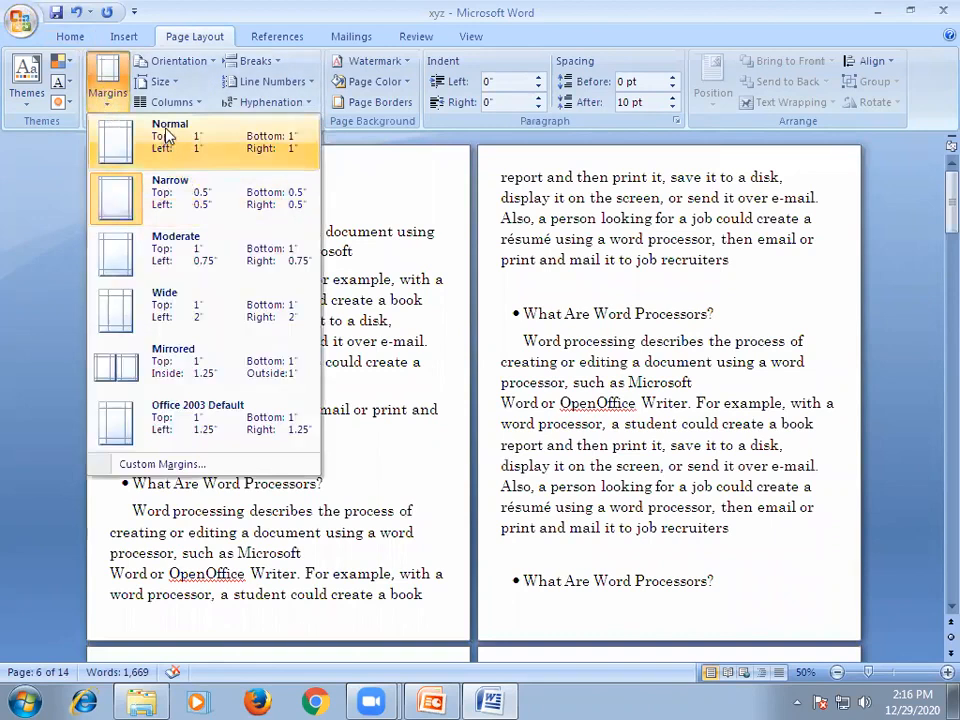
pyautogui.click(114, 142)
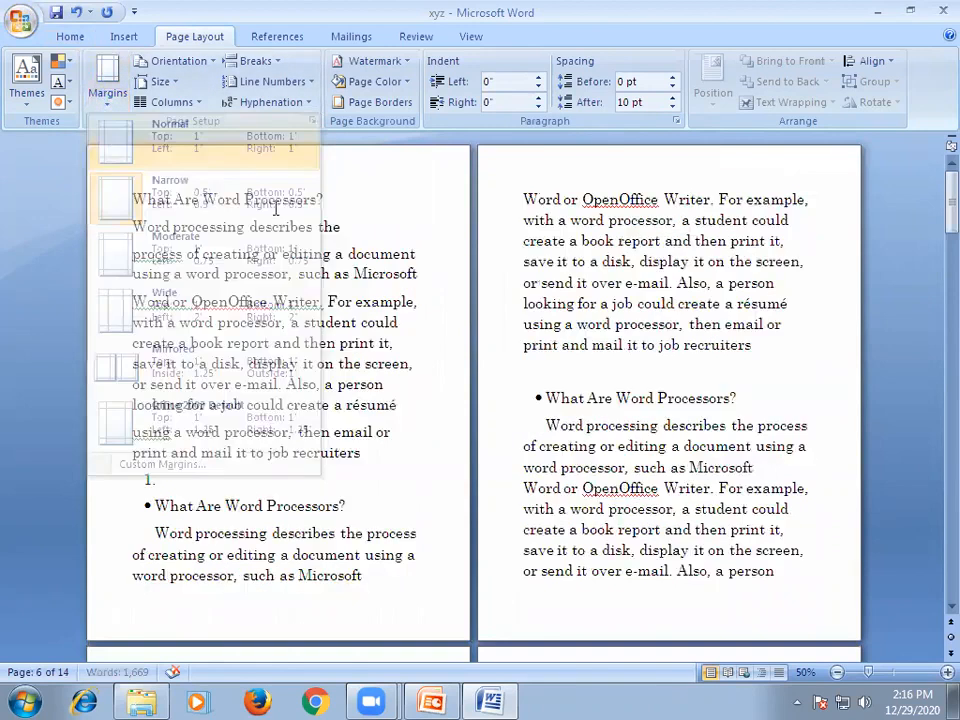
pyautogui.moveTo(952, 395); pyautogui.dragTo(930, 195)
pyautogui.click(108, 88)
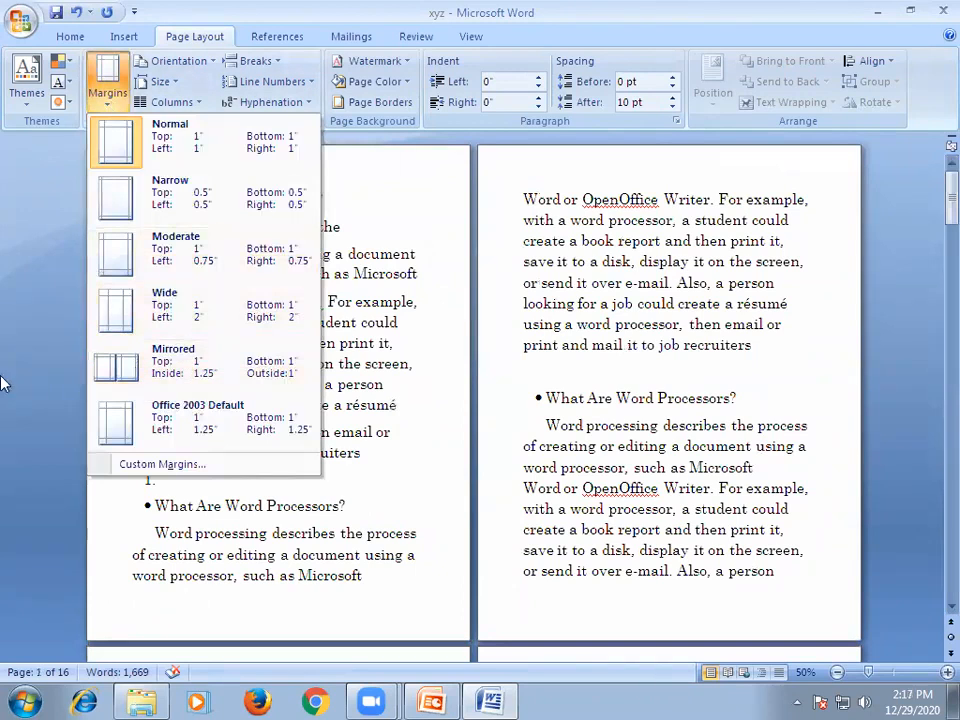
pyautogui.click(12, 272)
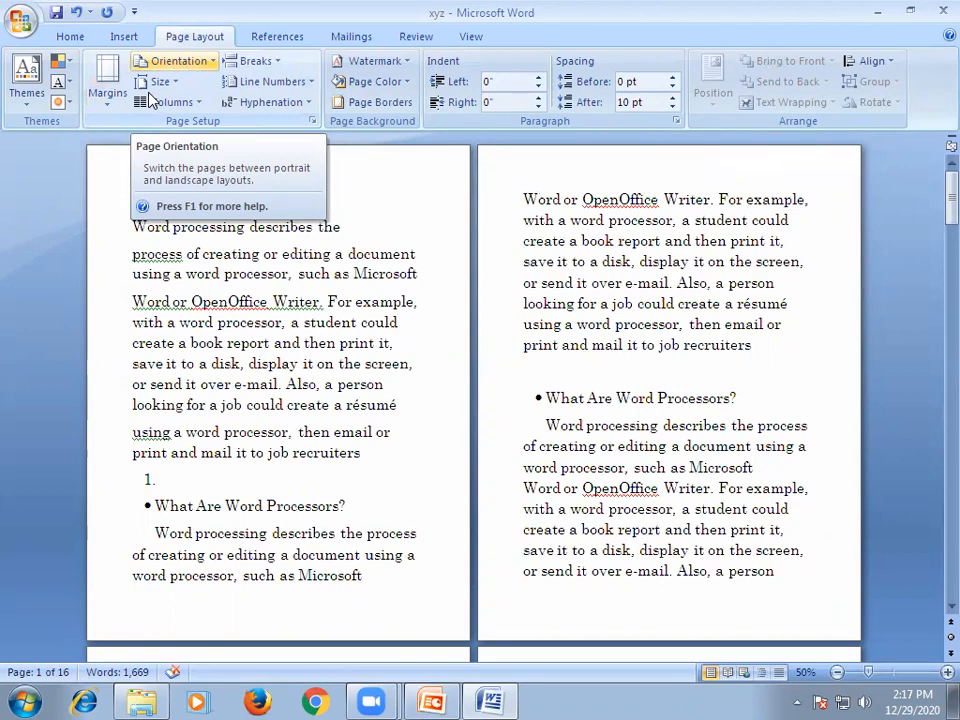
# Switch the page orientation to Landscape and view all of the document's pages together
pyautogui.click(172, 61)
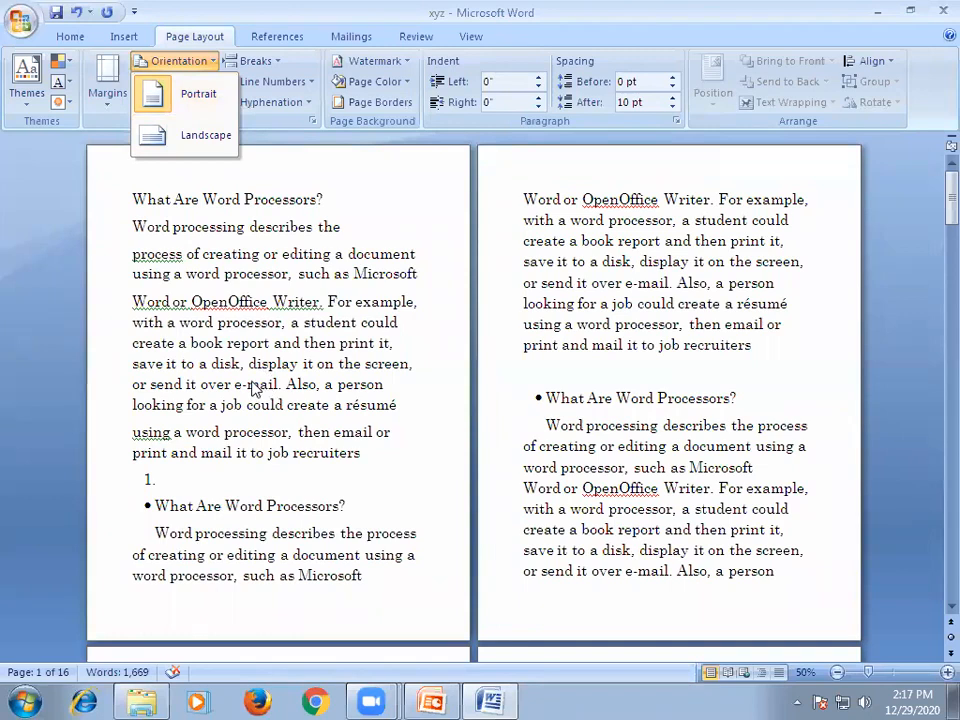
pyautogui.click(192, 146)
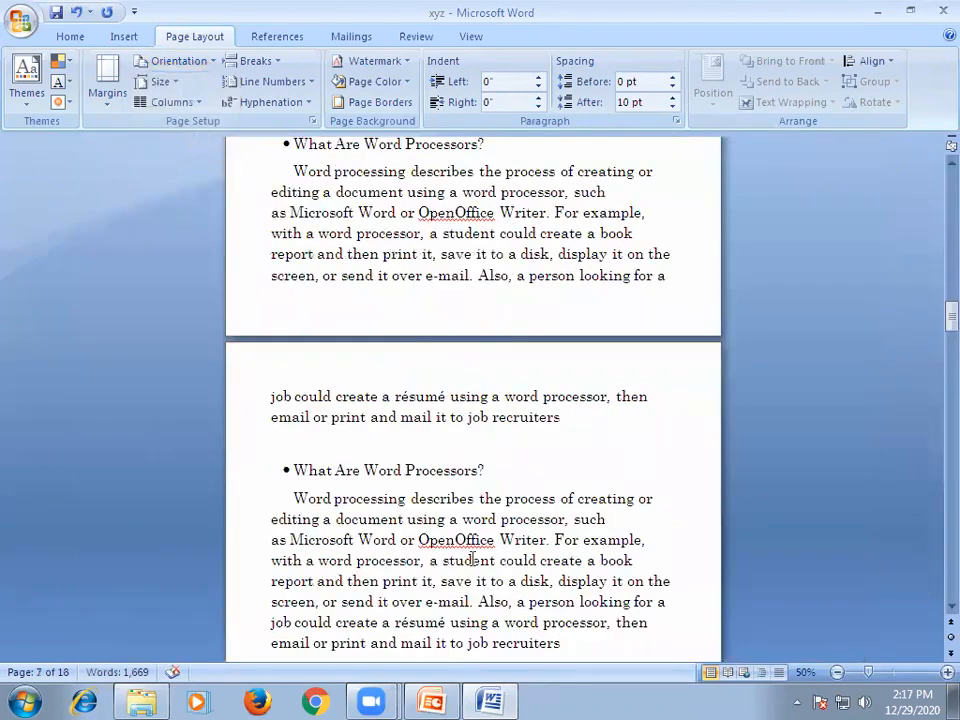
pyautogui.scroll(10, 498, 550)
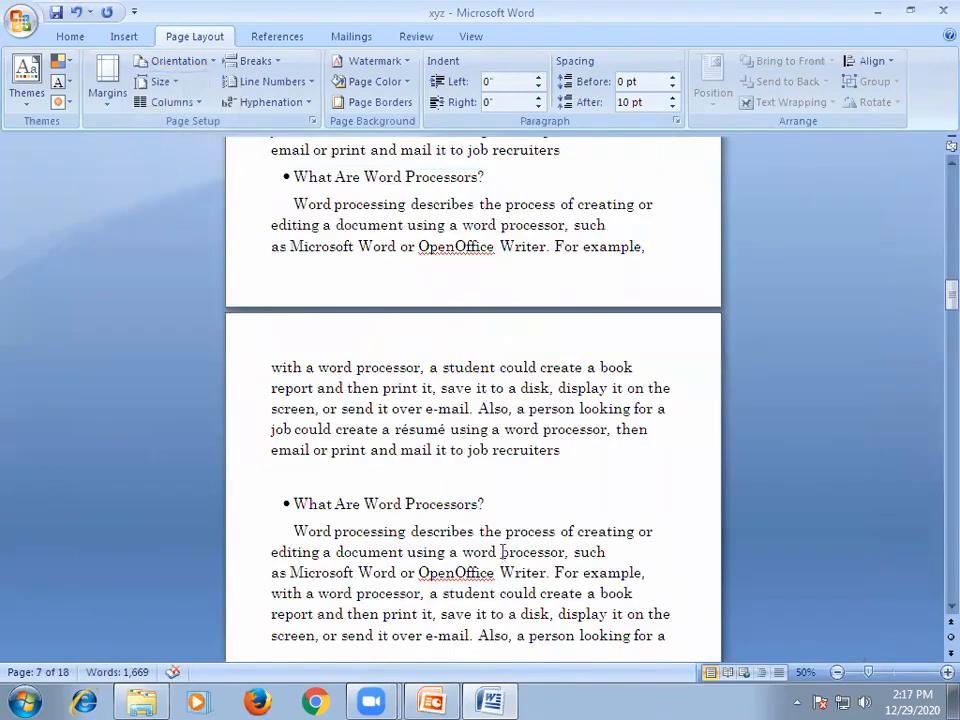
pyautogui.scroll(15, 498, 546)
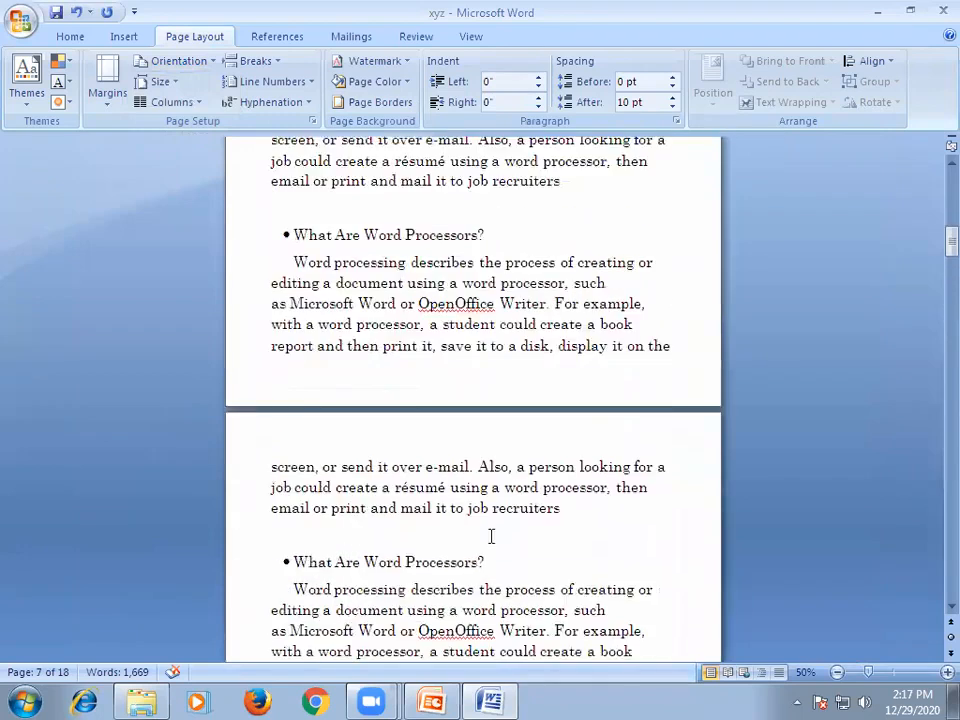
pyautogui.scroll(-4, 491, 537)
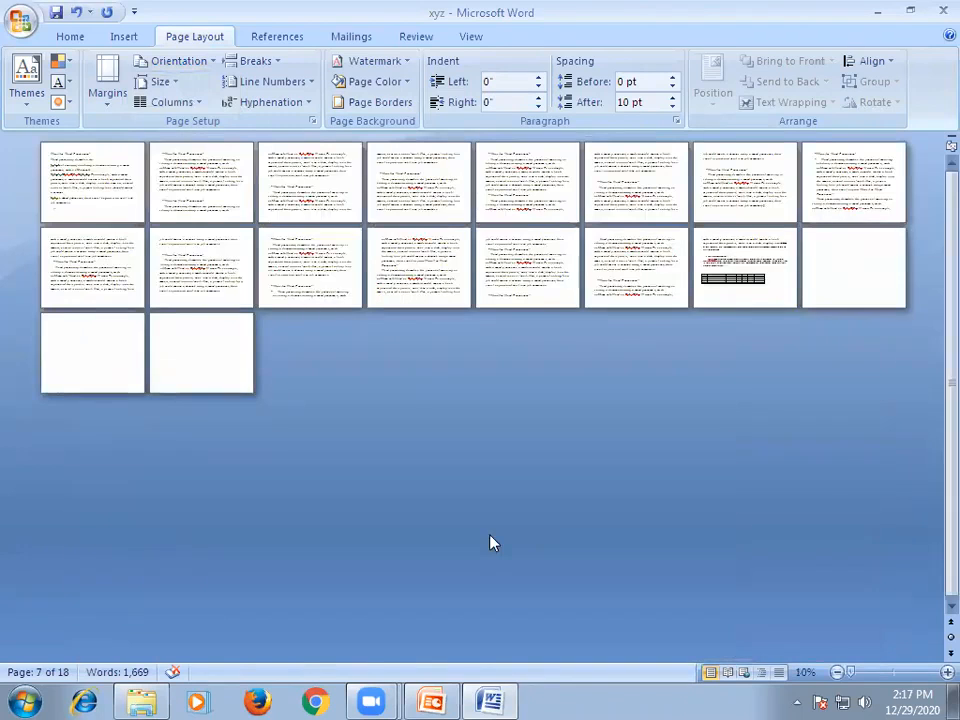
# Set the page orientation to Portrait and return to a 50% view of the pages
pyautogui.click(165, 63)
pyautogui.click(195, 98)
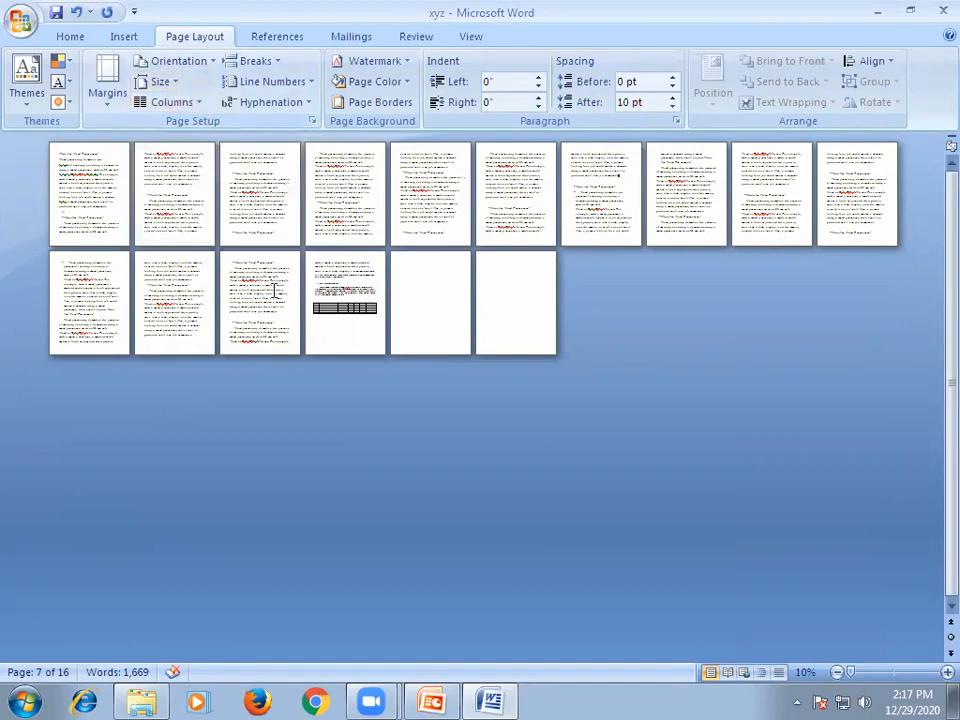
pyautogui.keyDown('ctrl'); pyautogui.scroll(5, 262, 278); pyautogui.keyUp('ctrl')
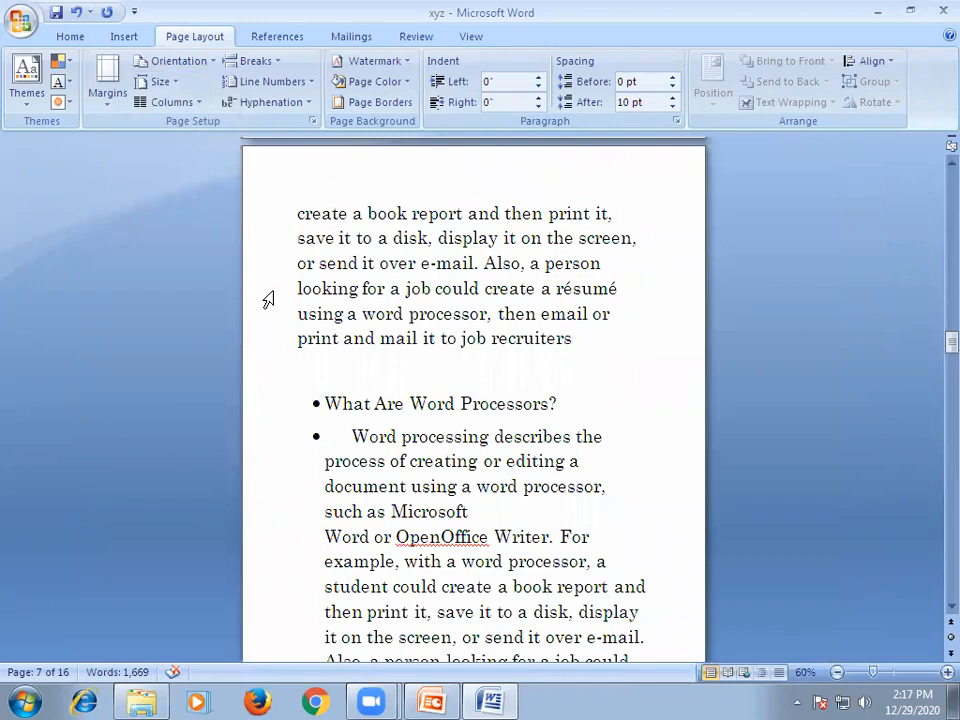
pyautogui.keyDown('ctrl'); pyautogui.scroll(-1, 268, 300); pyautogui.keyUp('ctrl')
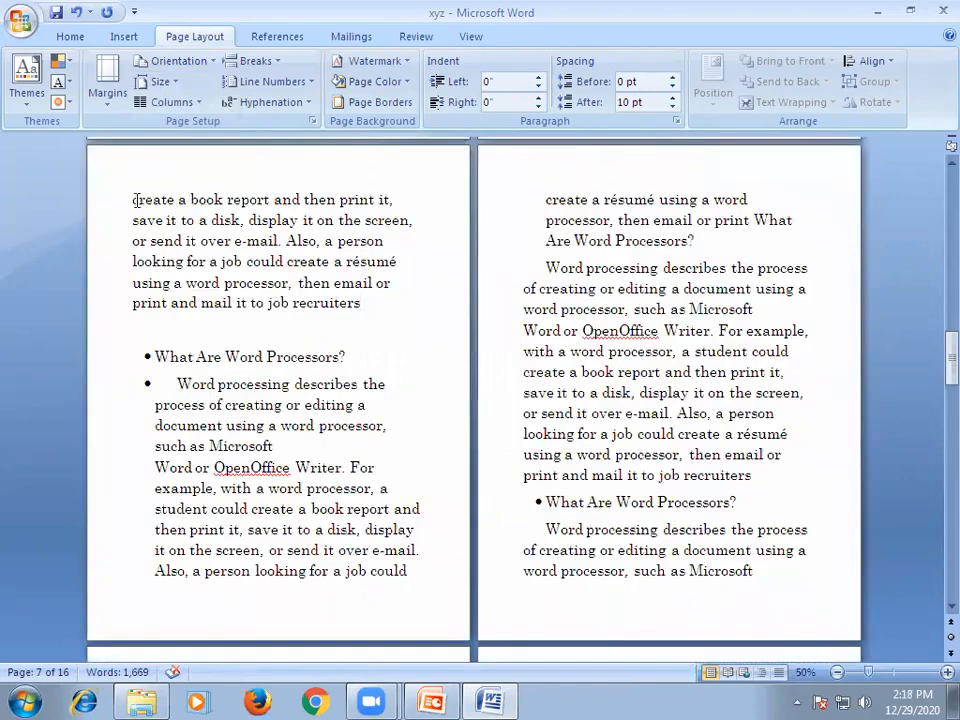
# Lay out the whole text of page 7, starting at "create a book report and then print it," in two columns
pyautogui.moveTo(133, 199); pyautogui.dragTo(389, 213)
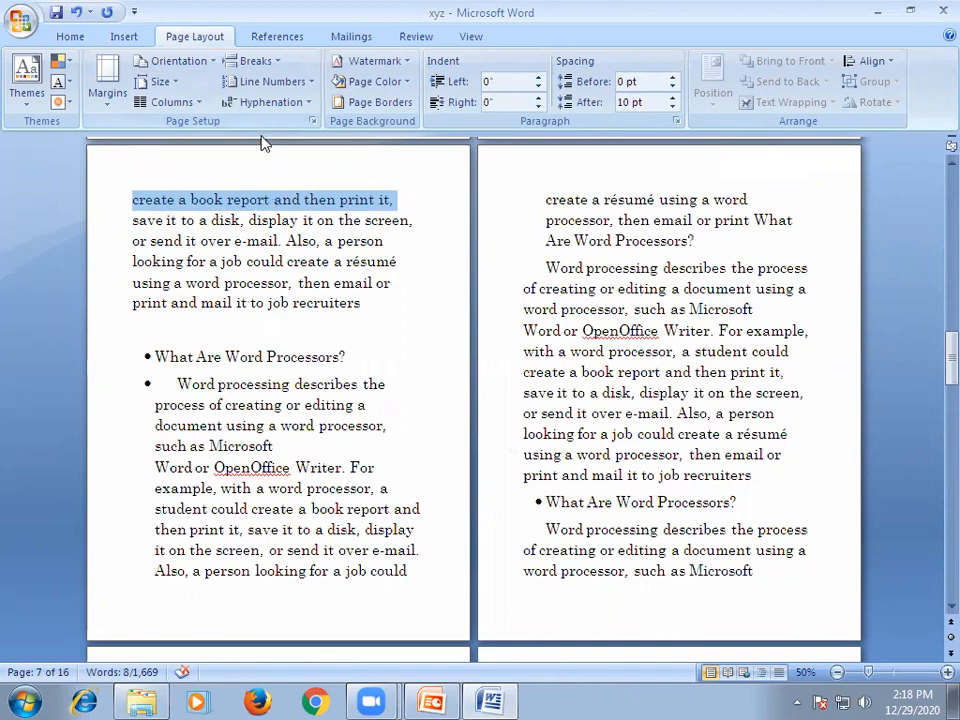
pyautogui.click(306, 403)
pyautogui.moveTo(131, 199); pyautogui.dragTo(439, 589)
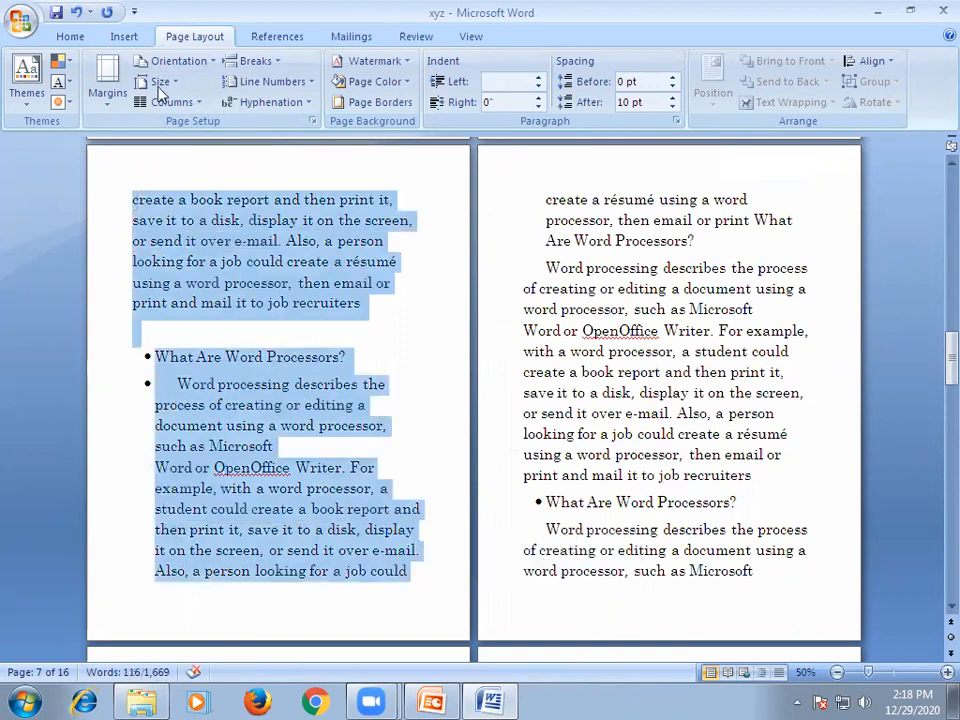
pyautogui.click(195, 103)
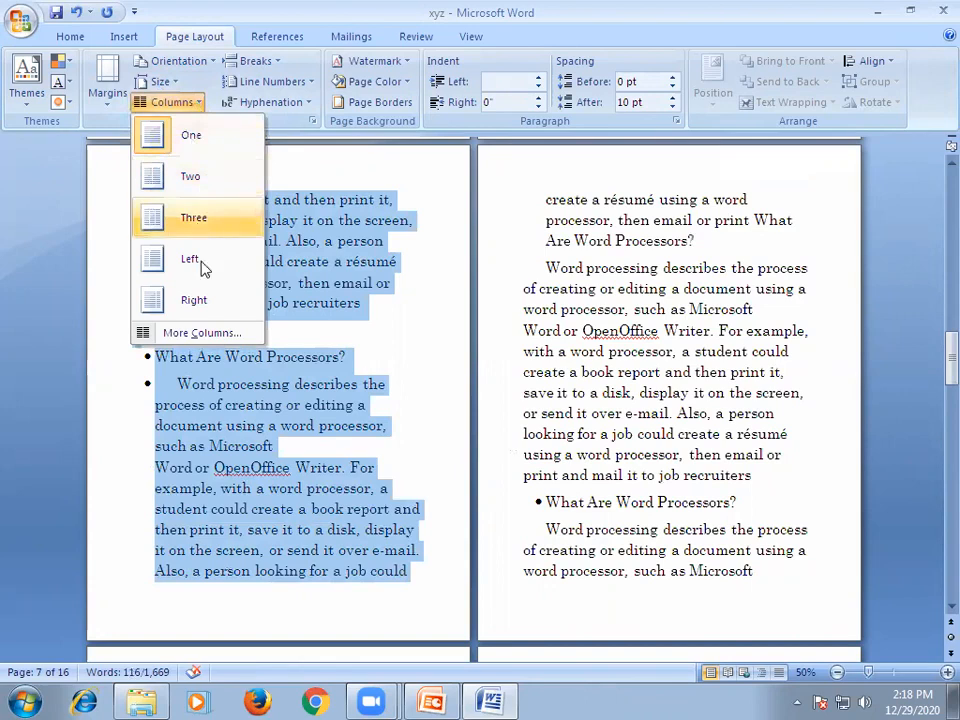
pyautogui.click(184, 180)
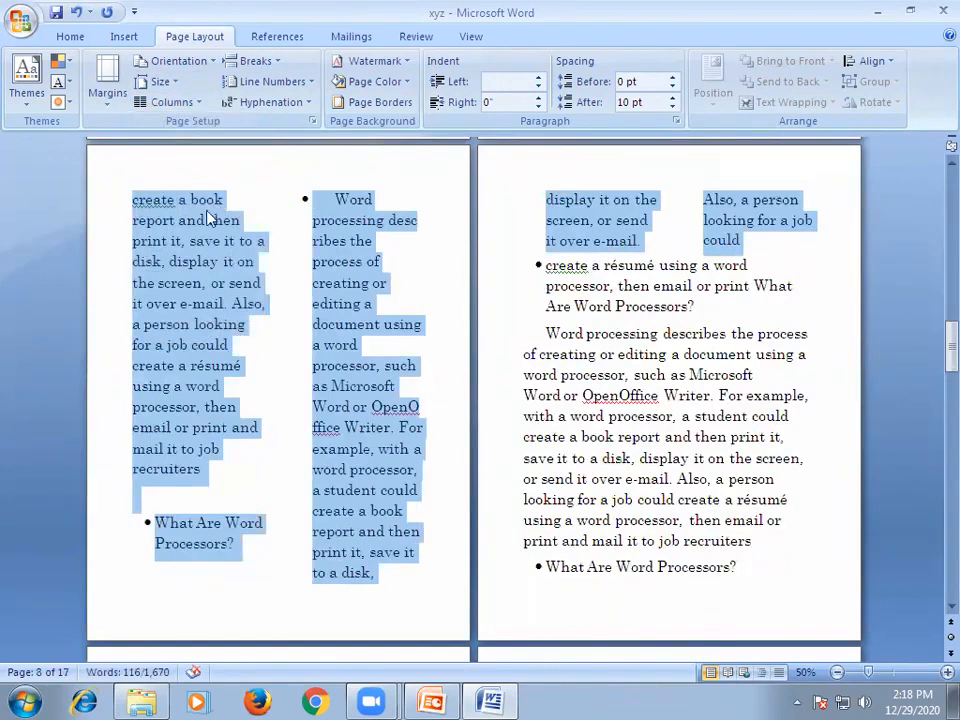
pyautogui.click(283, 326)
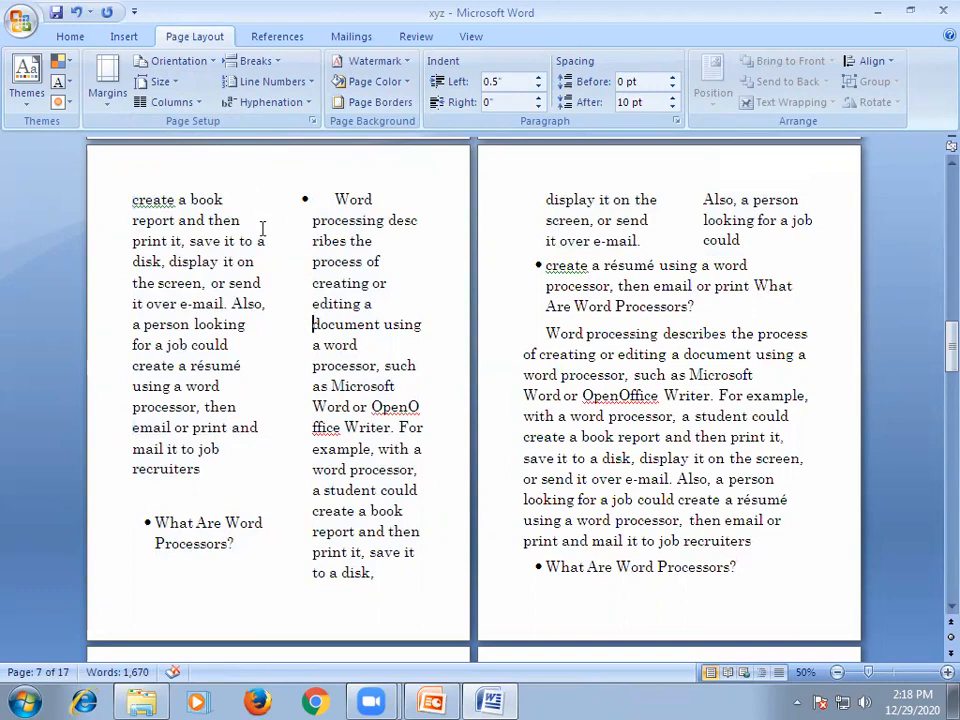
# Set the two-column text on page 7, from "create a book report" through "save it to a disk," to one column
pyautogui.moveTo(129, 198); pyautogui.dragTo(238, 561)
pyautogui.moveTo(332, 199); pyautogui.dragTo(409, 574)
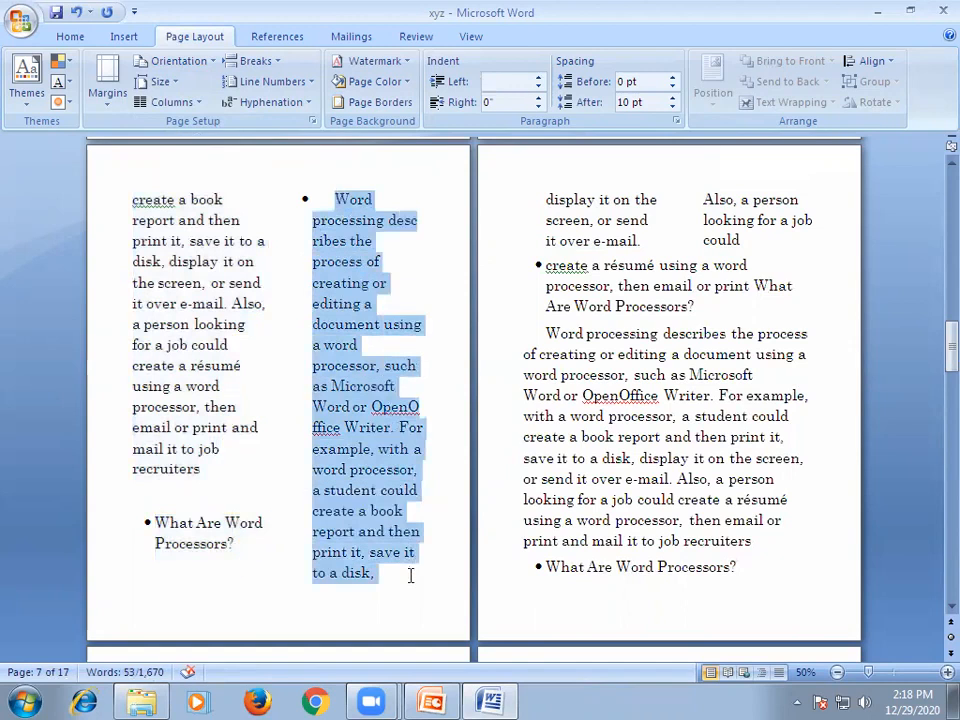
pyautogui.moveTo(132, 205); pyautogui.dragTo(401, 581)
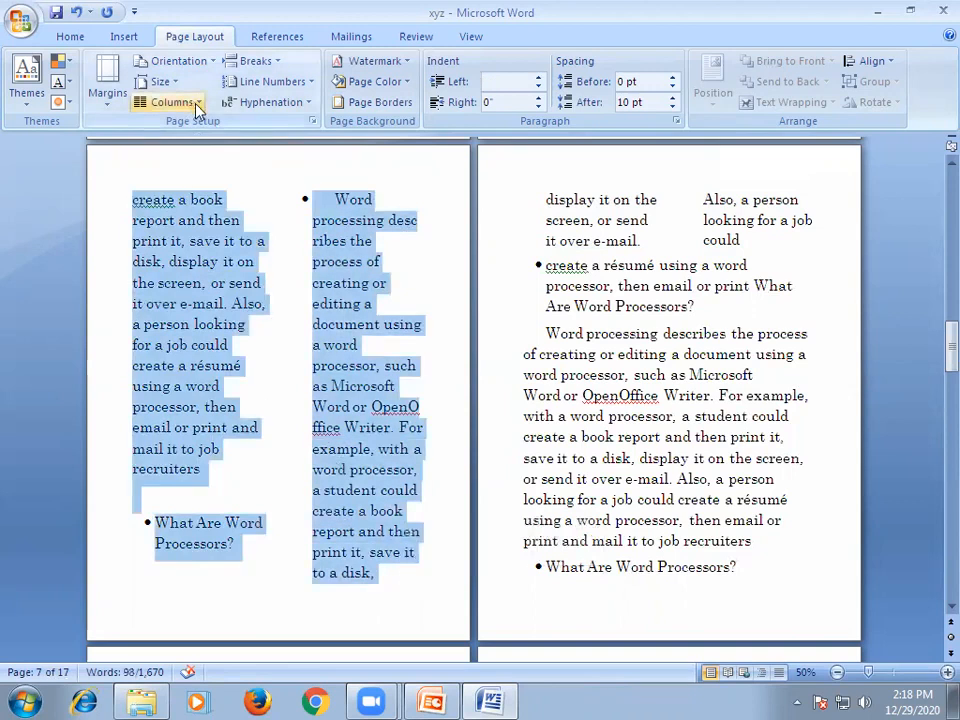
pyautogui.click(148, 102)
pyautogui.click(155, 138)
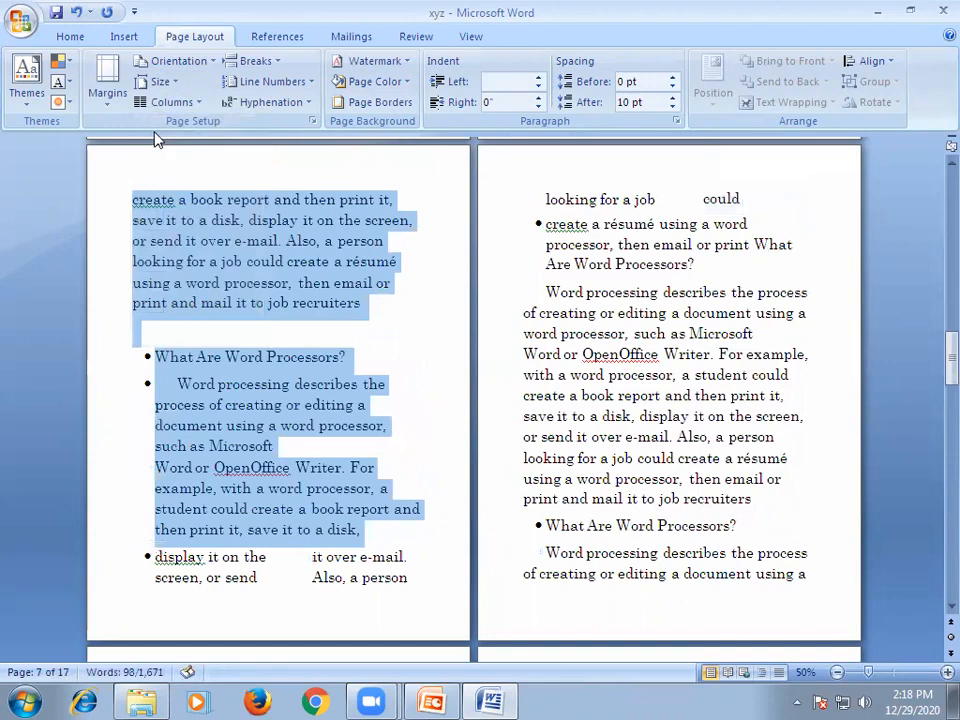
pyautogui.click(415, 343)
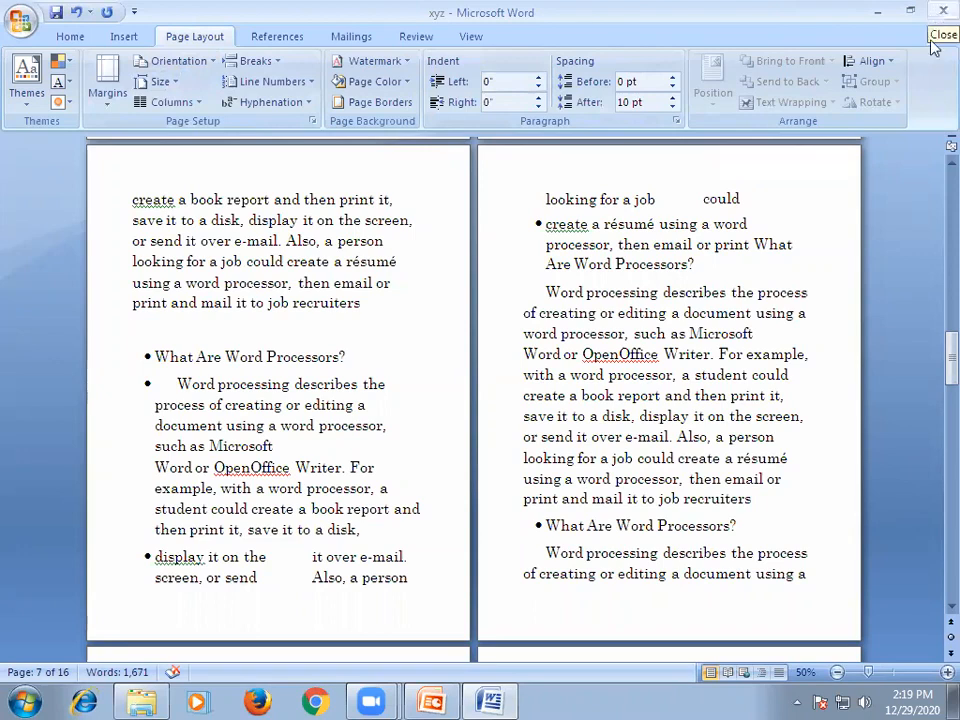
# Open the document in Print Preview
pyautogui.click(21, 25)
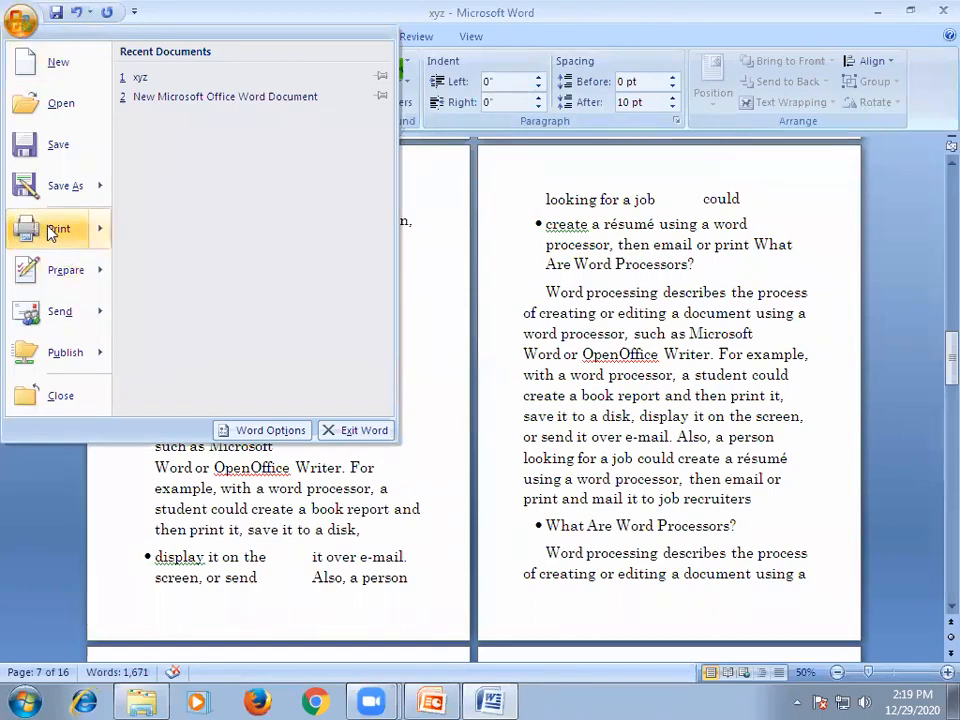
pyautogui.moveTo(50, 232)
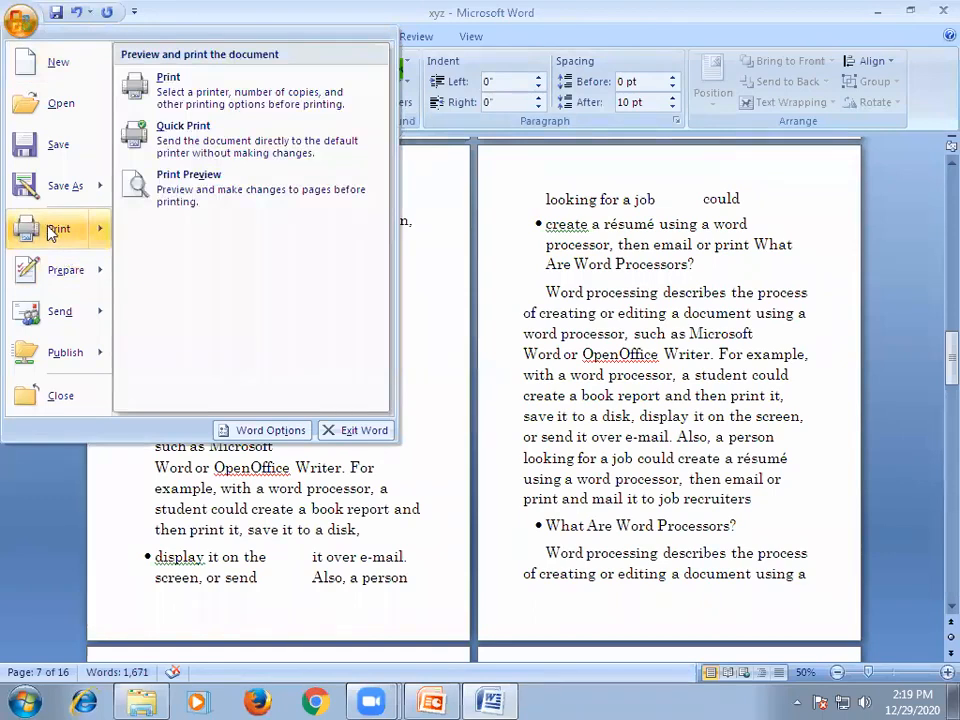
pyautogui.click(199, 188)
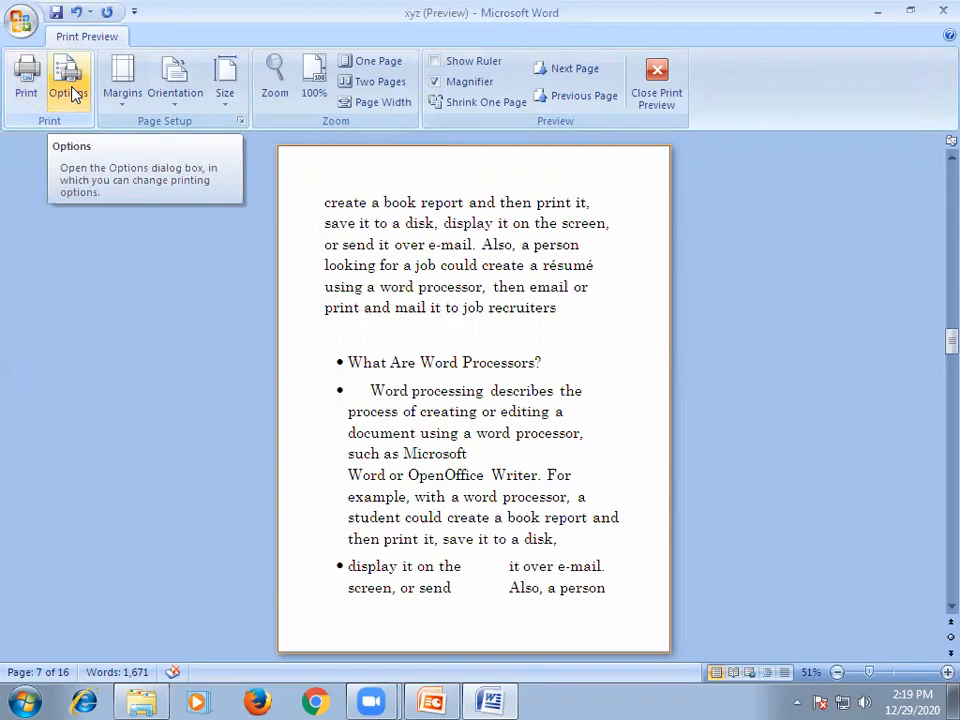
# Look through the margin presets and page orientation choices offered in the print preview without changing them
pyautogui.click(125, 108)
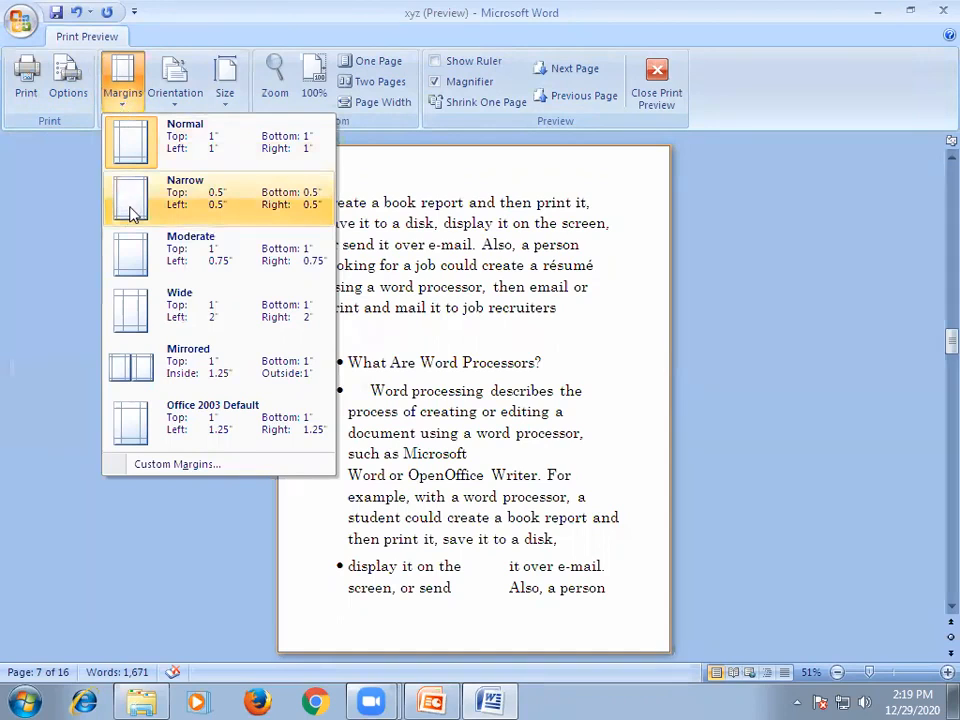
pyautogui.click(47, 197)
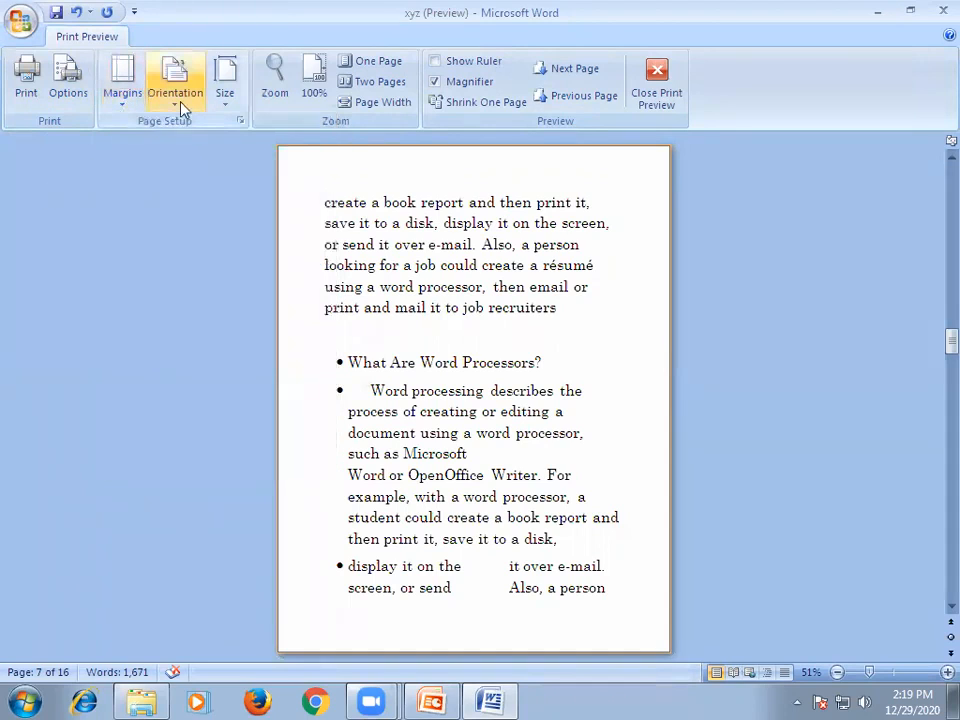
pyautogui.click(183, 108)
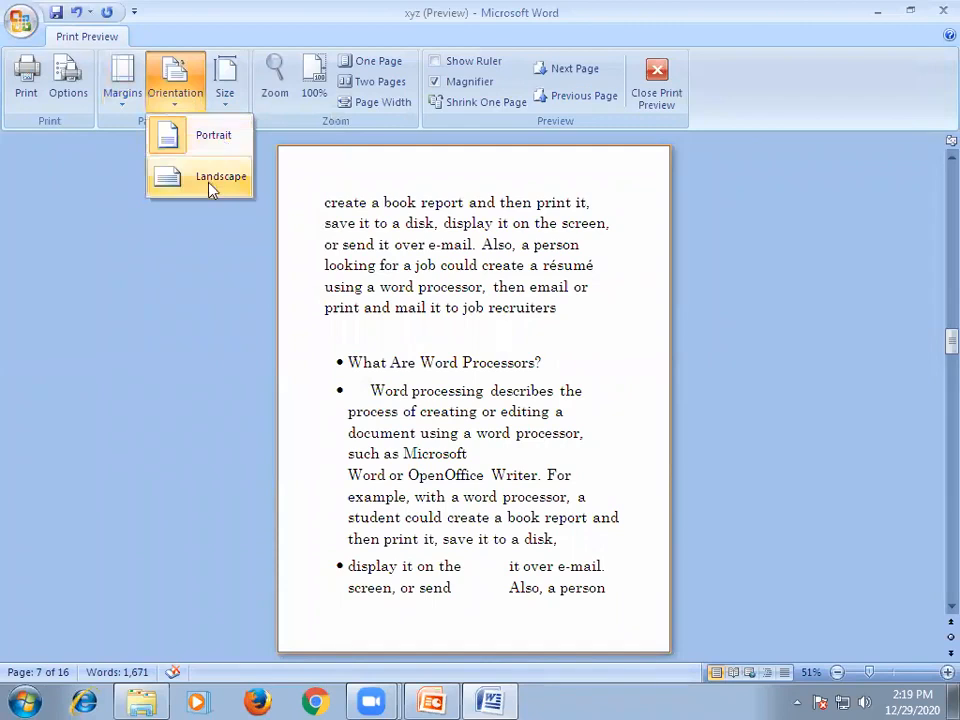
pyautogui.click(93, 234)
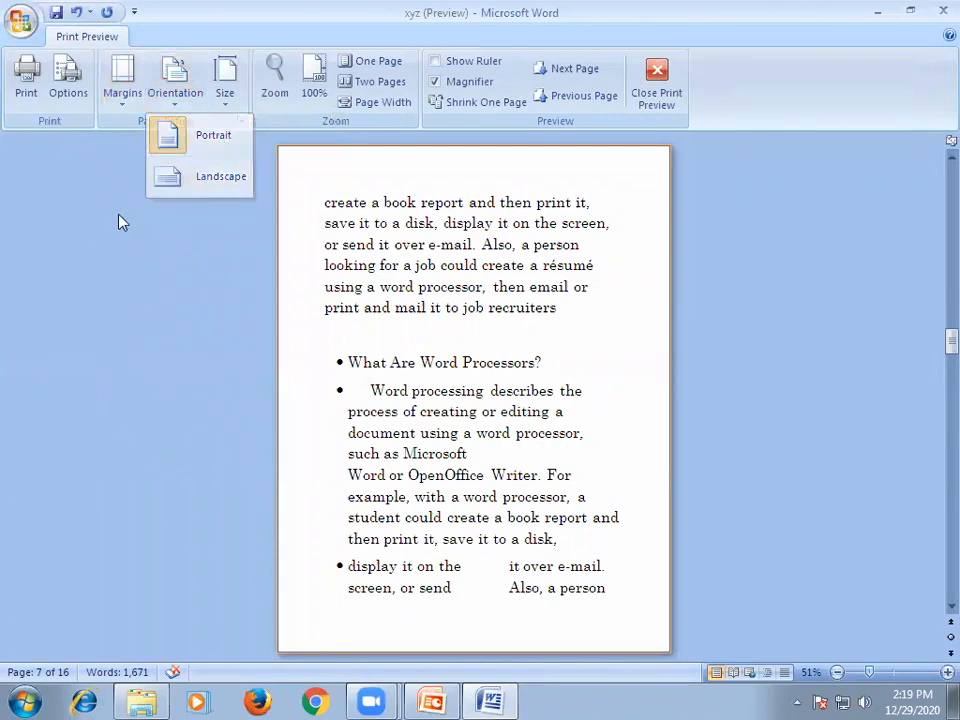
# Set the document's paper size to A4 and page through the resized preview from the first page
pyautogui.click(224, 100)
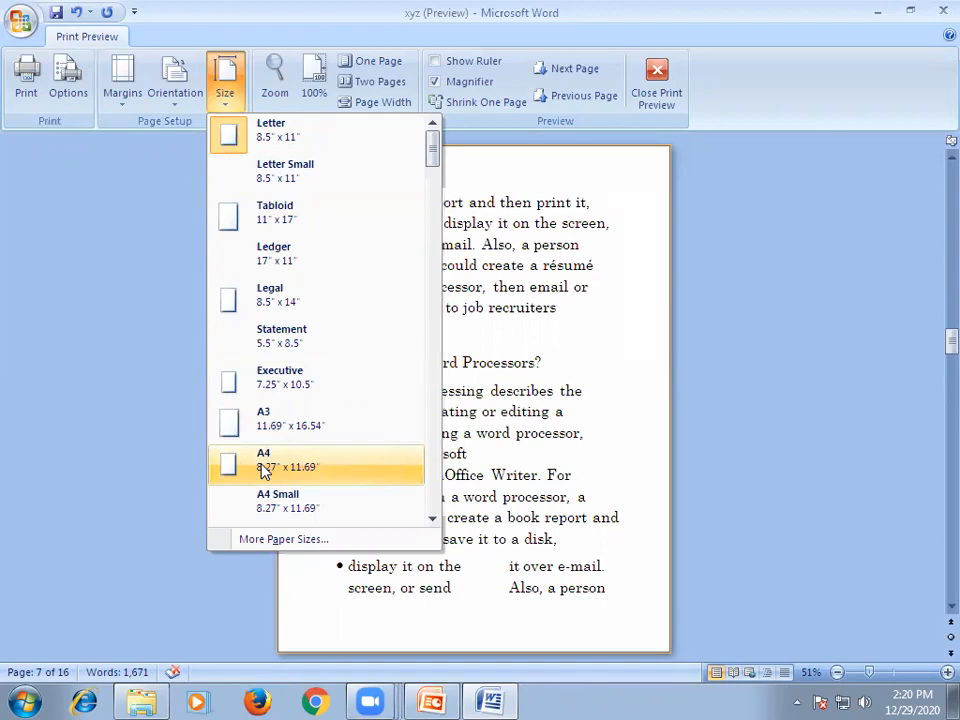
pyautogui.click(681, 248)
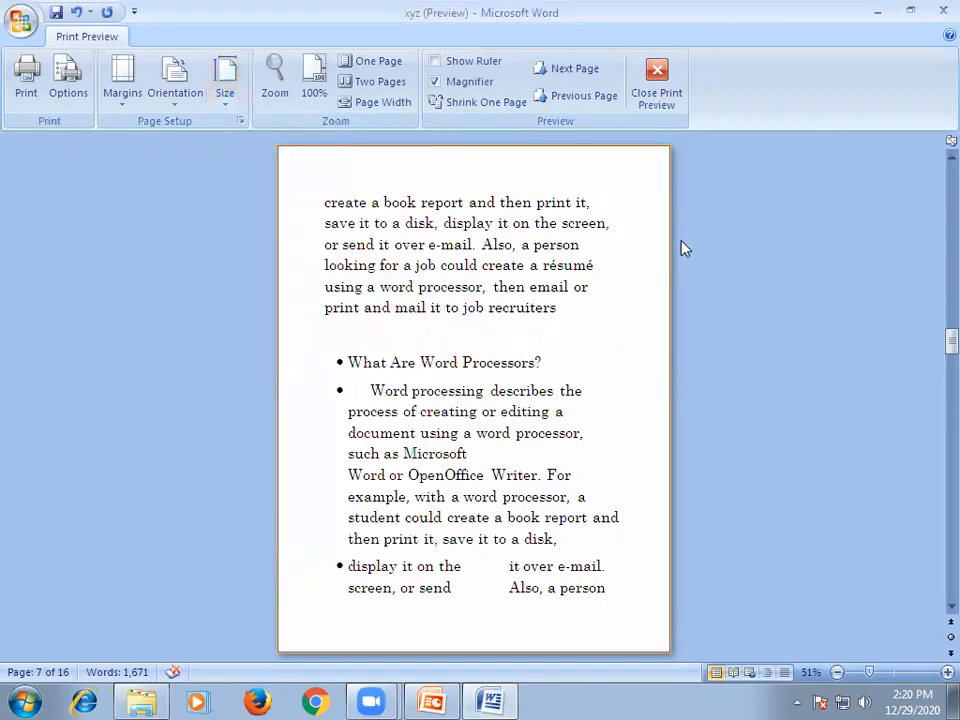
pyautogui.click(223, 92)
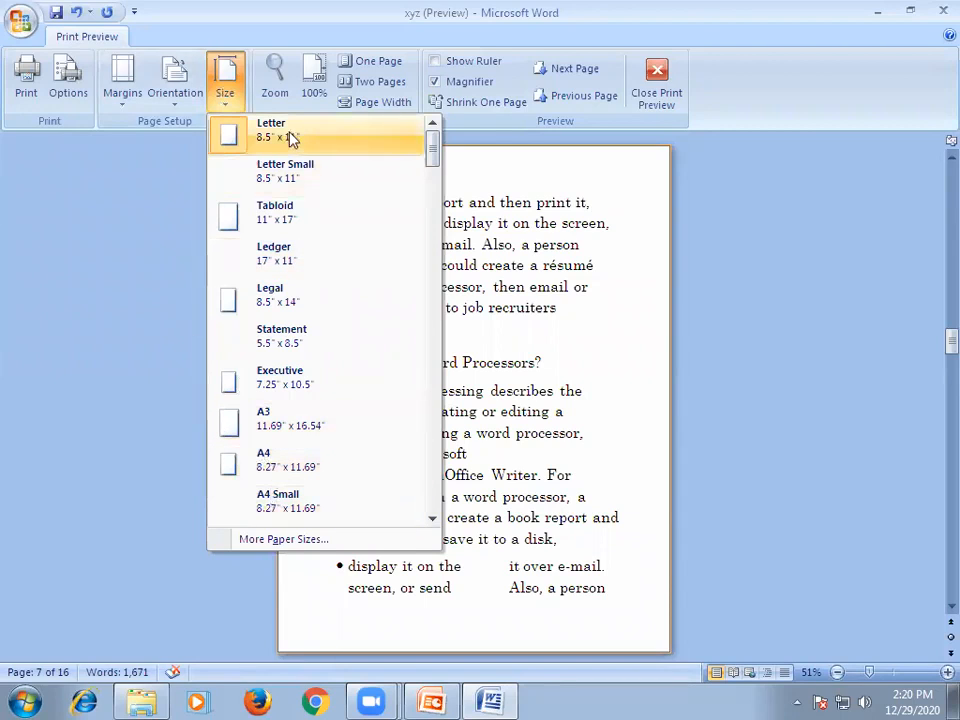
pyautogui.click(264, 466)
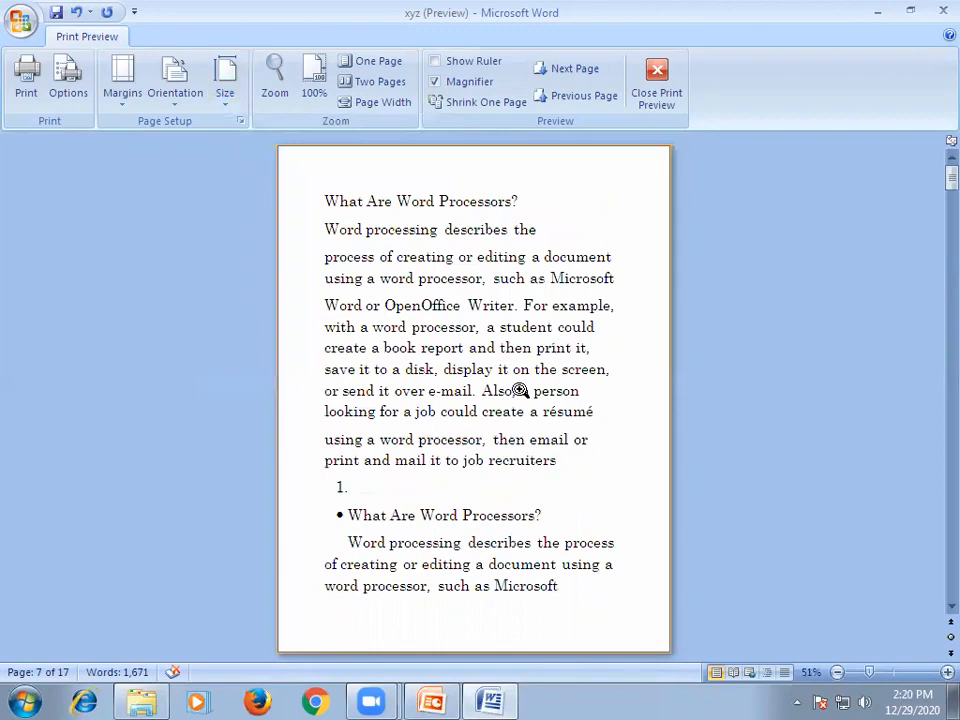
pyautogui.scroll(-2, 508, 341)
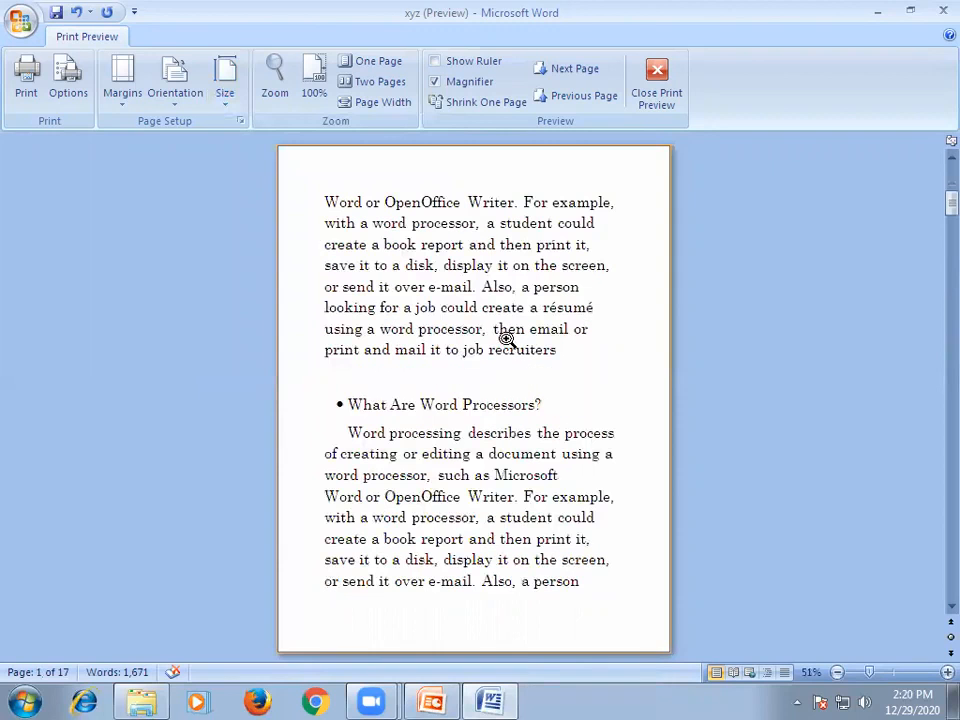
pyautogui.scroll(-5, 507, 340)
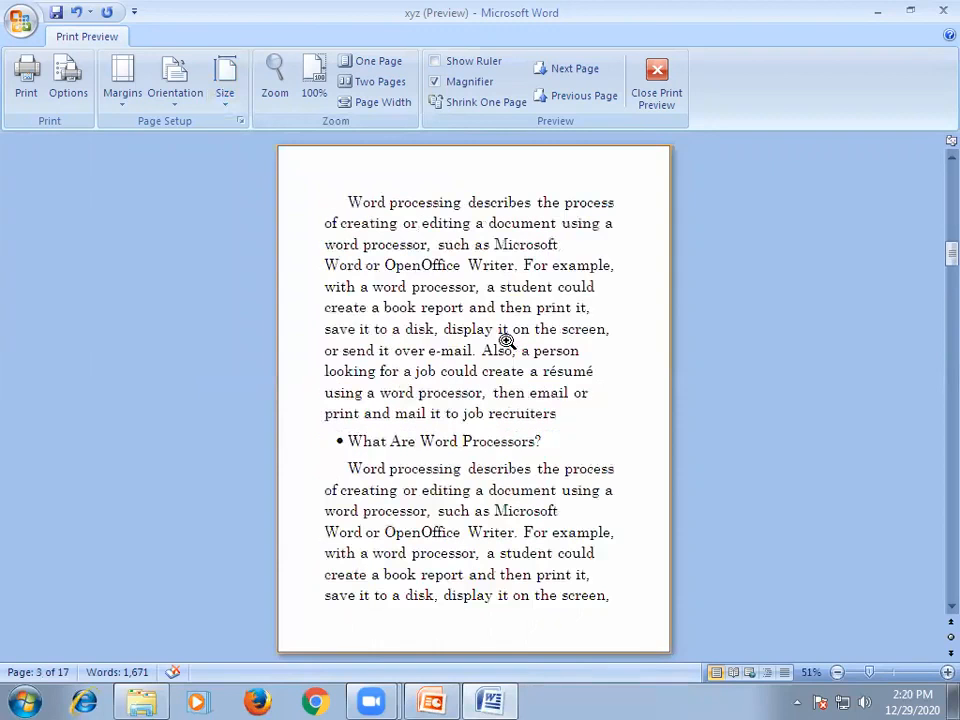
pyautogui.moveTo(950, 262); pyautogui.dragTo(933, 178)
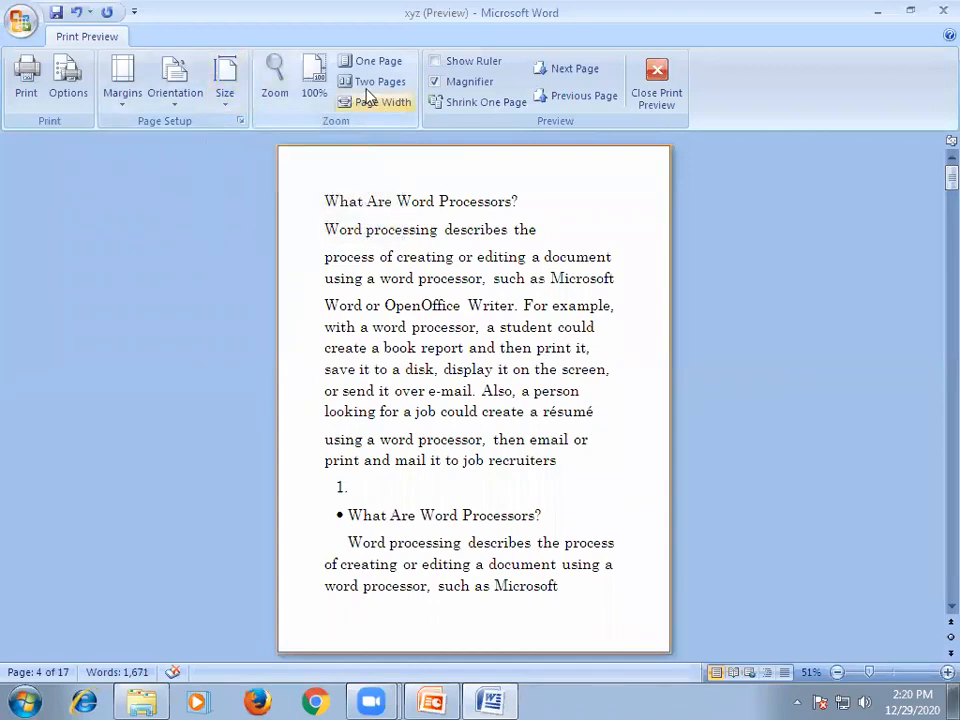
pyautogui.click(911, 10)
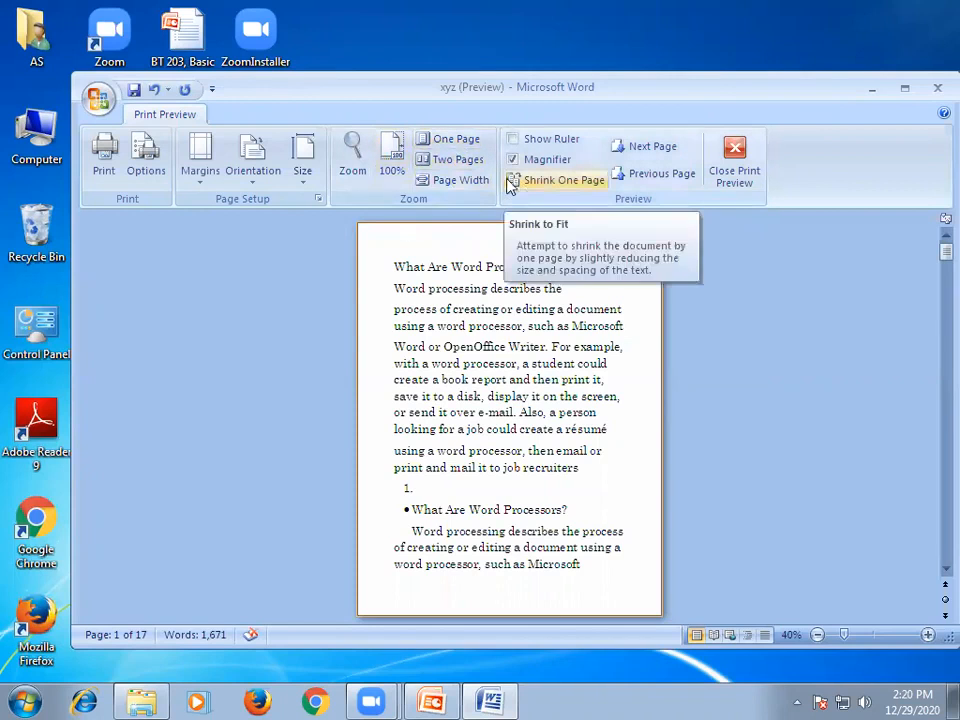
pyautogui.click(906, 90)
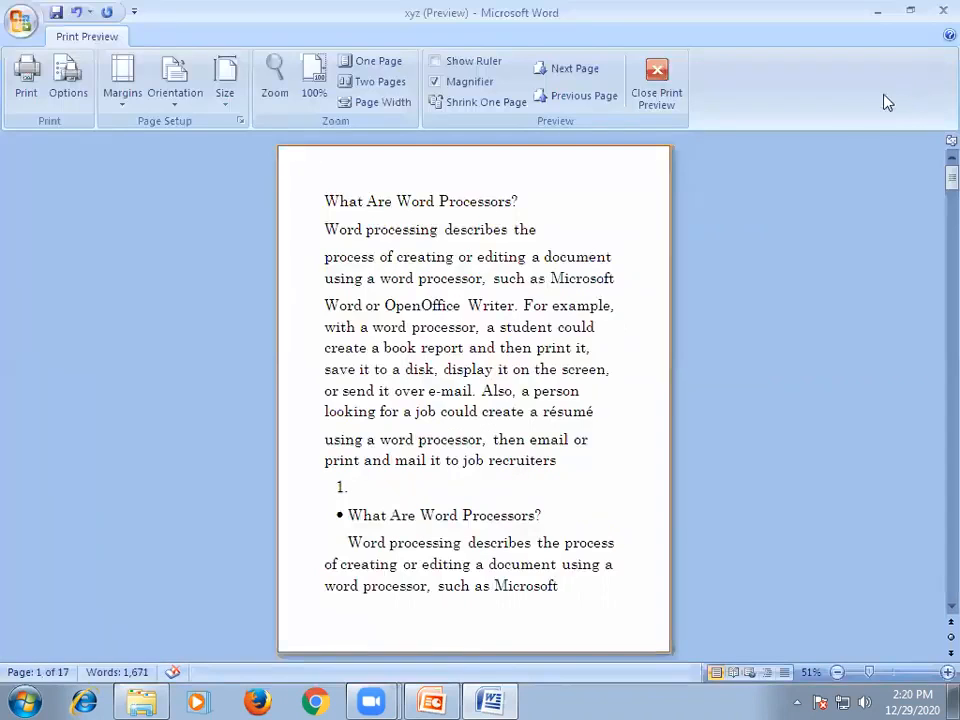
# Open the Print dialog and examine the list of available printers without changing the selection
pyautogui.click(26, 80)
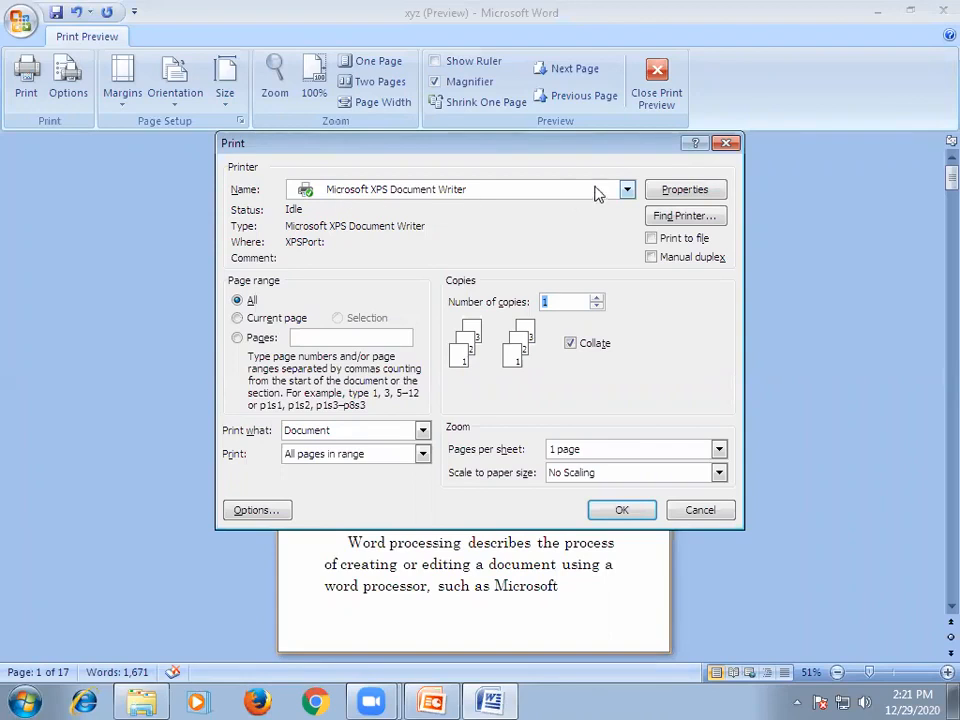
pyautogui.click(627, 190)
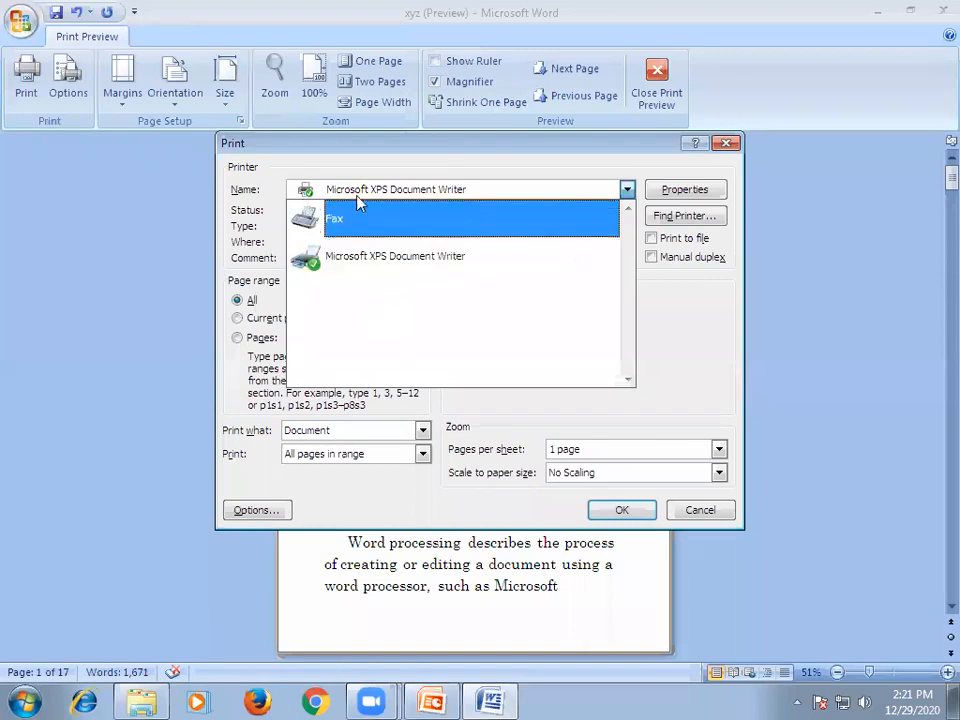
pyautogui.click(628, 191)
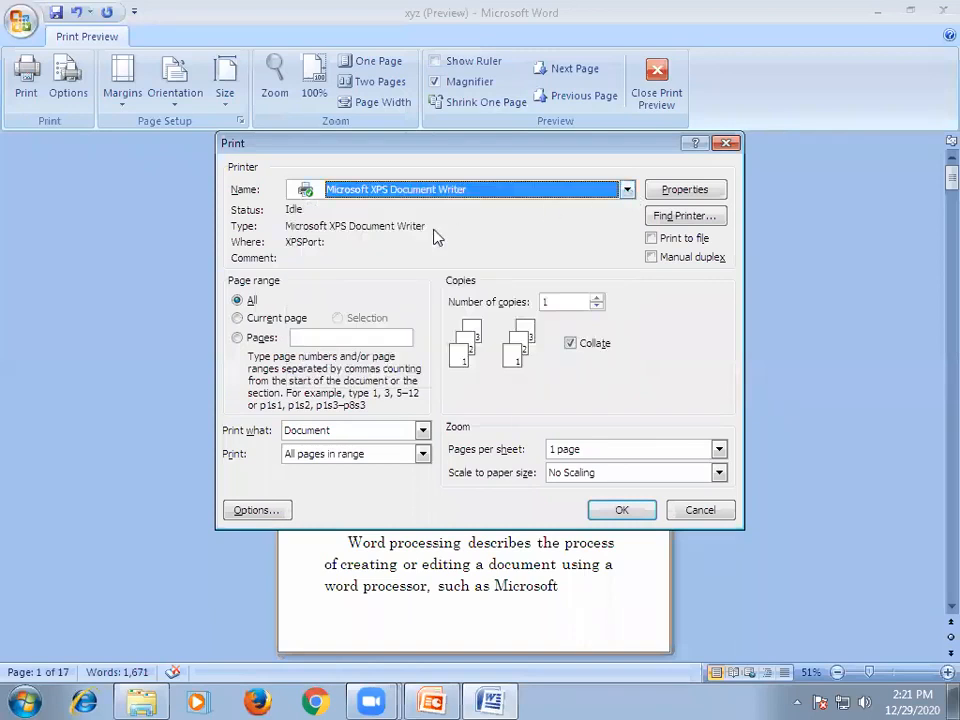
# Set the print page range to pages 1-9, and replace it with the individual pages 1,2,5,8,11
pyautogui.click(239, 319)
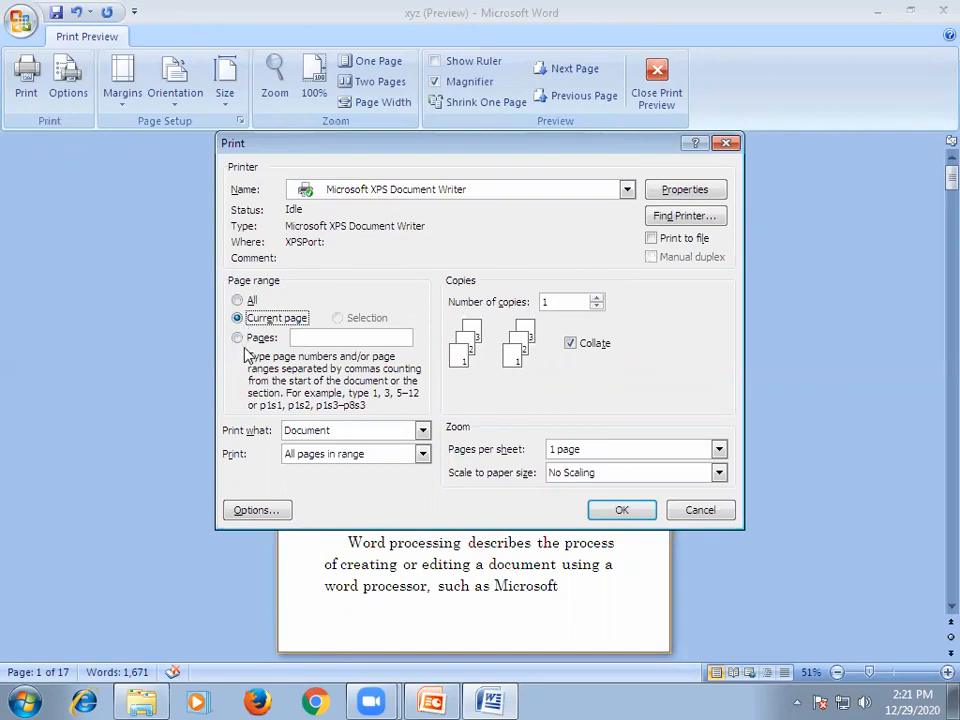
pyautogui.click(238, 339)
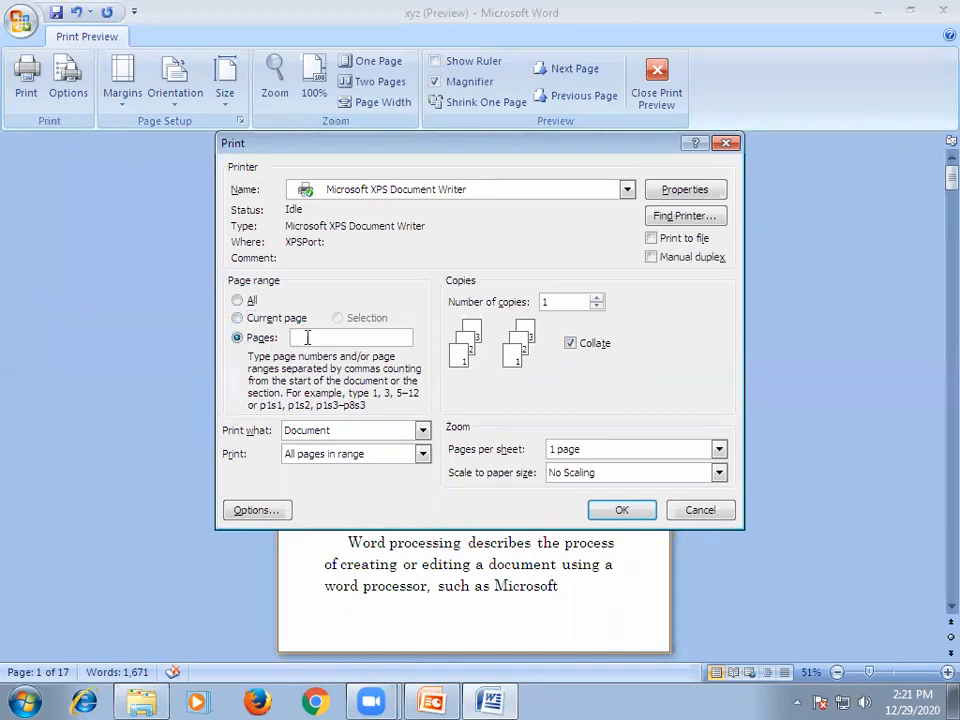
pyautogui.write('1-9')
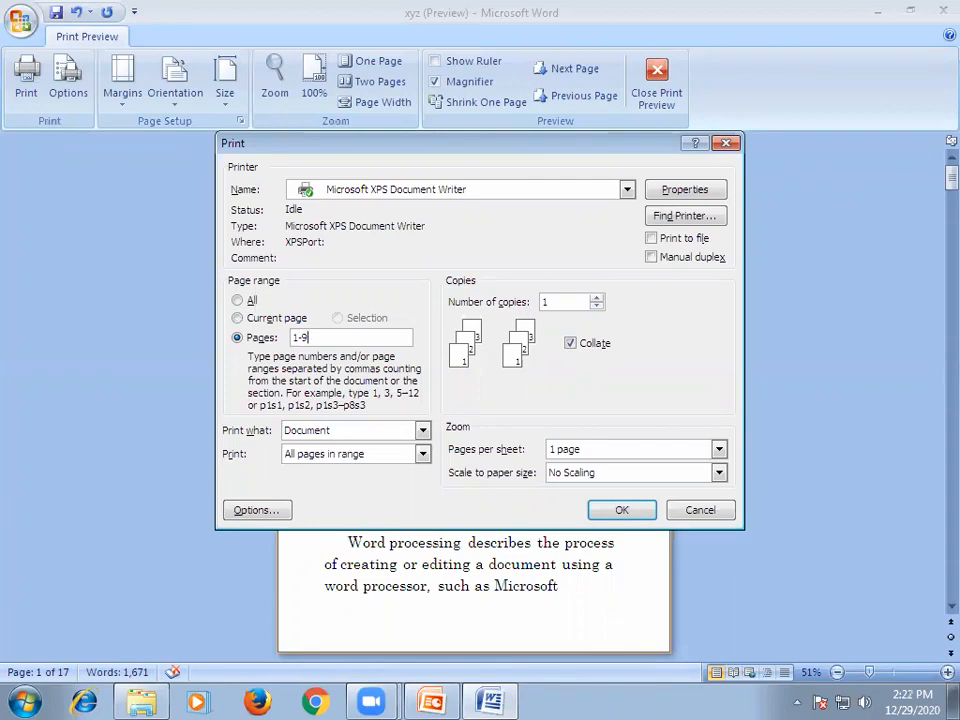
pyautogui.press('BackSpace')
pyautogui.press('BackSpace')
pyautogui.write(',2,5,8,11')
# Replace the listed individual pages in the print page range with 1-10
pyautogui.press('BackSpace')
pyautogui.press('BackSpace')
pyautogui.press('BackSpace')
pyautogui.press('BackSpace')
pyautogui.press('BackSpace')
pyautogui.press('BackSpace')
pyautogui.press('BackSpace')
pyautogui.press('BackSpace')
pyautogui.press('BackSpace')
pyautogui.press('BackSpace')
pyautogui.click(300, 336)
pyautogui.write('1-10')
# Set the number of copies to print to 2
pyautogui.click(596, 298)
pyautogui.click(596, 298)
pyautogui.click(596, 298)
pyautogui.click(596, 298)
pyautogui.click(596, 306)
pyautogui.click(596, 306)
pyautogui.click(596, 306)
# Choose Document properties as the content to print, and switch it back to Document
pyautogui.click(423, 430)
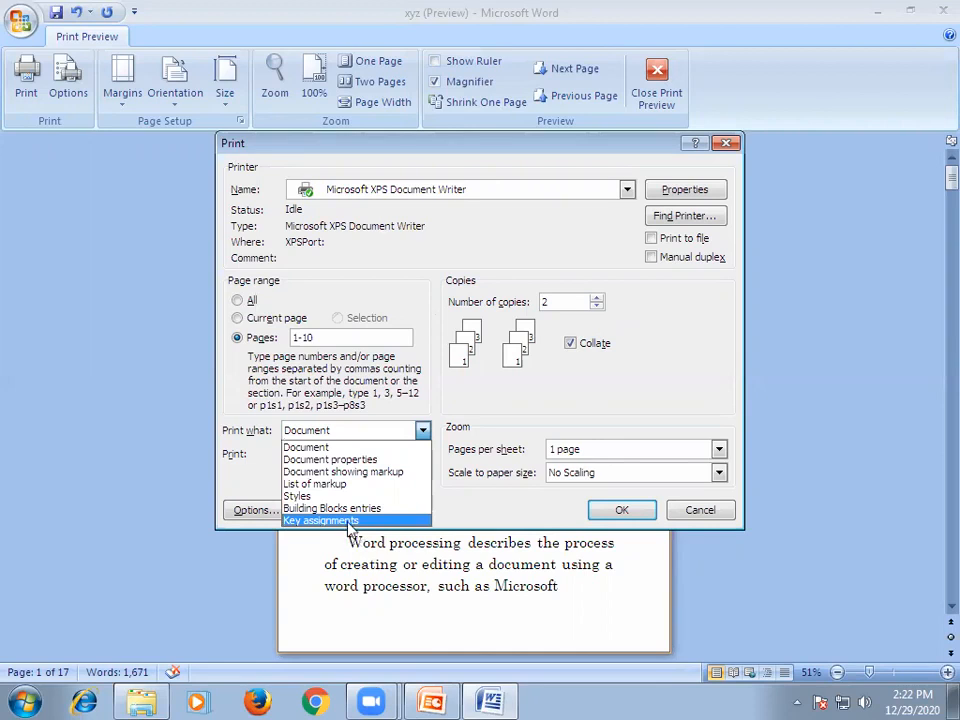
pyautogui.click(319, 459)
pyautogui.click(422, 430)
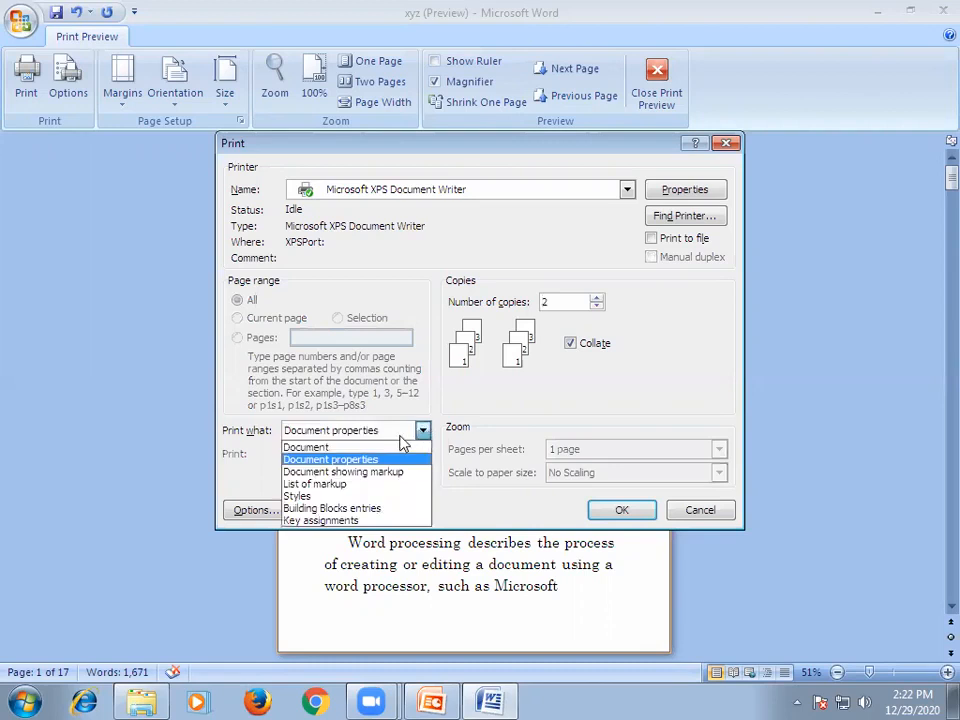
pyautogui.click(352, 447)
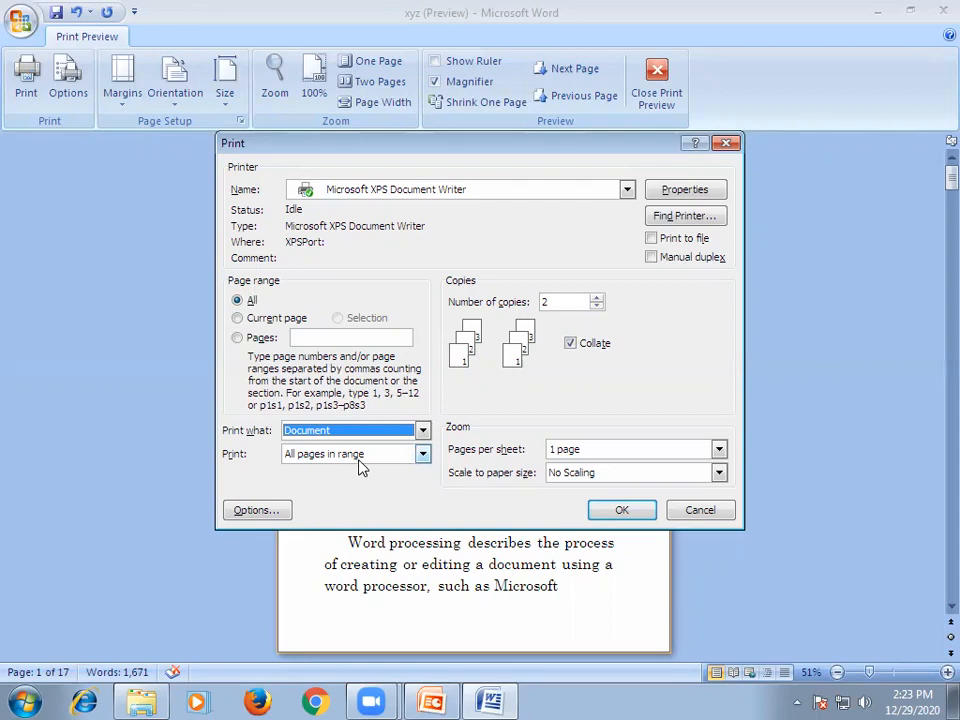
# Restrict printing to odd pages, change that to even pages, and close the Print dialog without printing
pyautogui.click(424, 455)
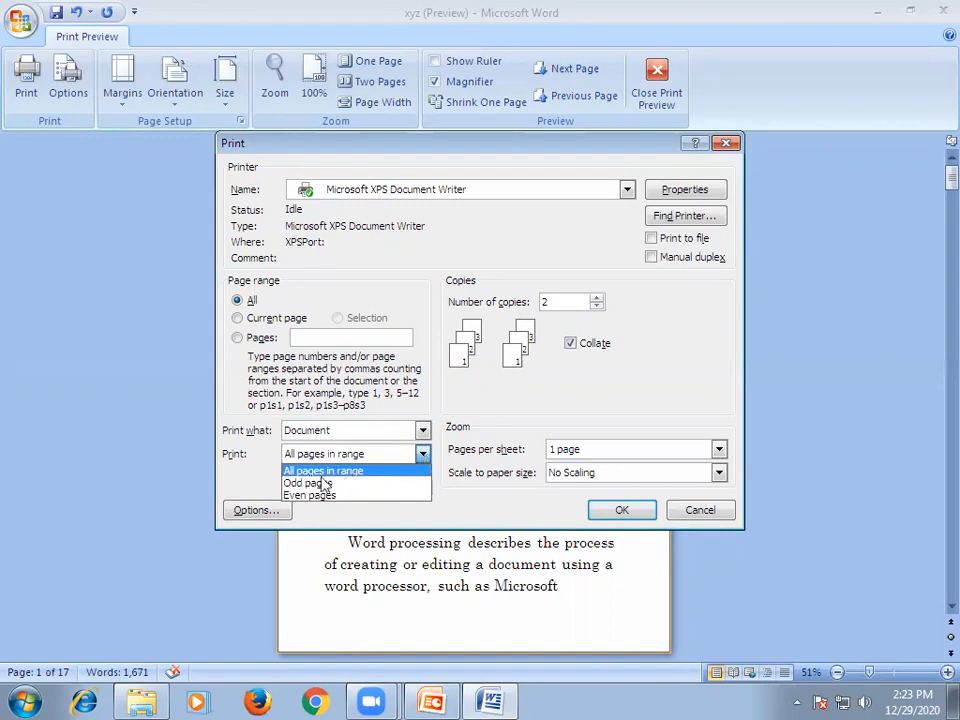
pyautogui.click(298, 483)
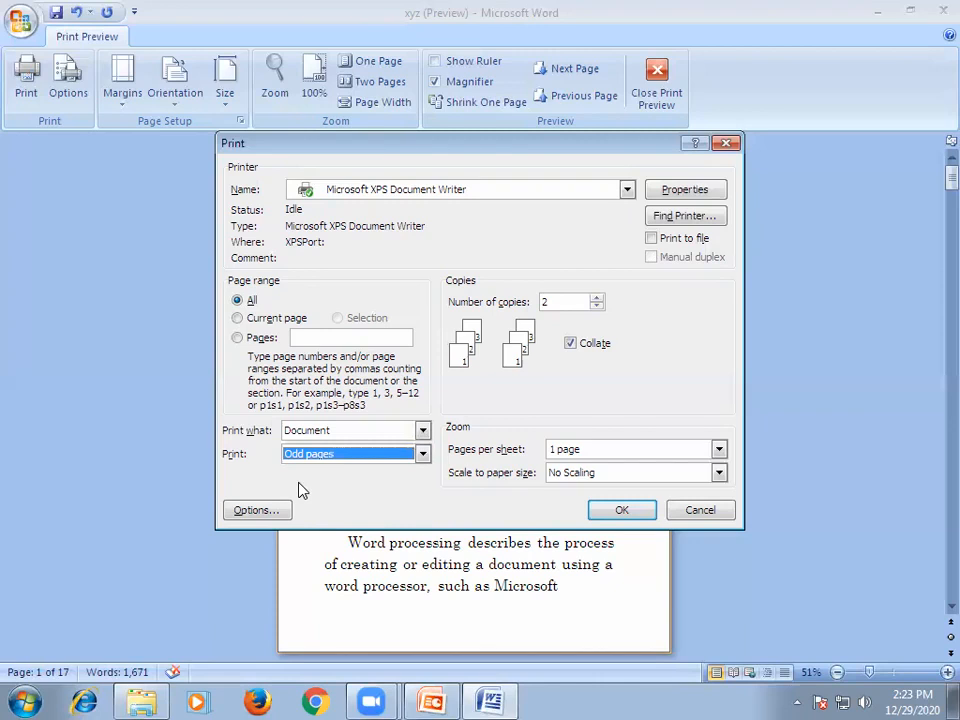
pyautogui.click(422, 455)
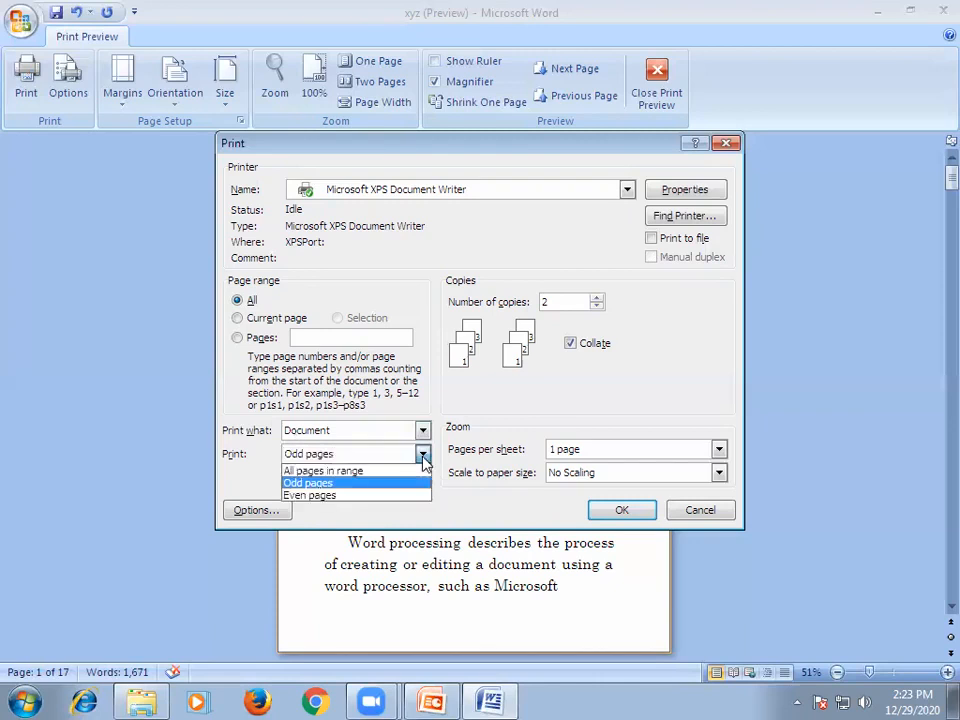
pyautogui.click(311, 495)
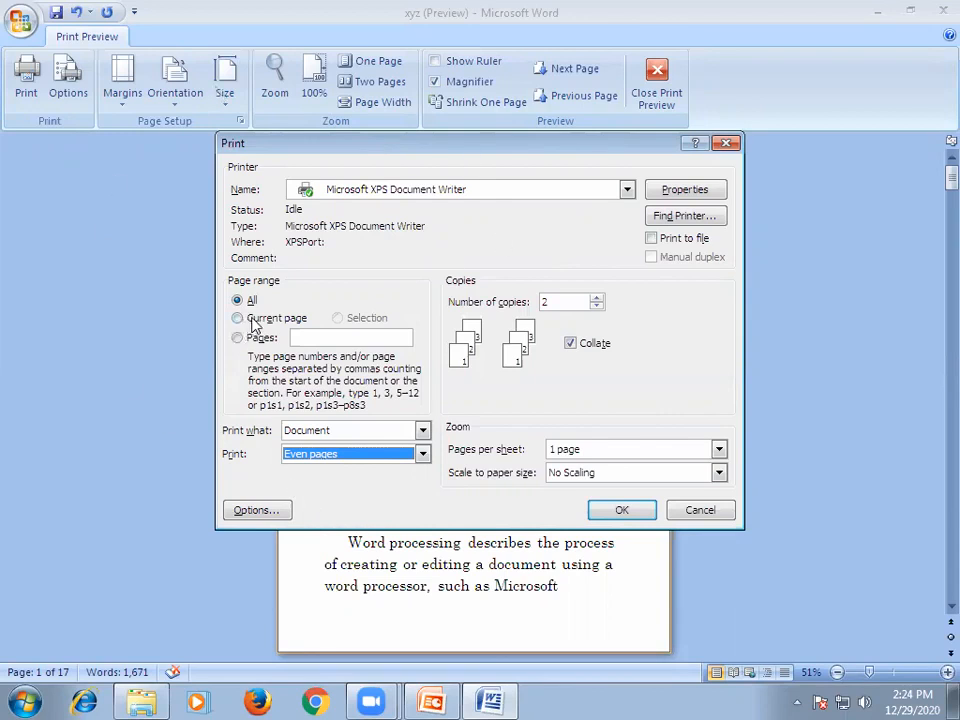
pyautogui.click(726, 147)
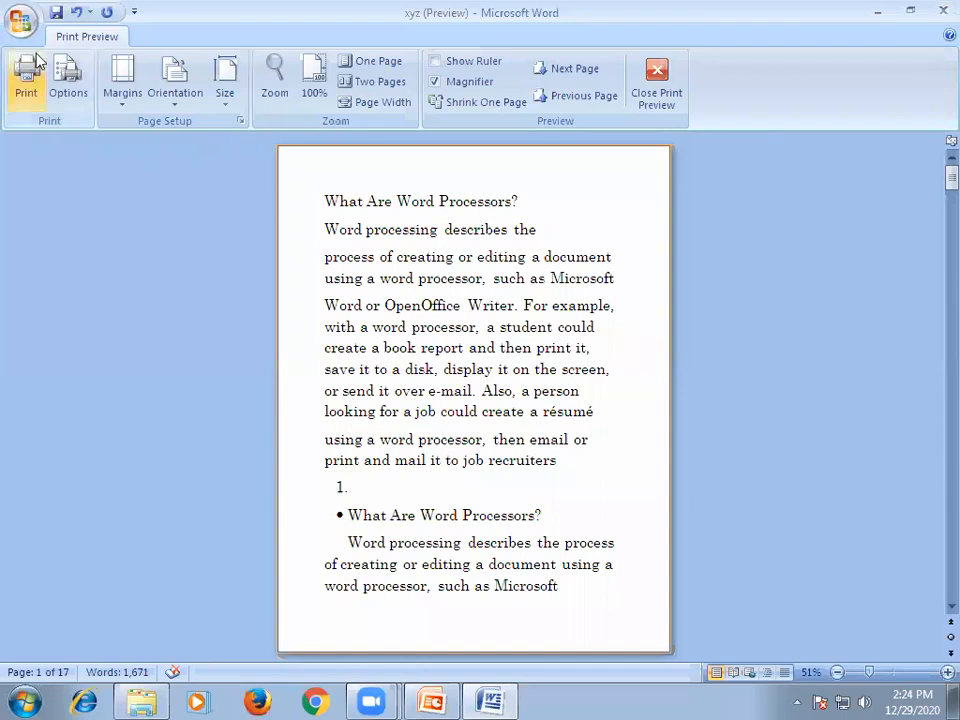
# Switch to the PowerPoint presentation, start the slide show from the Moving Text: Highlighting slide, and advance to the Page Setup slide
pyautogui.click(425, 695)
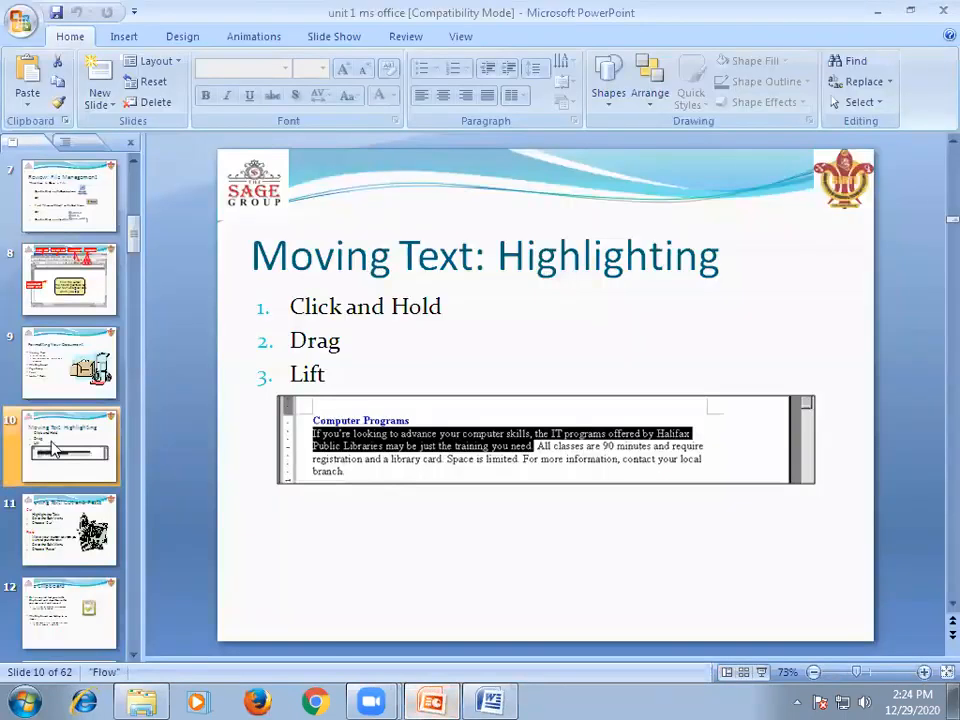
pyautogui.click(759, 673)
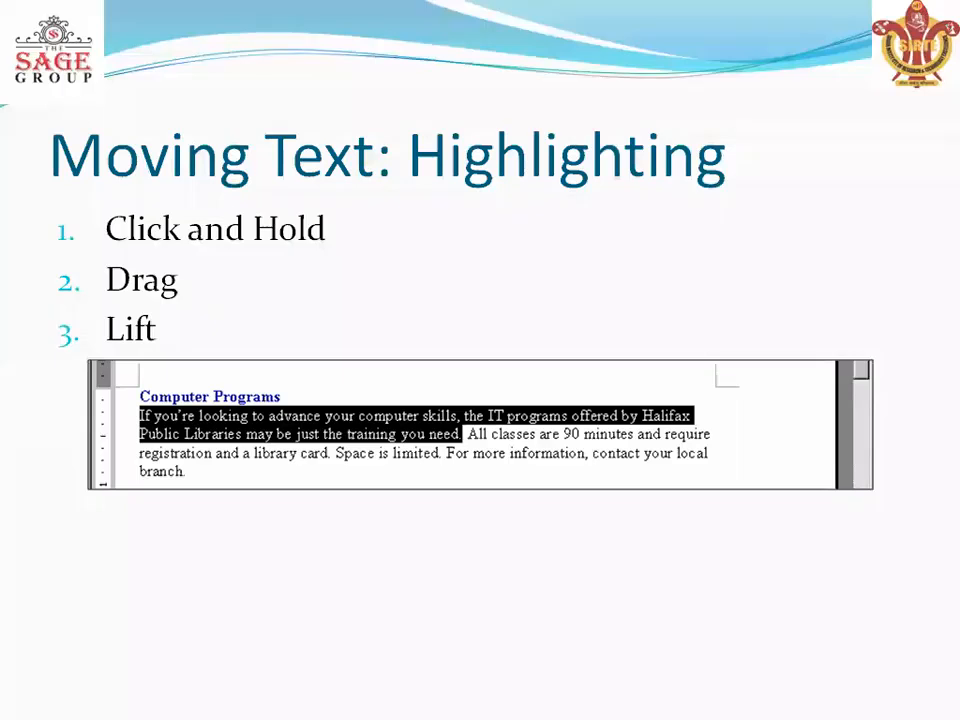
pyautogui.click(618, 287)
pyautogui.click(618, 287)
pyautogui.click(618, 287)
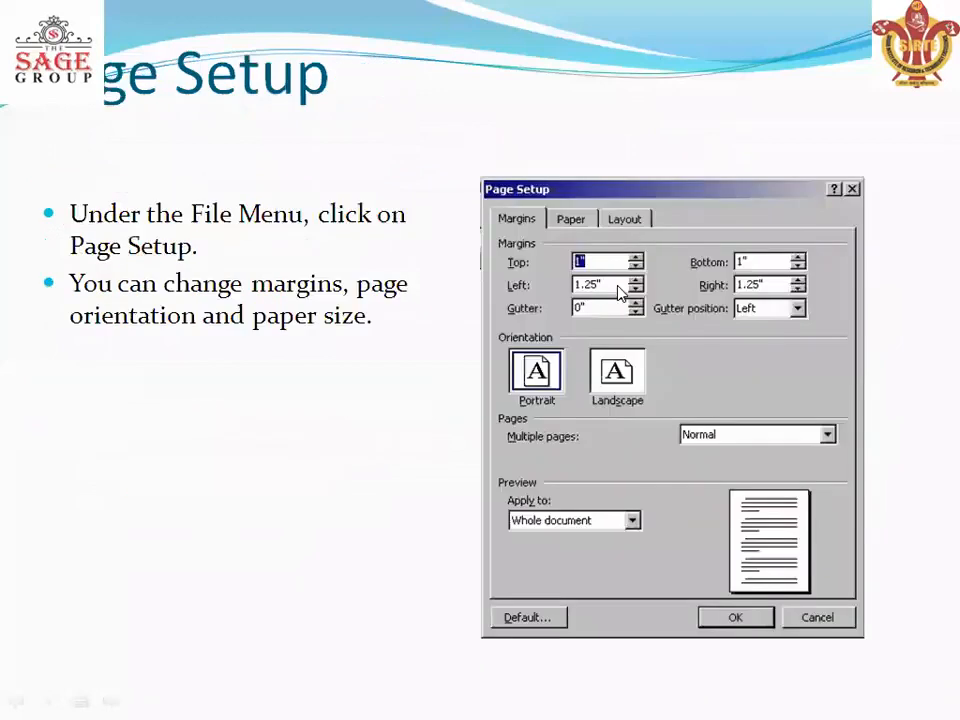
pyautogui.click(618, 287)
pyautogui.press('Left')
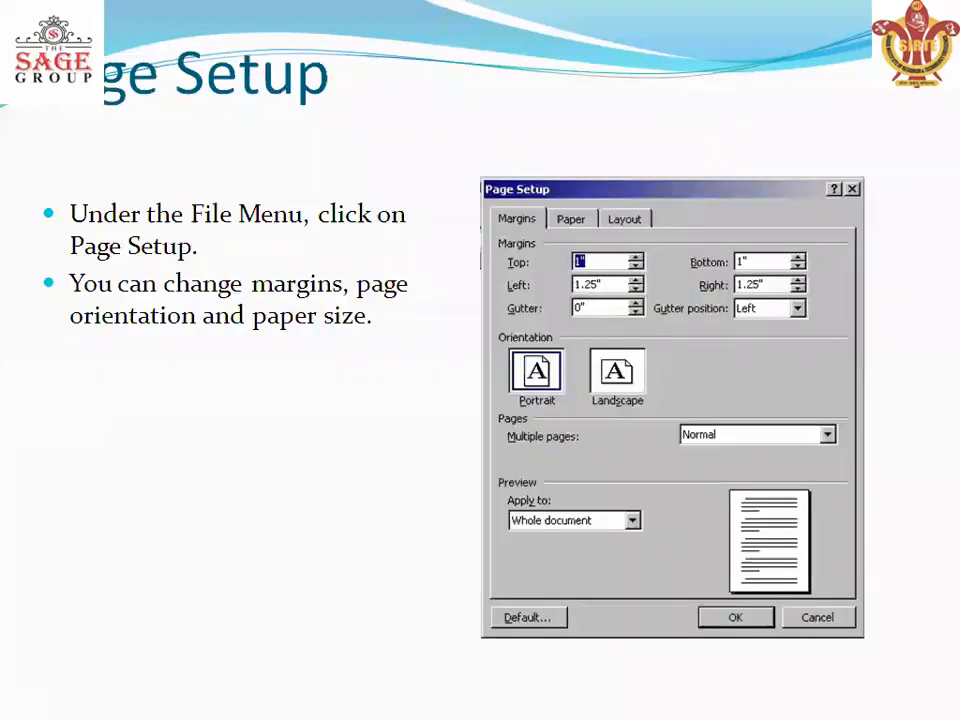